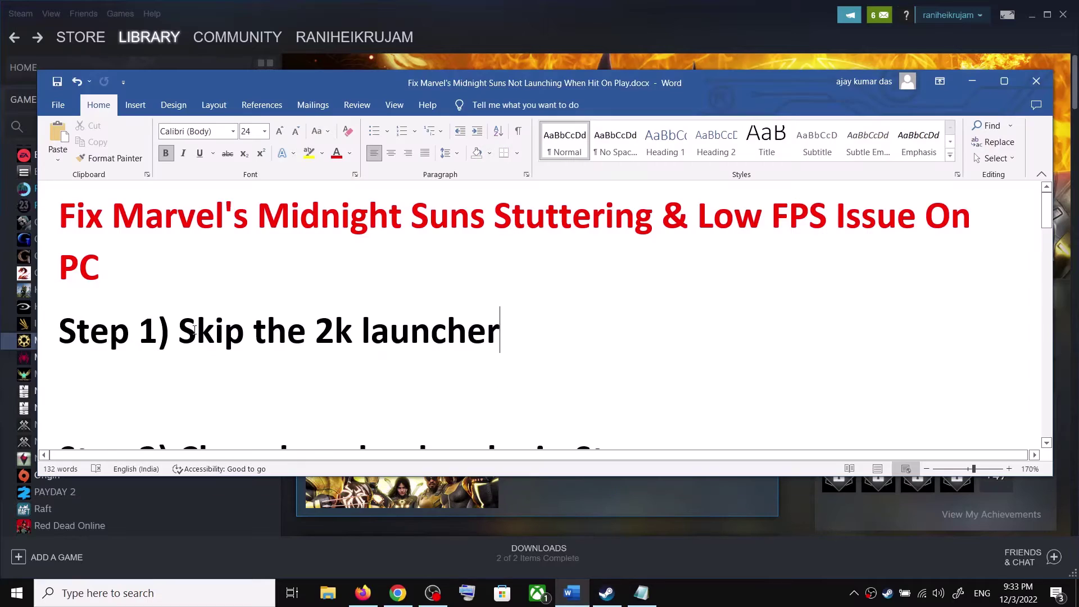
Highlight "Skip the 2k launcher" in the Step 1 heading of the document and close the 2K launcher window.
drag(179, 328, 463, 327)
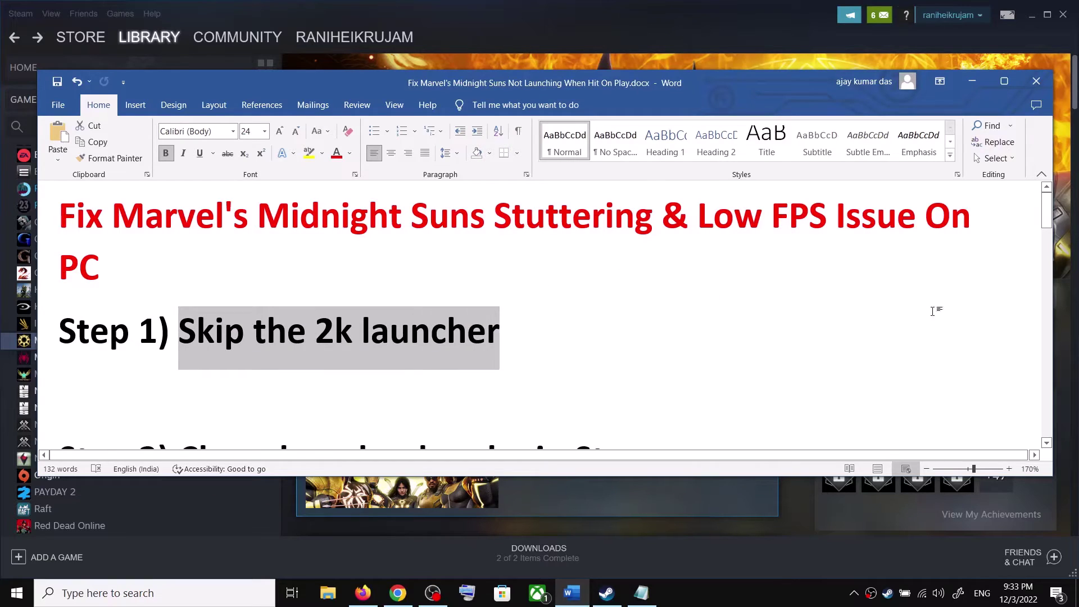
click(935, 308)
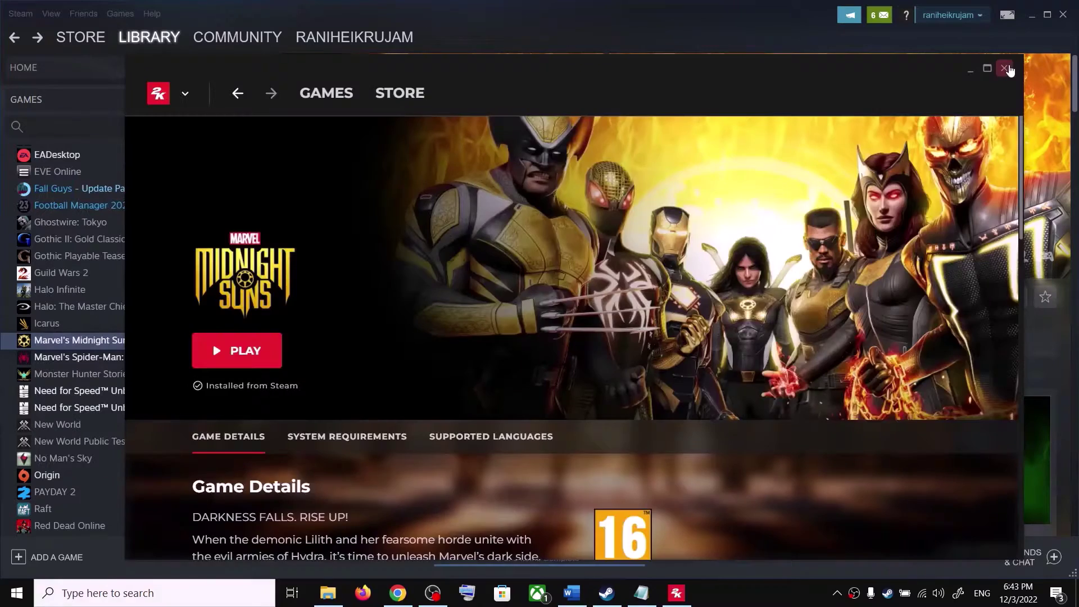
click(1006, 69)
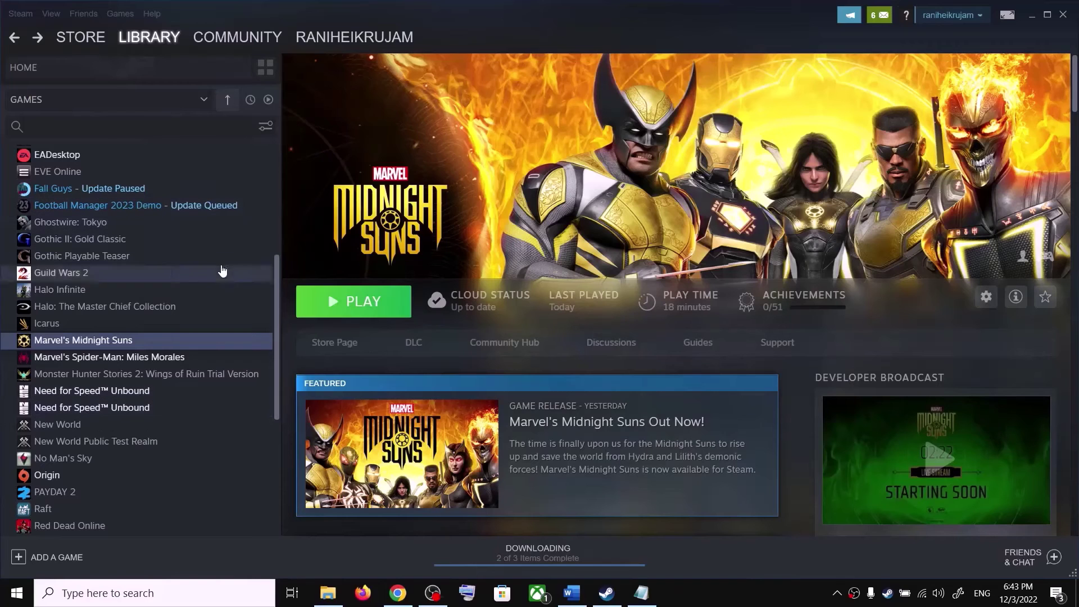
Set Marvel's Midnight Suns' launch options to "C:\Program Files (x86)\Steam\steamapps\common\Marvel's Midnight Suns\MidnightSuns\Binaries\Win64\MidnightSuns-Win64-Shipping.exe" %command%, copied from the Word document.
right_click(97, 343)
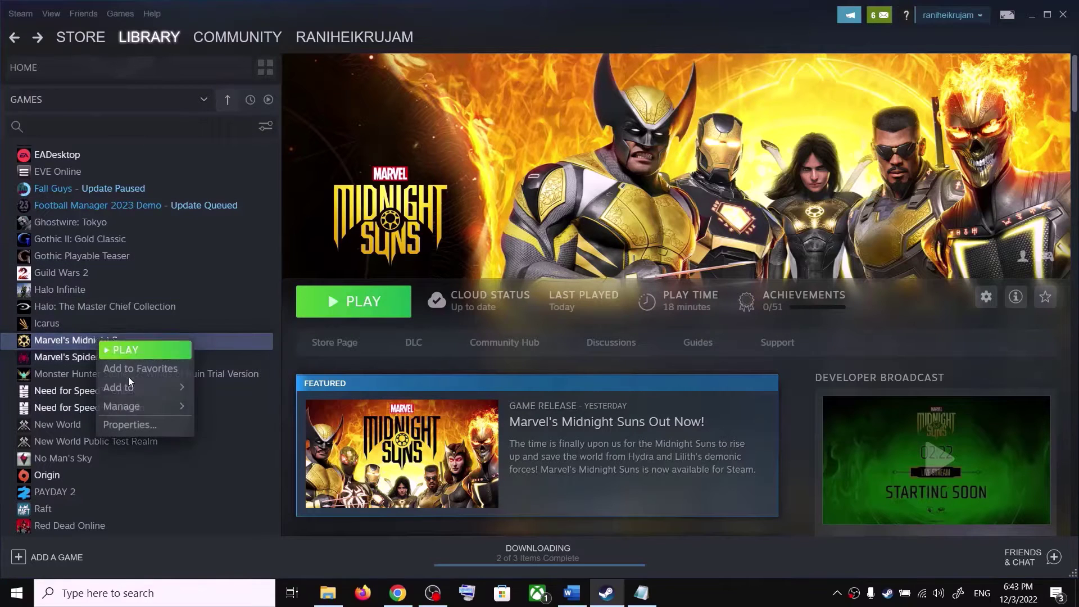
click(133, 421)
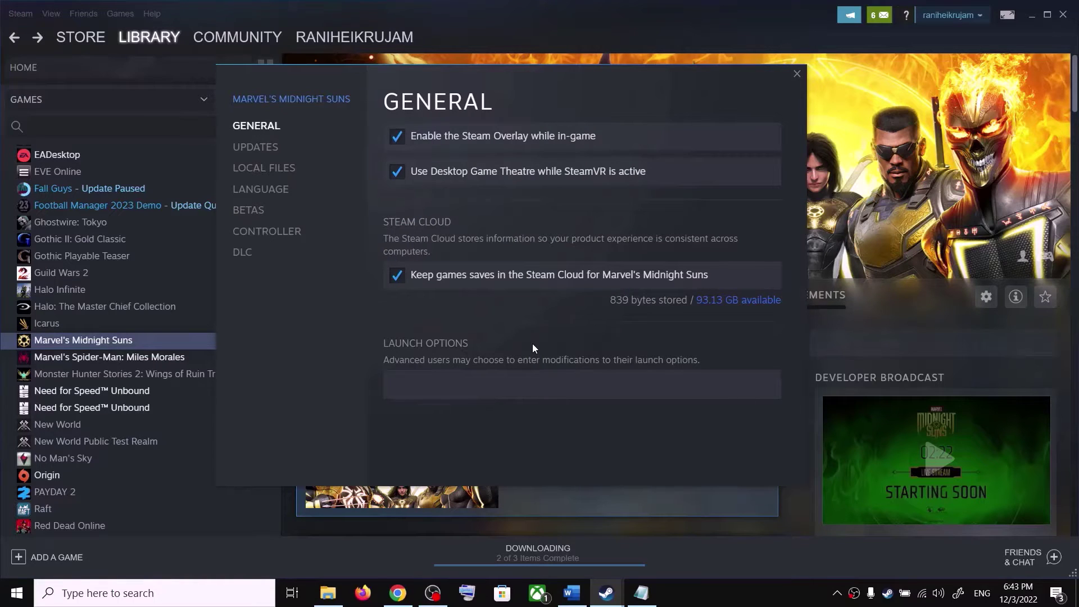
click(485, 388)
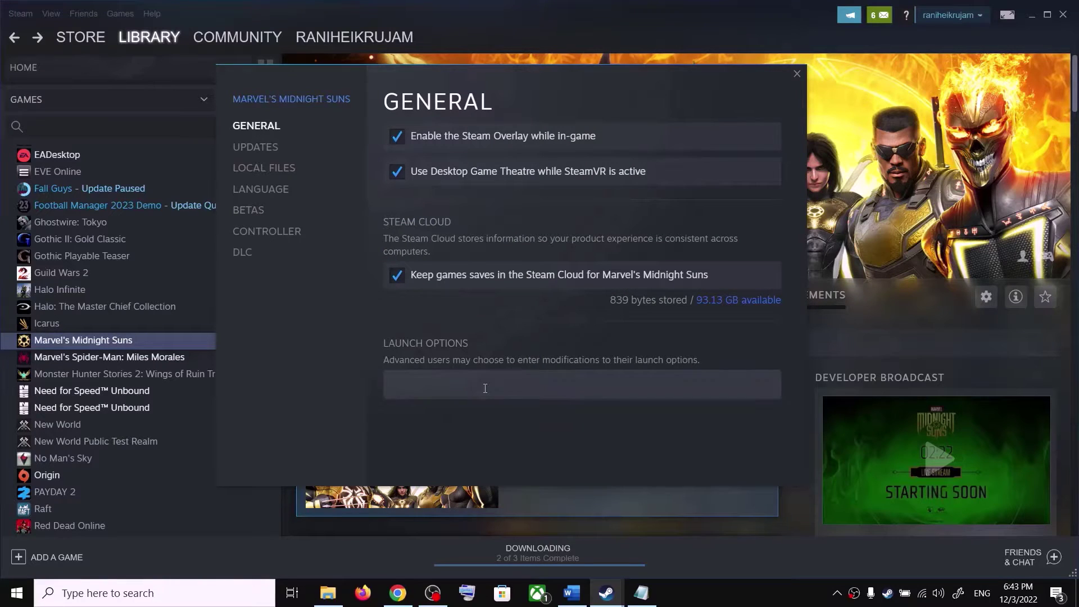
click(571, 594)
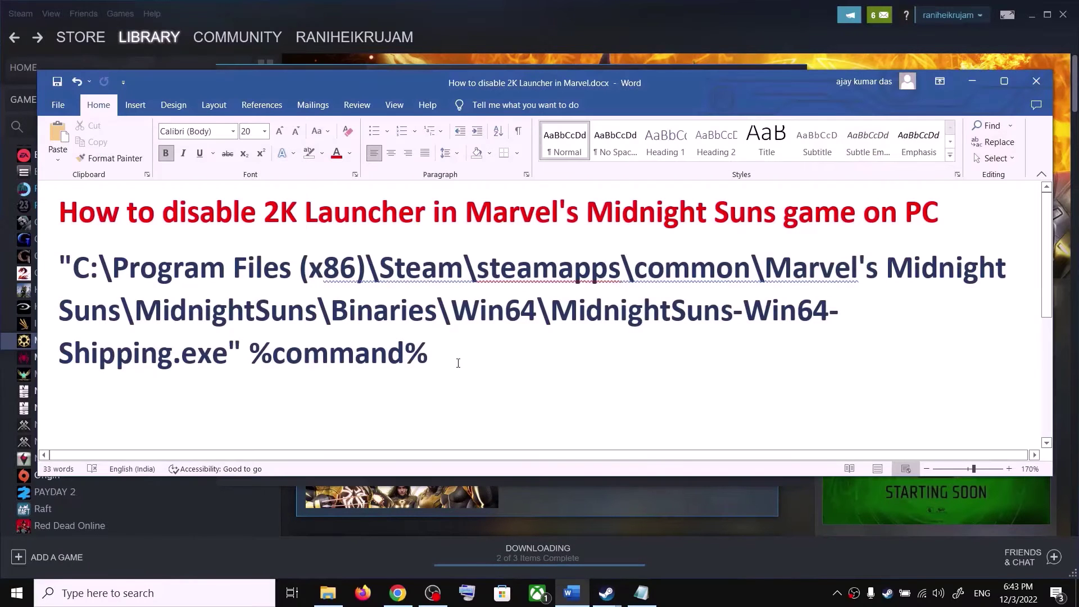
drag(406, 347, 54, 264)
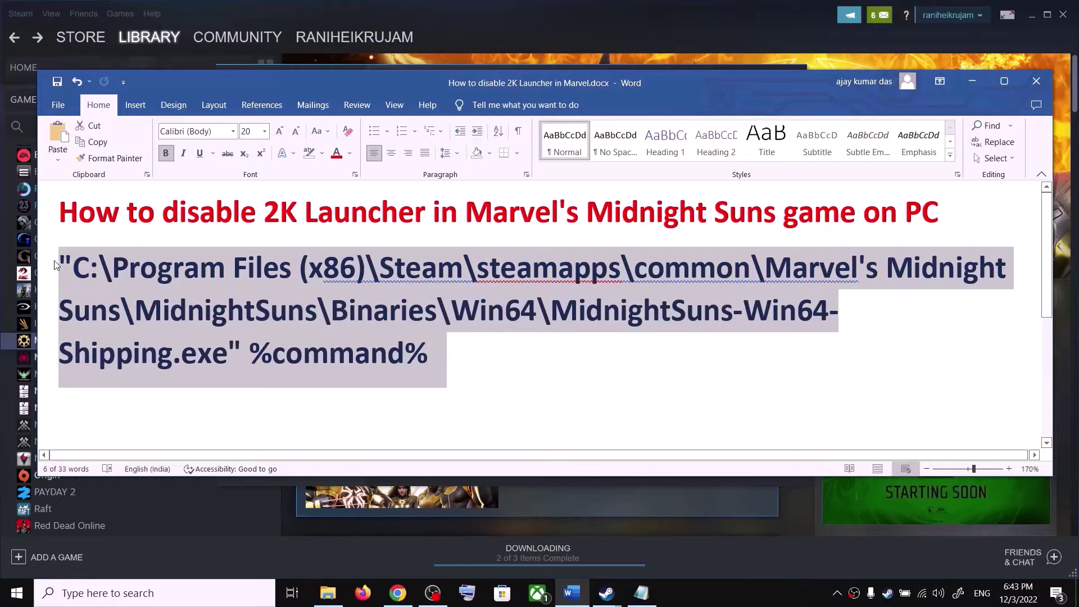
click(973, 81)
click(404, 384)
key(ctrl+v)
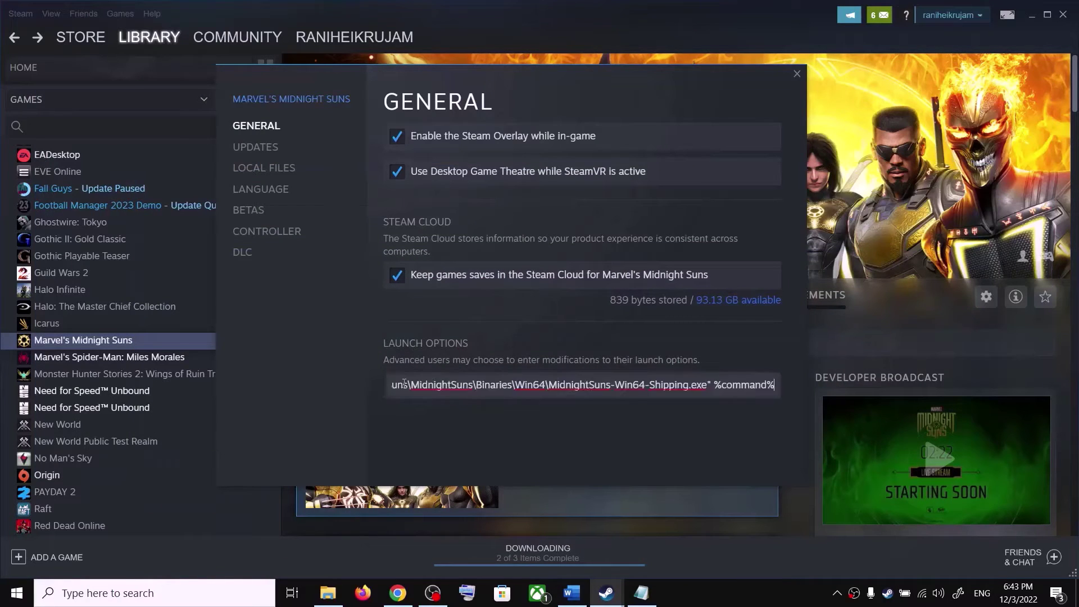
click(577, 433)
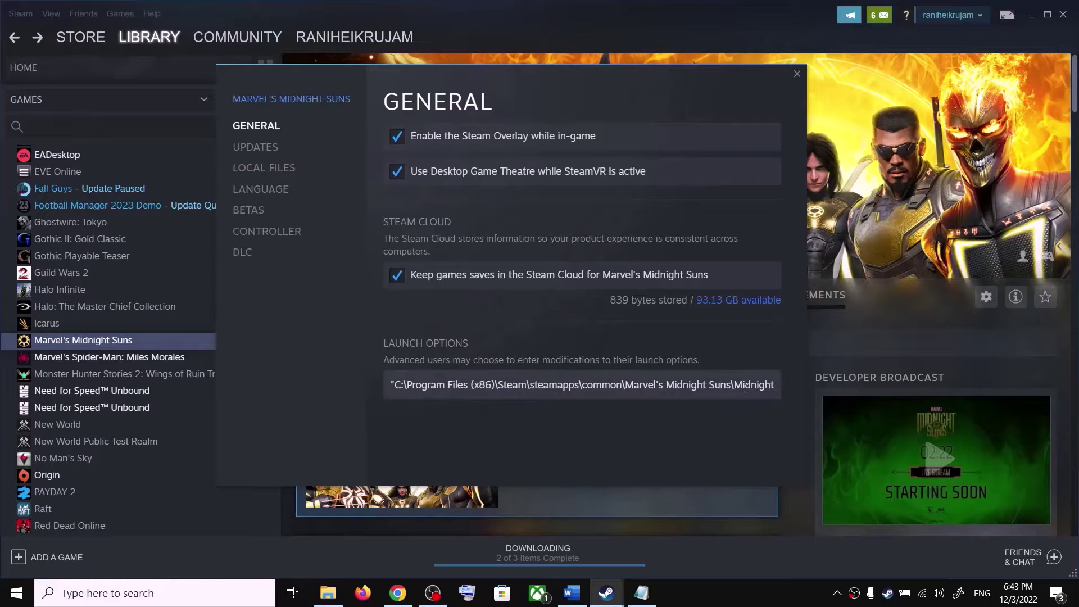
click(799, 75)
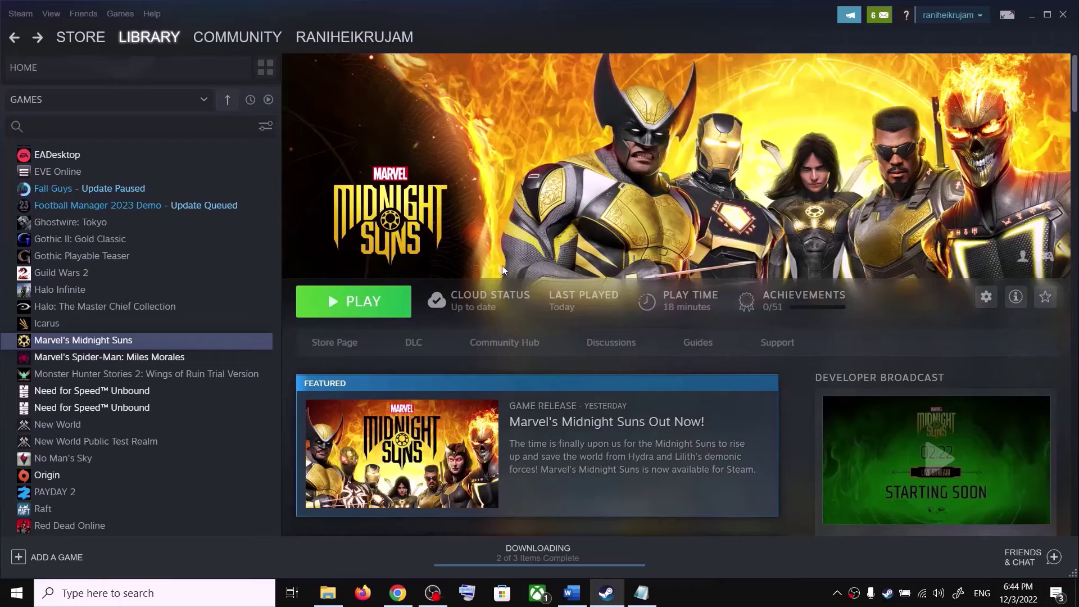
Copy the second launch command, the one starting with F:\SteamLibrary, from the Word document and return to Steam.
click(571, 598)
scroll(235, 315, down, 3)
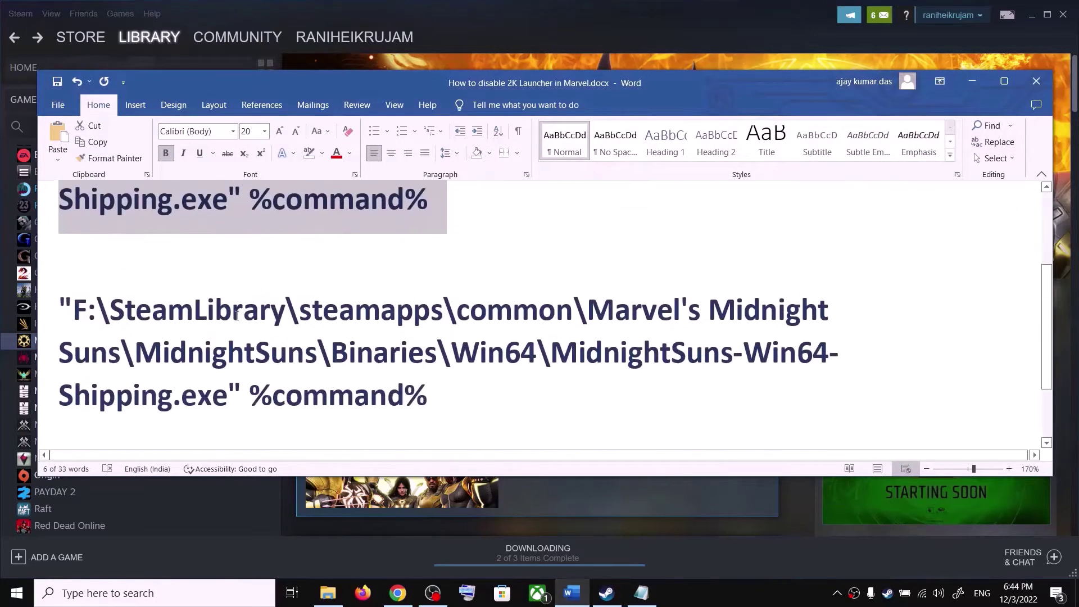
drag(89, 289, 77, 289)
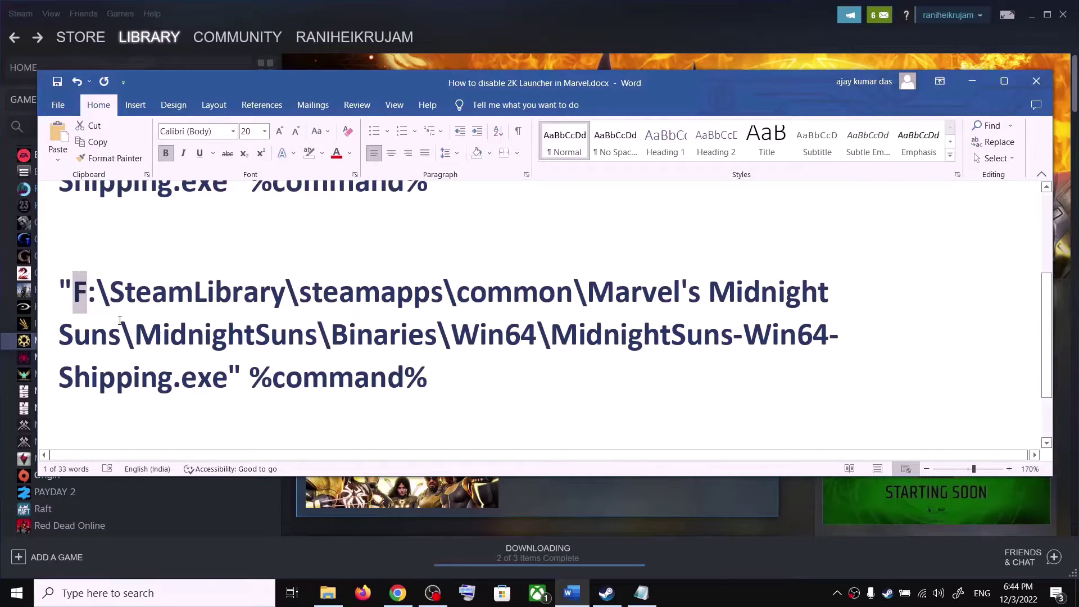
click(441, 378)
drag(440, 378, 304, 382)
drag(251, 352, 56, 290)
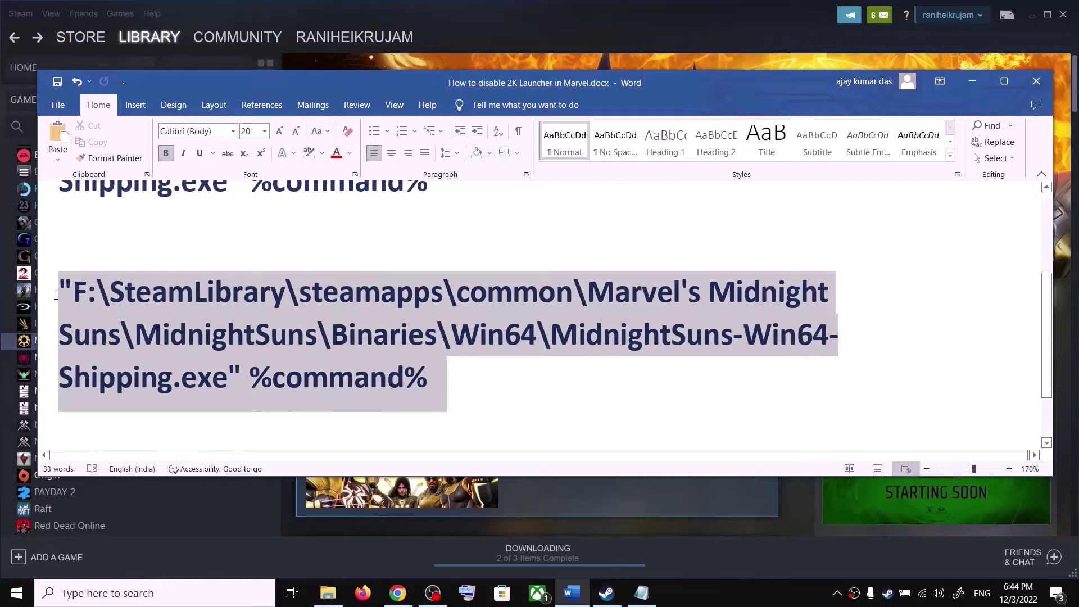
click(572, 593)
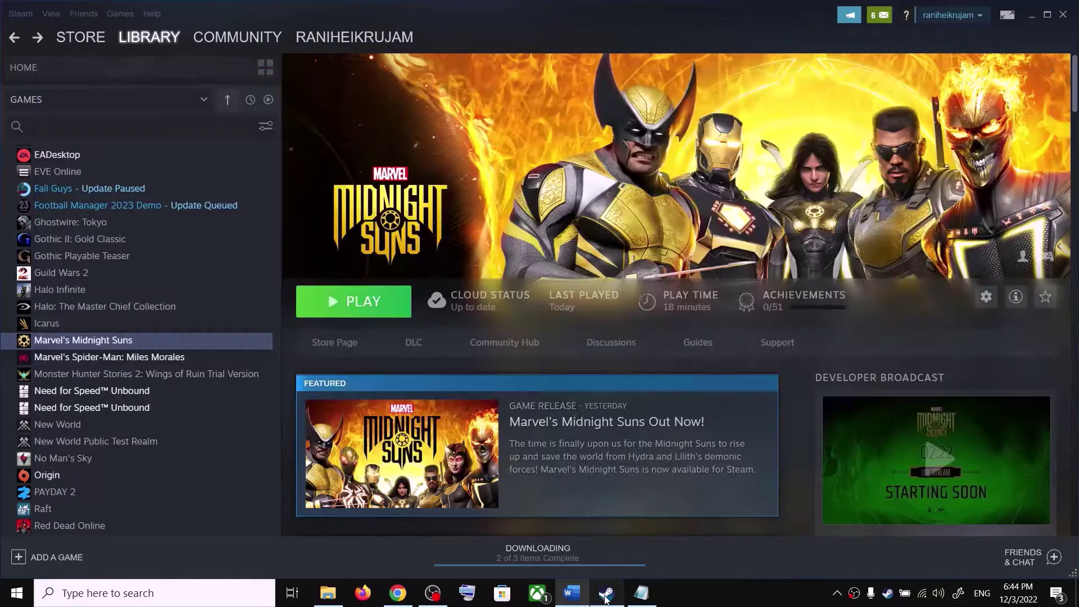
Replace Marvel's Midnight Suns' launch options with "F:\SteamLibrary\steamapps\common\Marvel's Midnight Suns\MidnightSuns\Binaries\Win64\MidnightSuns-Win64-Shipping.exe" %command%.
right_click(187, 343)
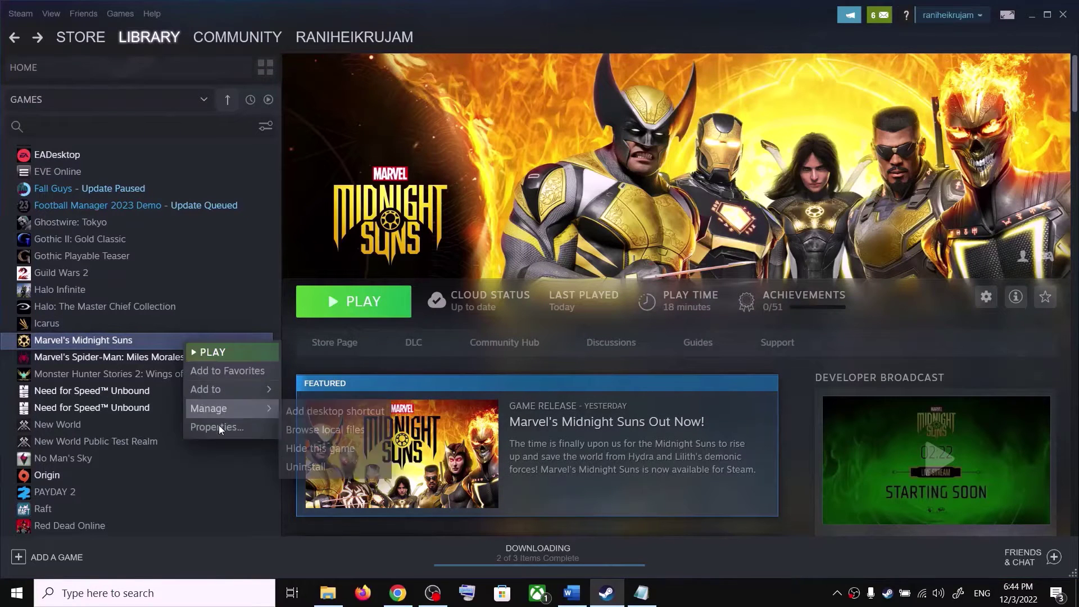
click(546, 355)
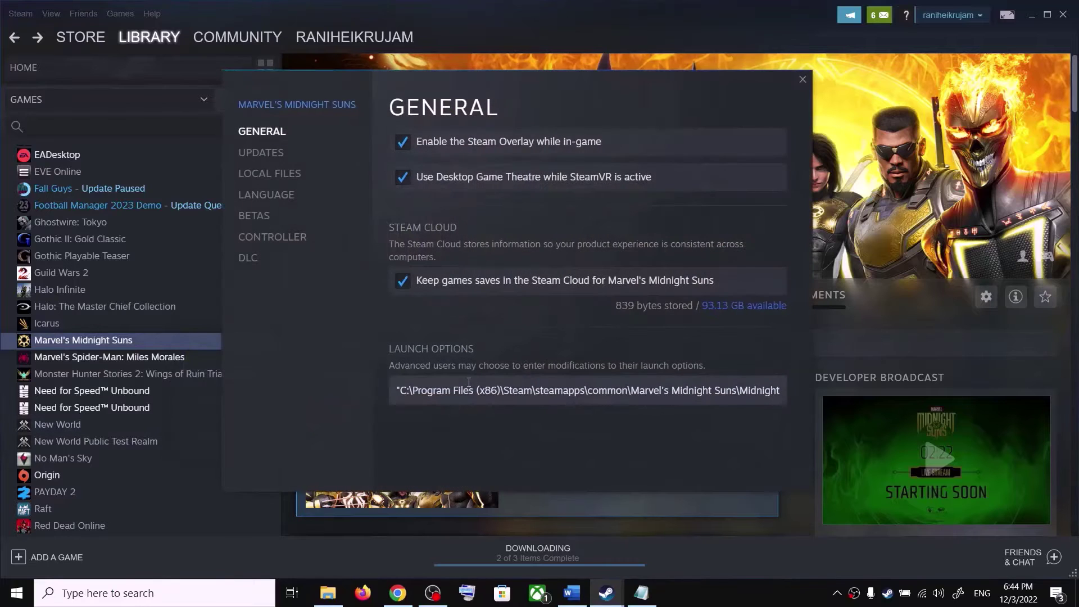
click(468, 390)
key(ctrl+a)
text("C:\Program Files (x86)\Steam\steamapps\common\Marvel's Midnight Suns\MidnightSuns\Binaries\Win64\MidnightSuns-Win64-Shipping.exe" %command%)
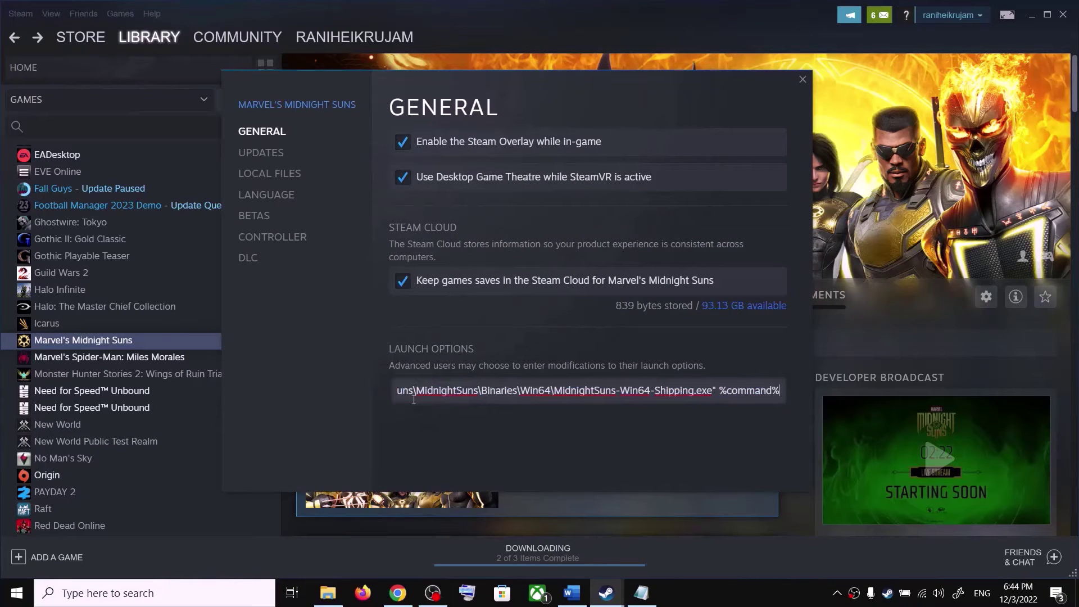
drag(398, 391, 413, 397)
click(414, 393)
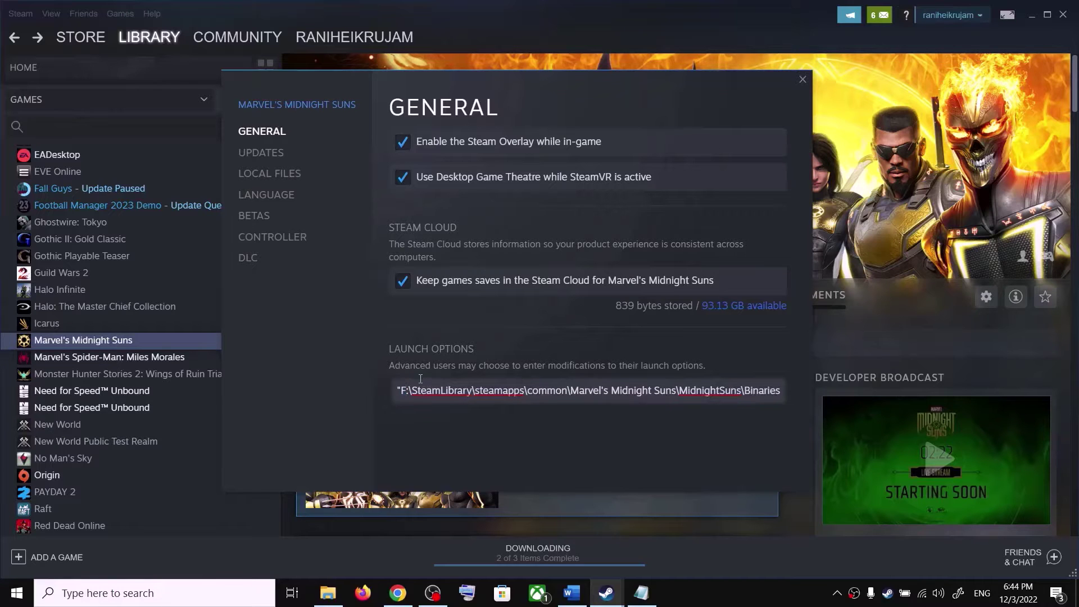
Check the drive letters available under This PC in File Explorer, and return to the game's properties in Steam.
mouse_move(326, 600)
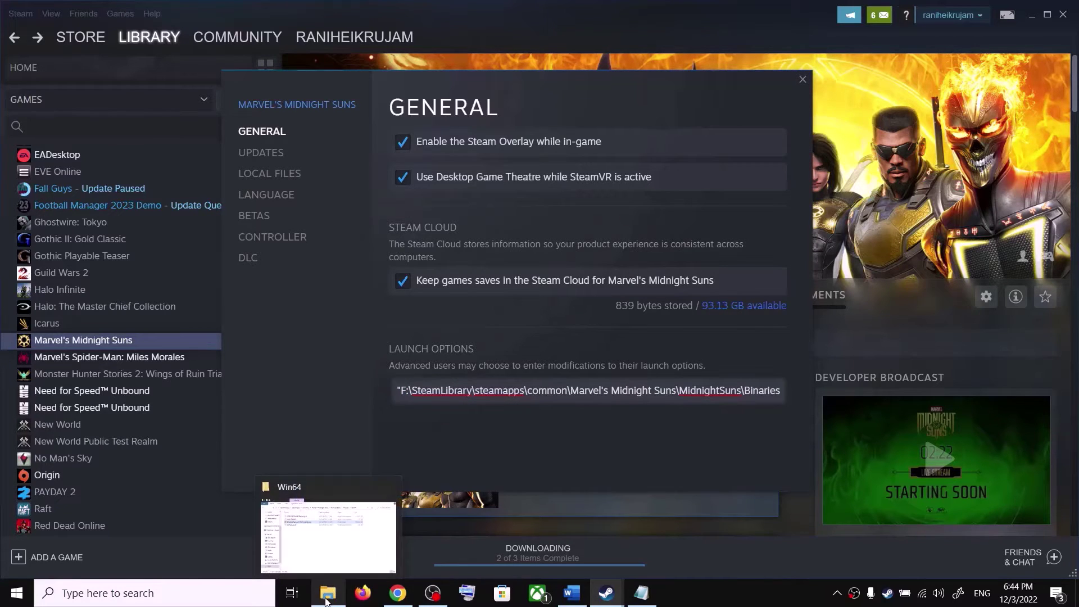
click(283, 530)
click(152, 302)
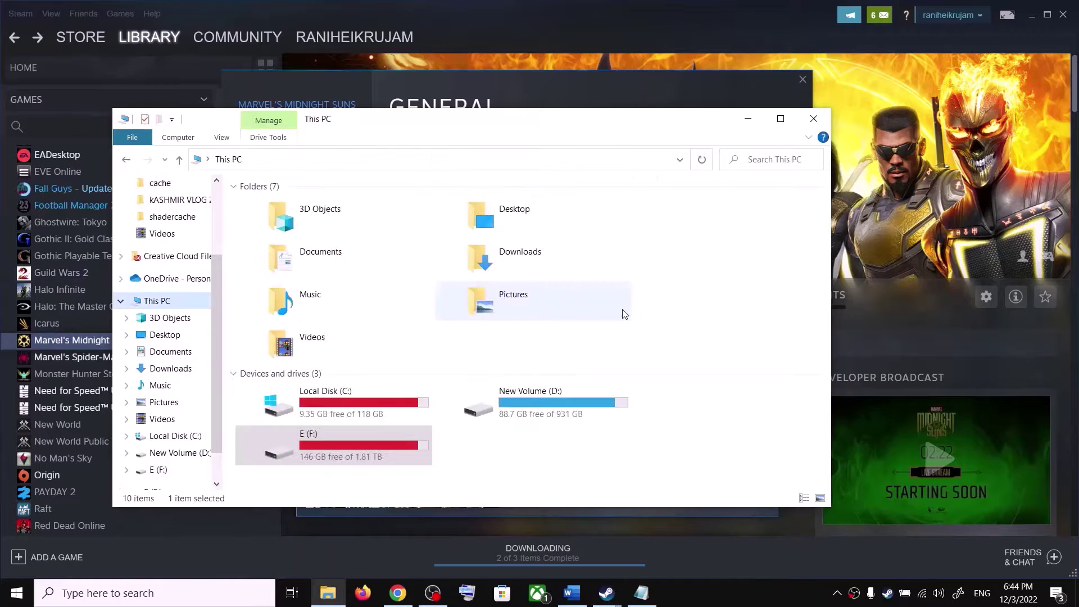
click(781, 119)
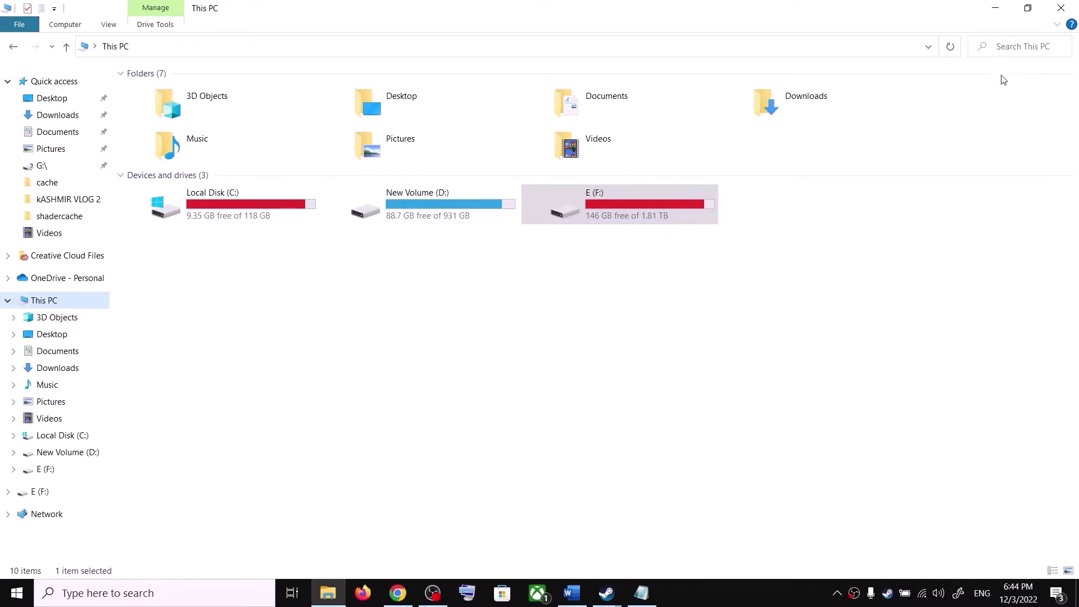
click(995, 8)
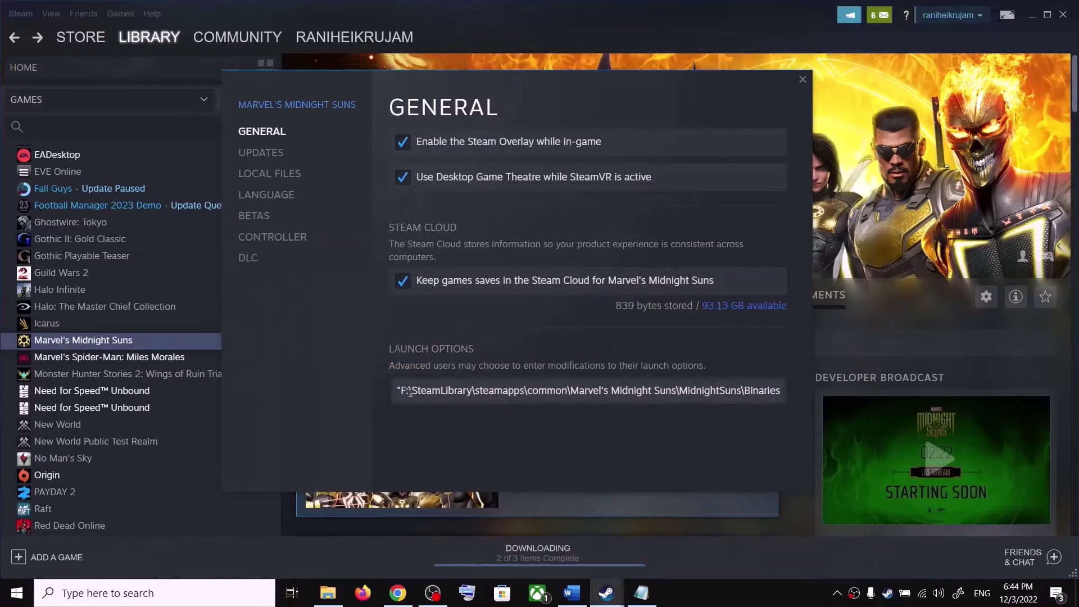
Try D and E as the drive letter in the launch options path, and set it back to F.
drag(406, 394, 398, 394)
text(D)
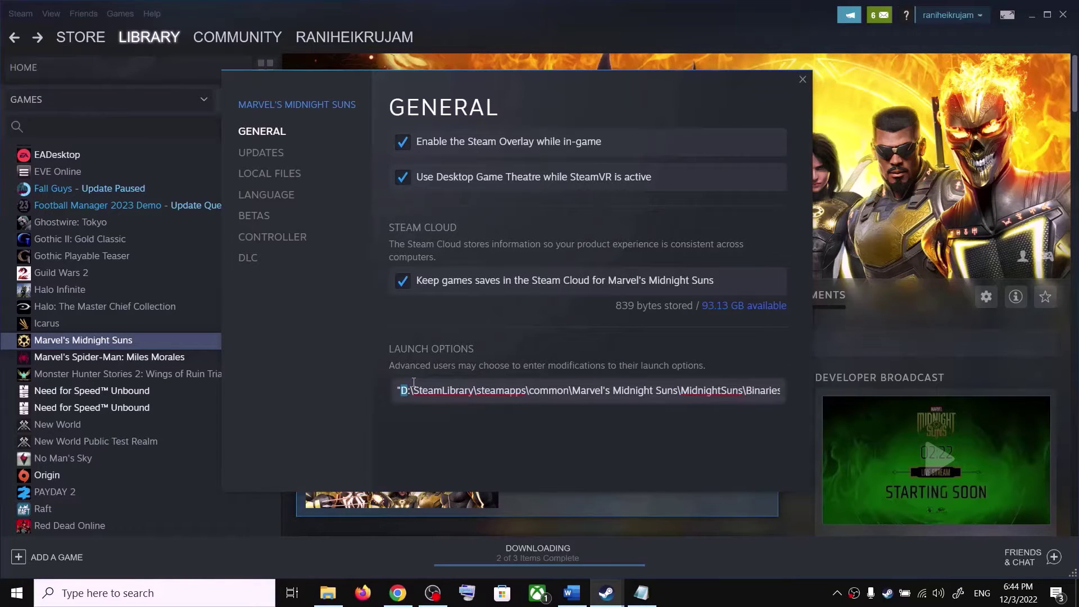
text(E)
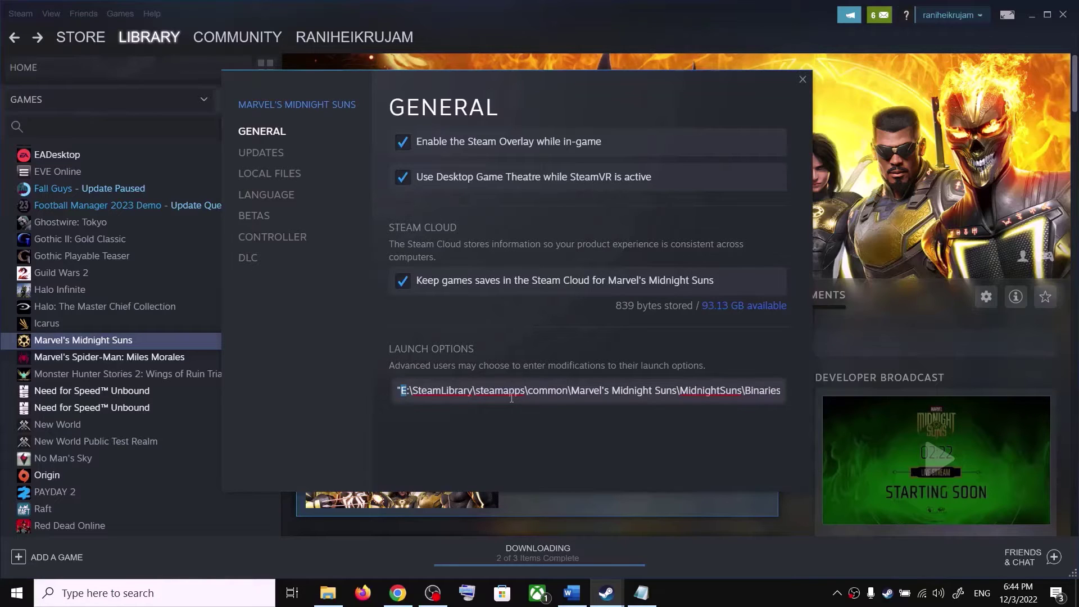
text(F)
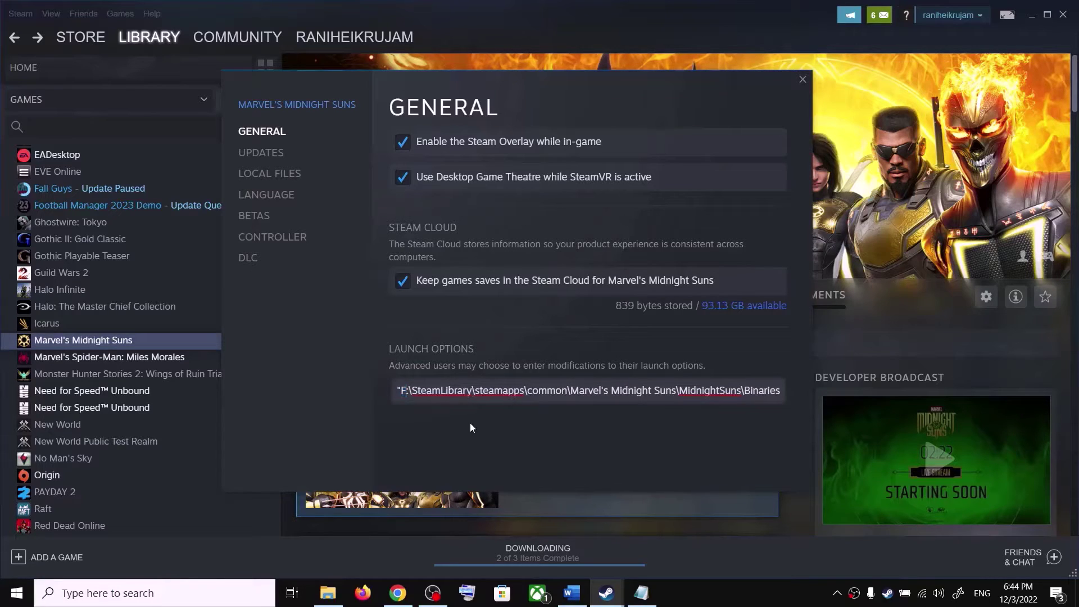
Close the game's properties and launch Marvel's Midnight Suns from the library.
click(470, 423)
click(801, 81)
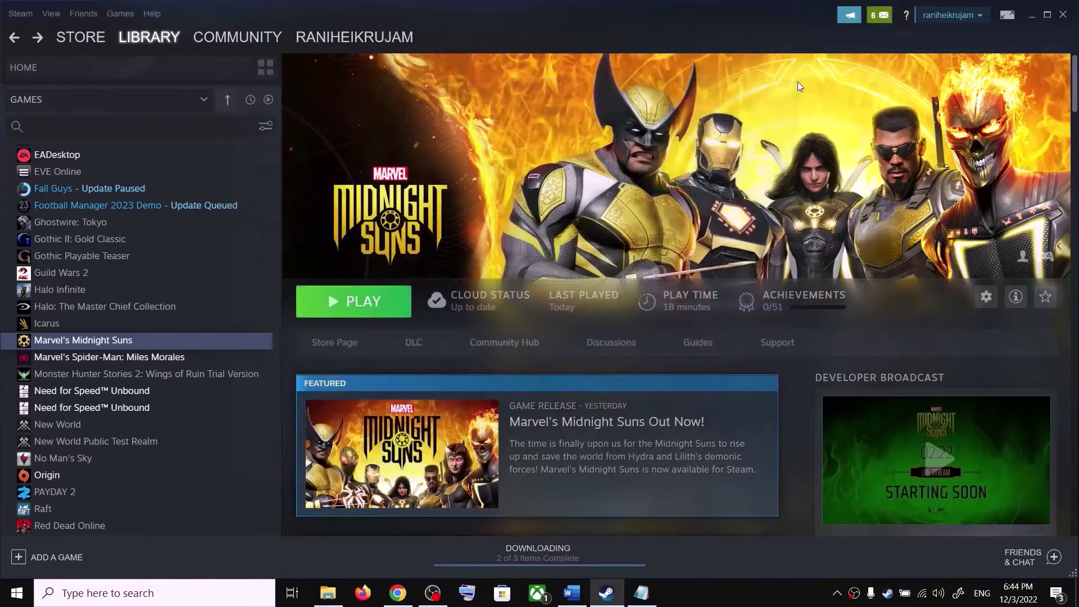
click(377, 314)
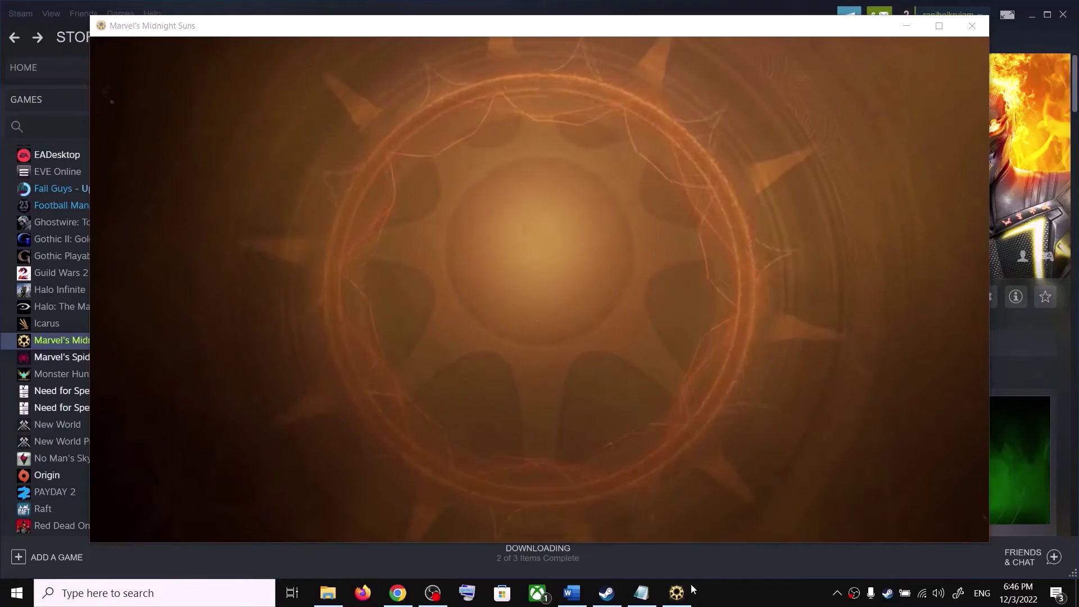
Check the running game window, return to Steam, and stop Marvel's Midnight Suns, confirming the exit.
drag(684, 598, 659, 567)
click(760, 518)
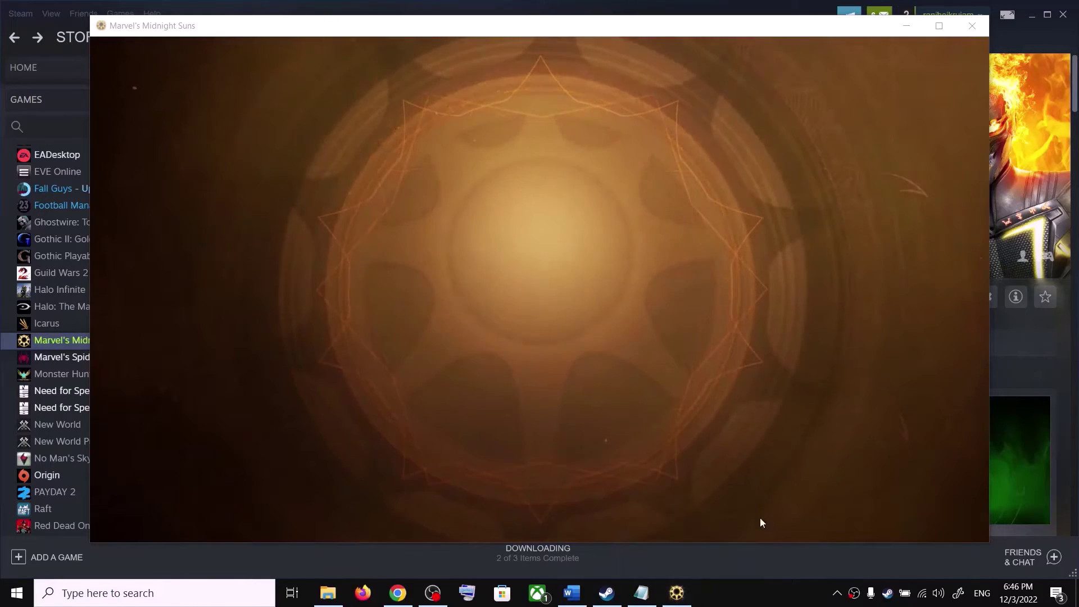
click(1031, 338)
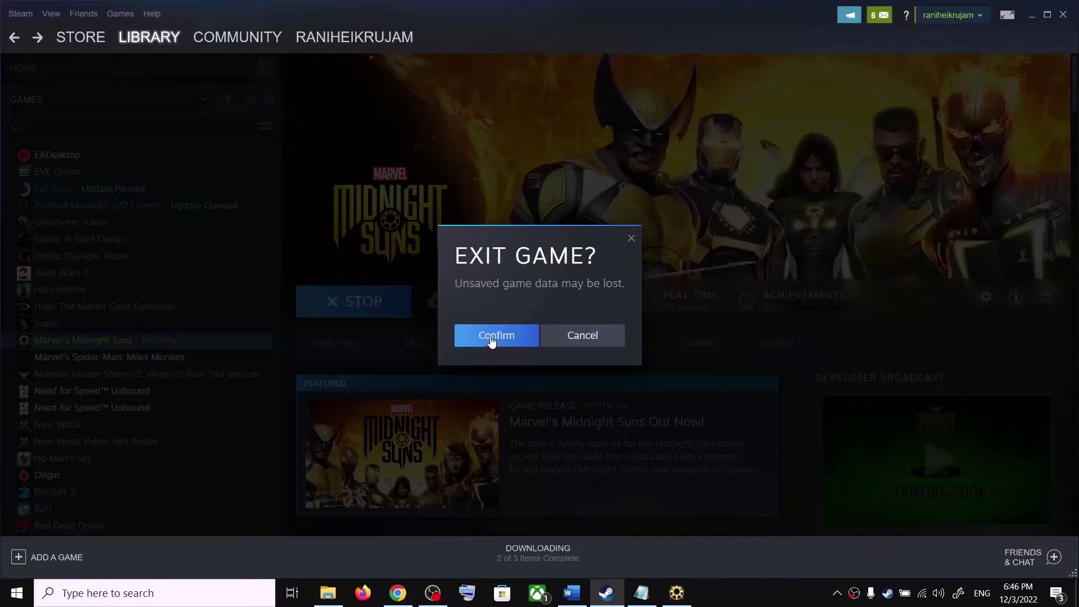
click(494, 340)
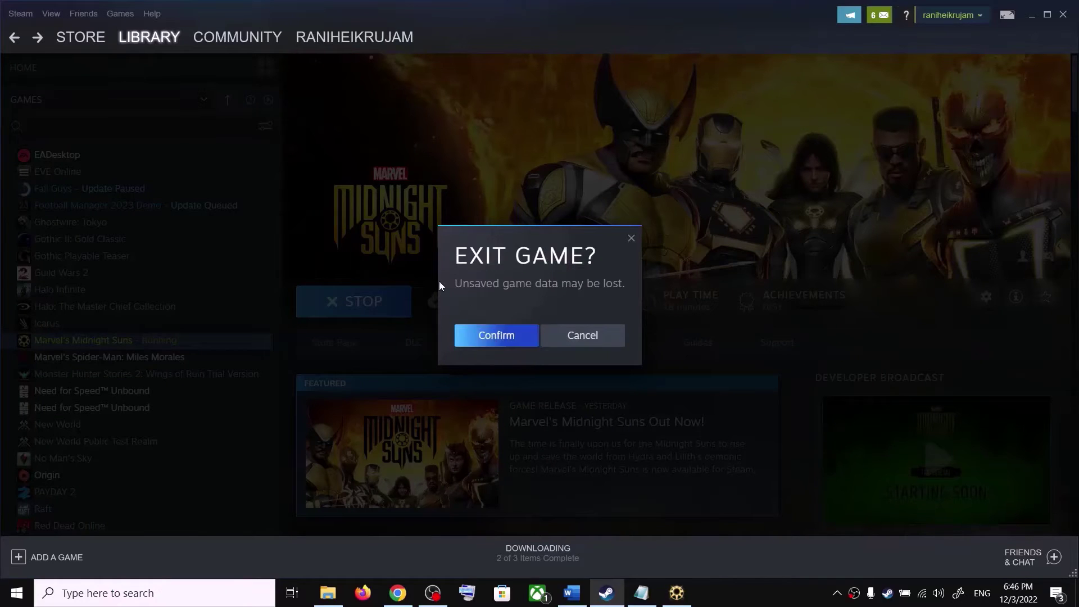
Clear the whole launch options entry in the properties of Marvel's Midnight Suns.
right_click(143, 344)
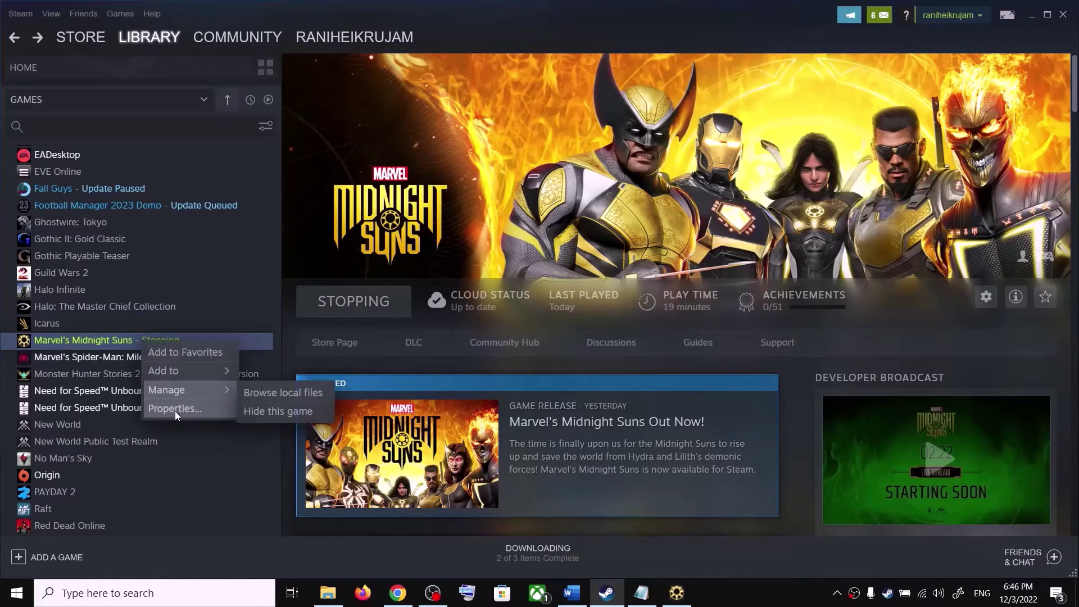
click(781, 411)
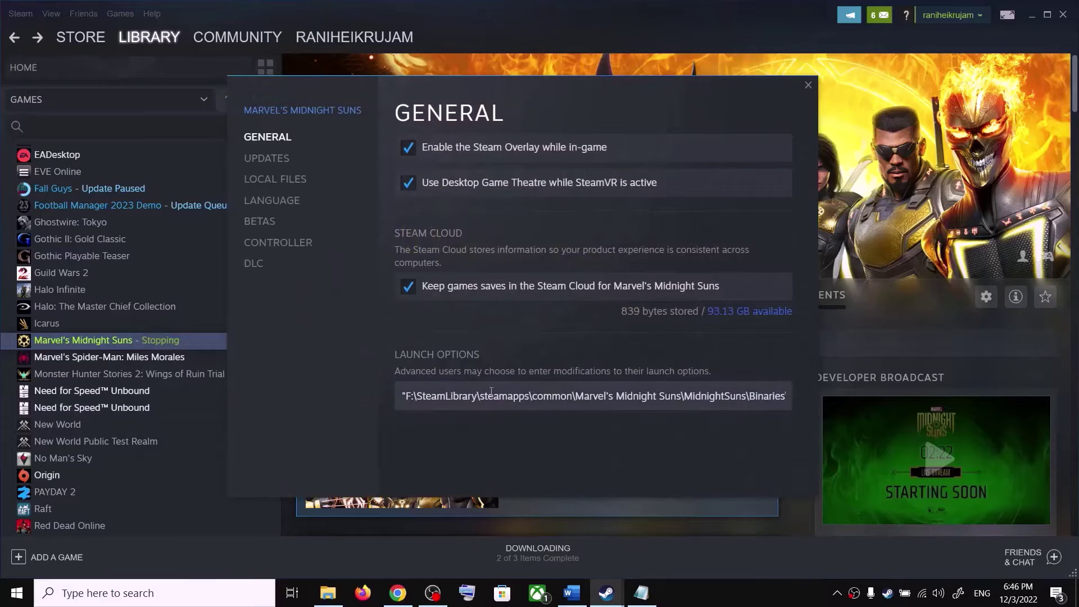
click(412, 396)
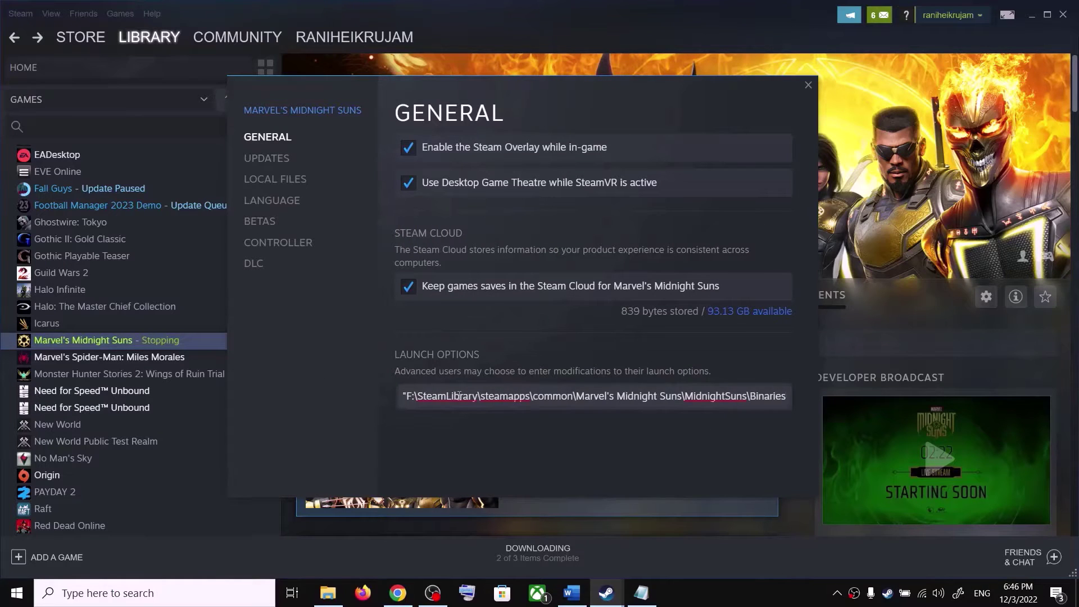
key(ctrl+a)
key(BackSpace)
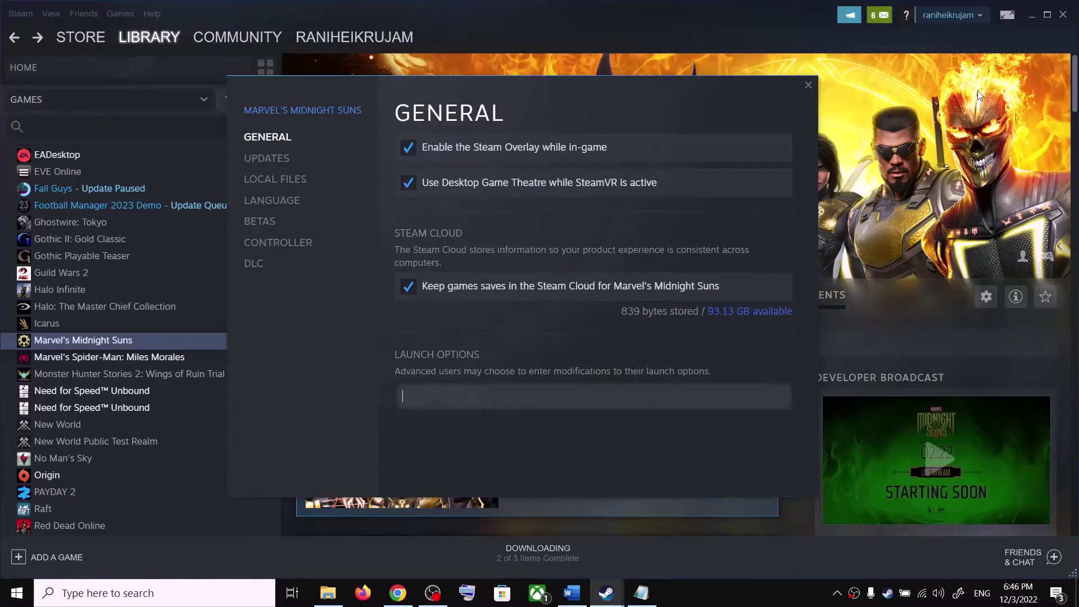
Close the game's properties and browse the local files of Marvel's Midnight Suns, bringing its install folder to the front.
click(809, 86)
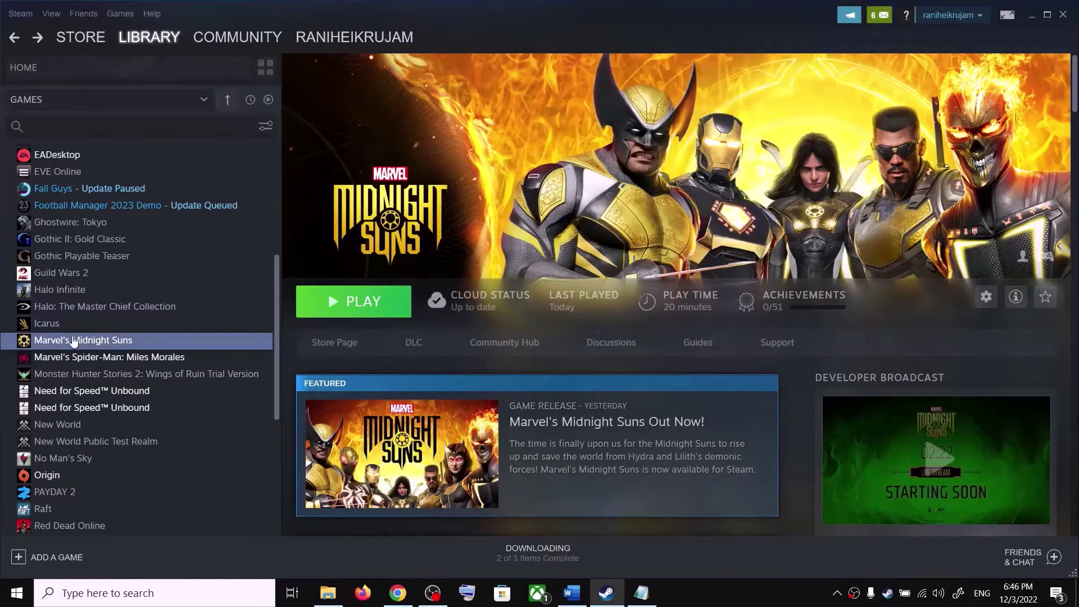
right_click(92, 342)
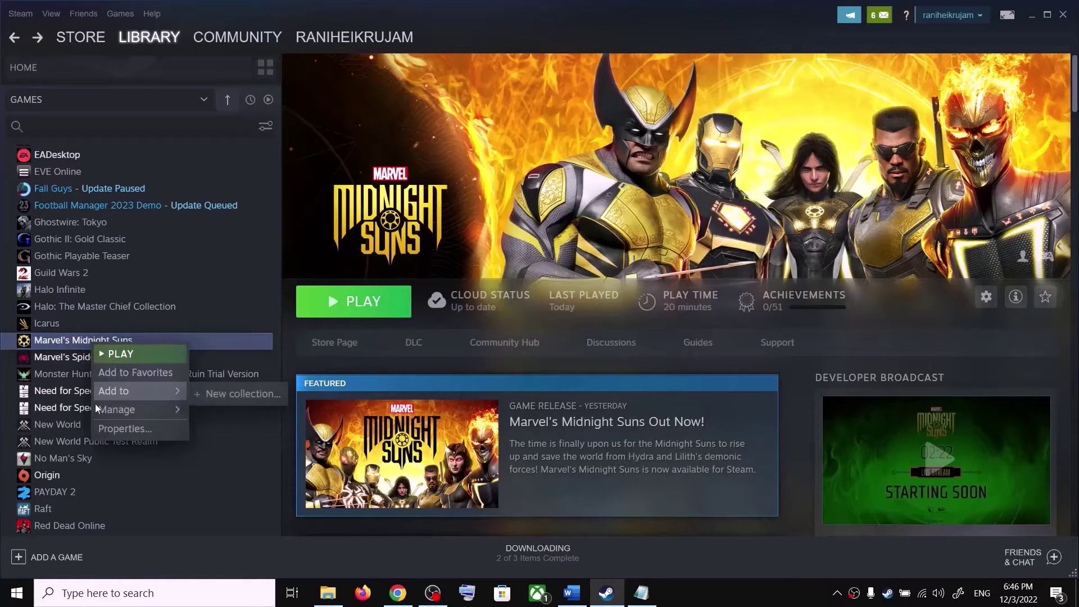
mouse_move(99, 410)
click(224, 434)
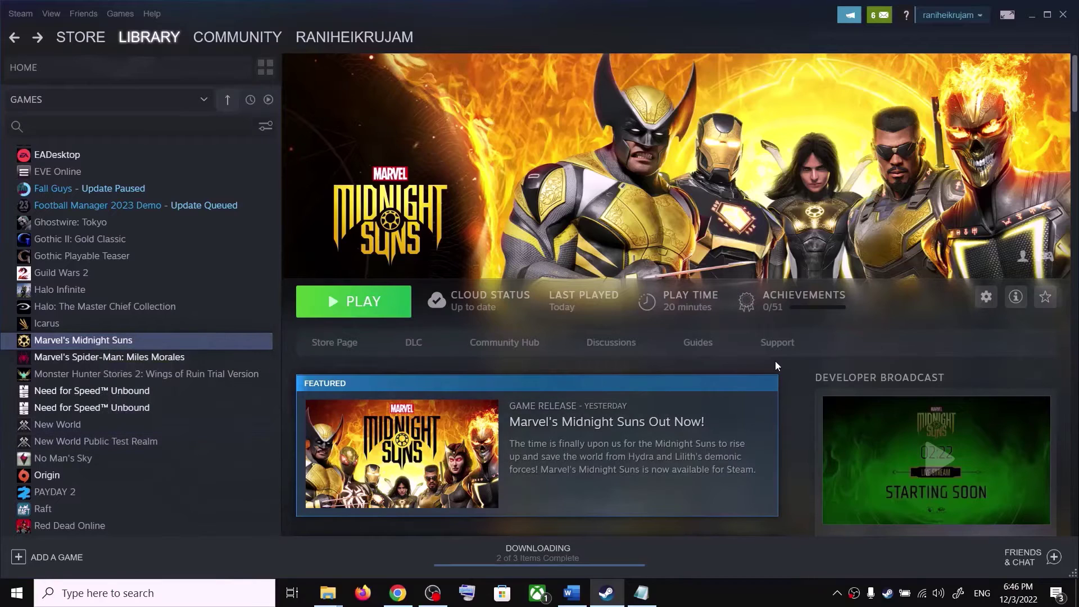
mouse_move(327, 592)
click(395, 563)
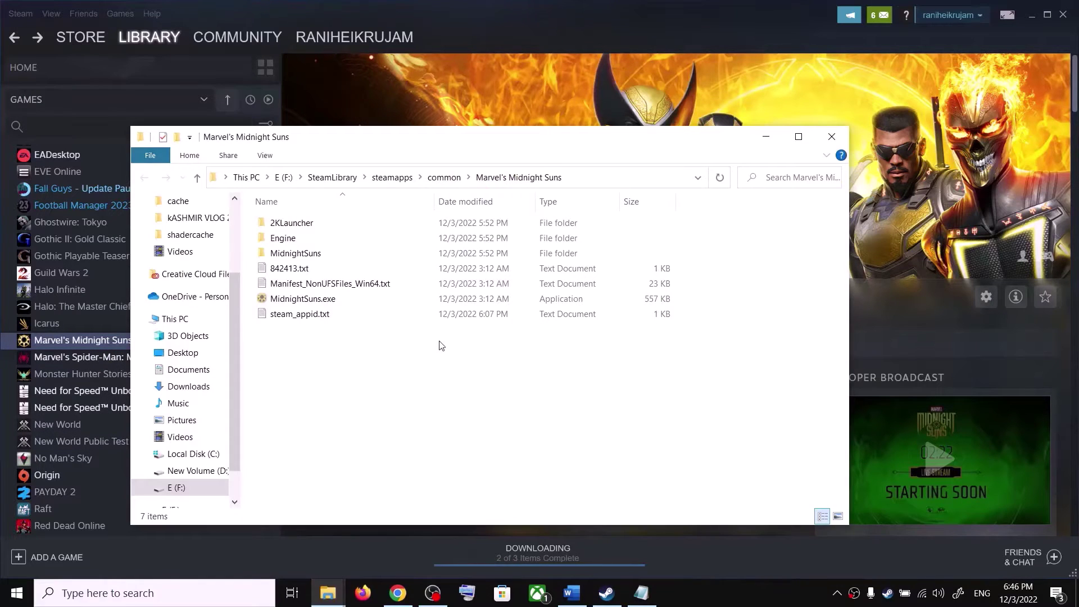
Run MidnightSuns.exe from the install folder and check the running game window.
click(281, 304)
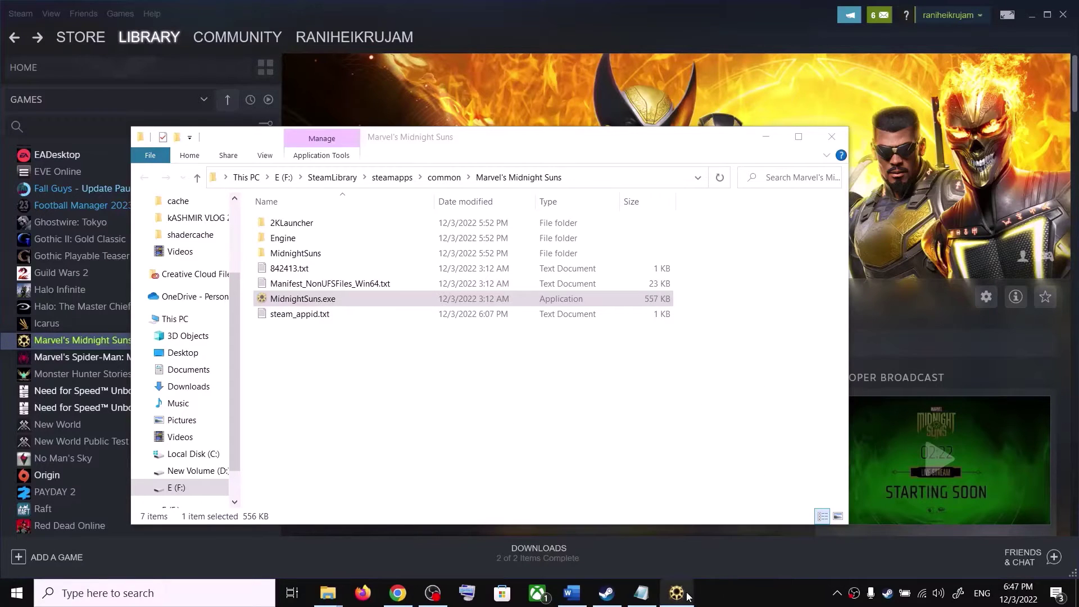
click(678, 594)
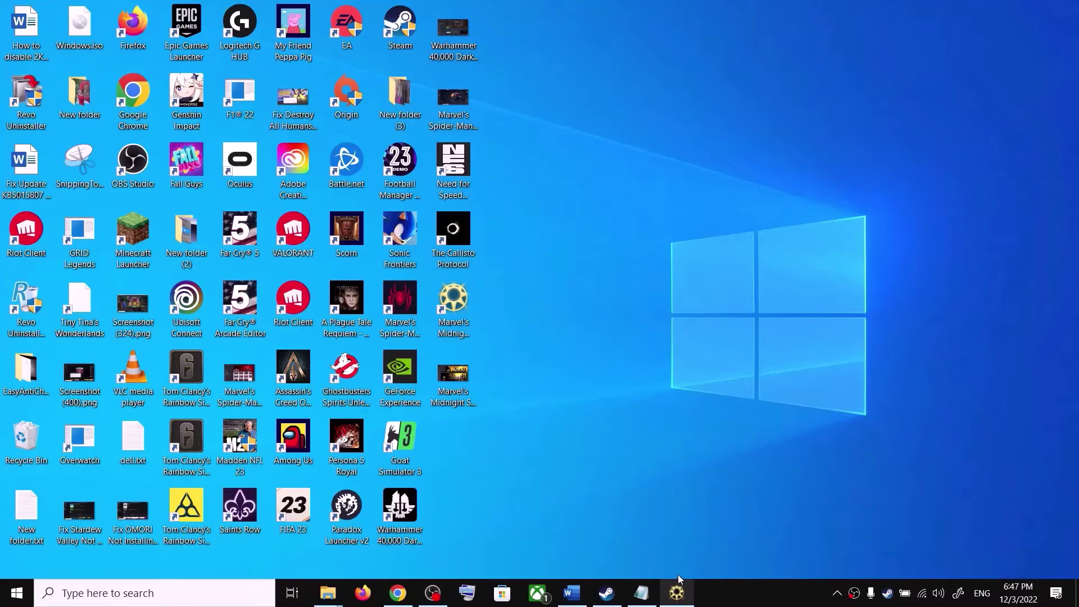
click(677, 575)
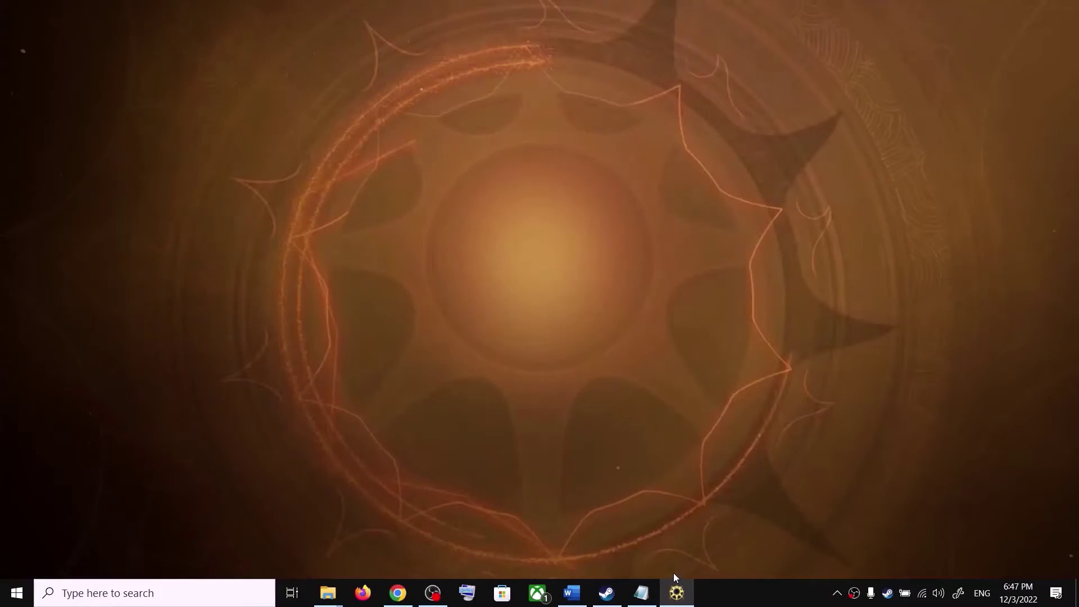
right_click(669, 574)
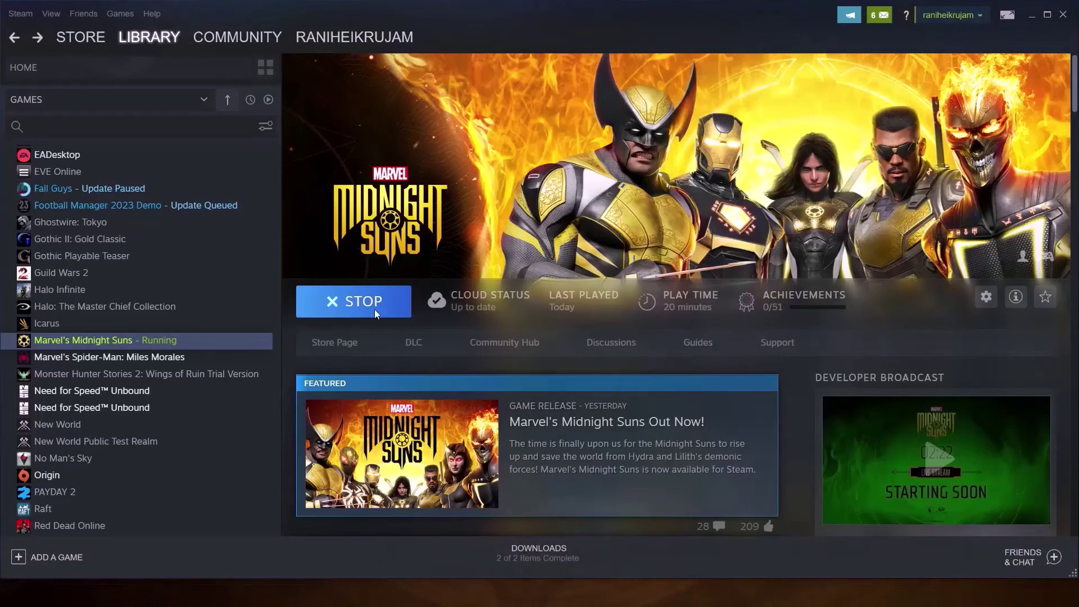
Stop the running Marvel's Midnight Suns from its Steam library page and confirm the exit.
click(380, 303)
click(504, 341)
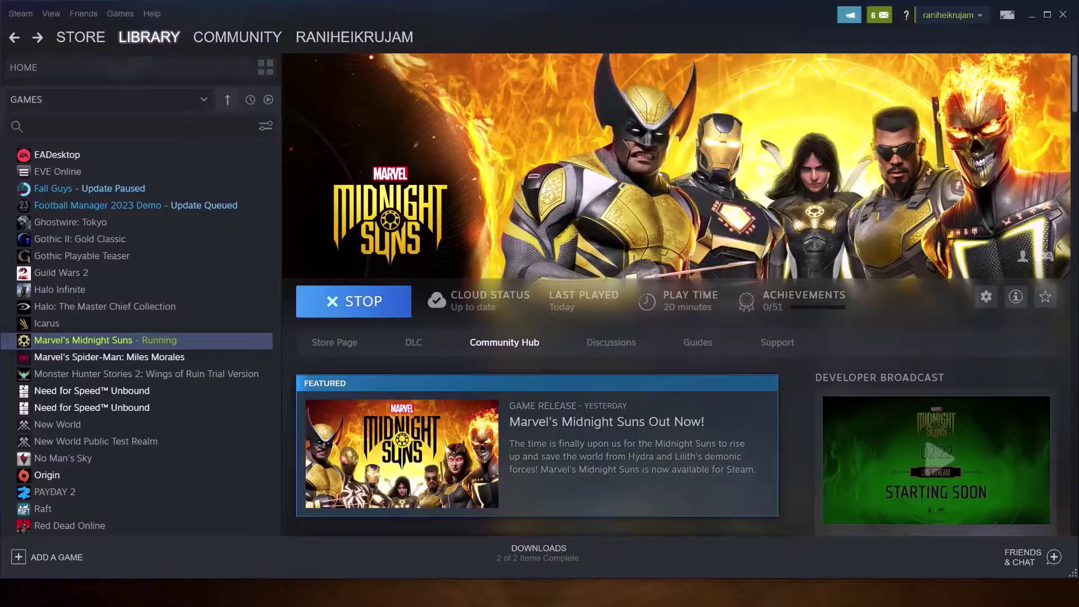
click(484, 591)
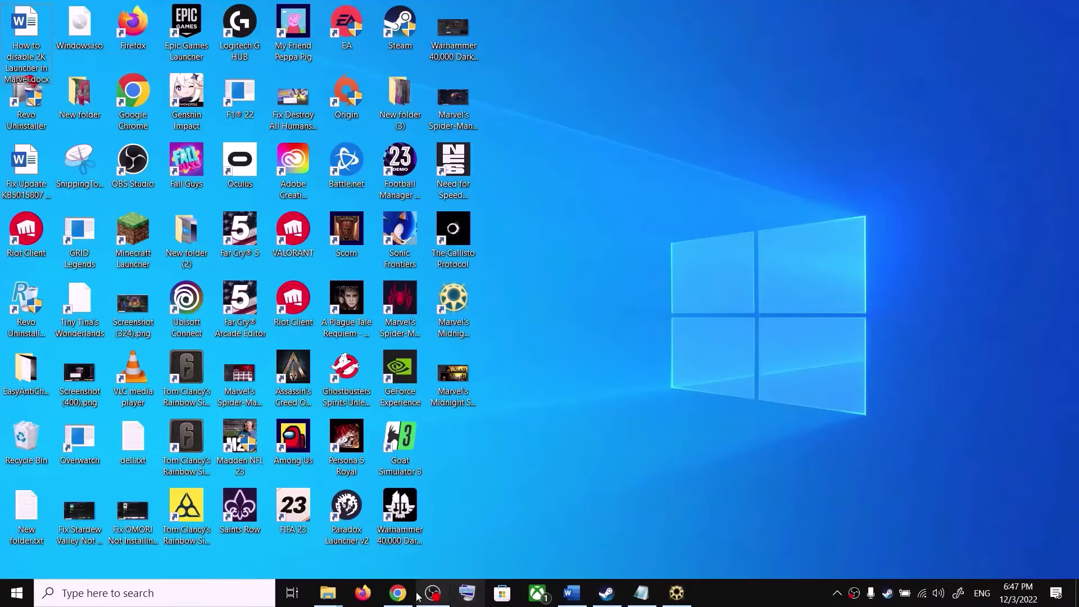
Bring up the game's install folder and highlight the name of MidnightSuns.exe, leaving the rename without an edit.
mouse_move(328, 593)
click(404, 526)
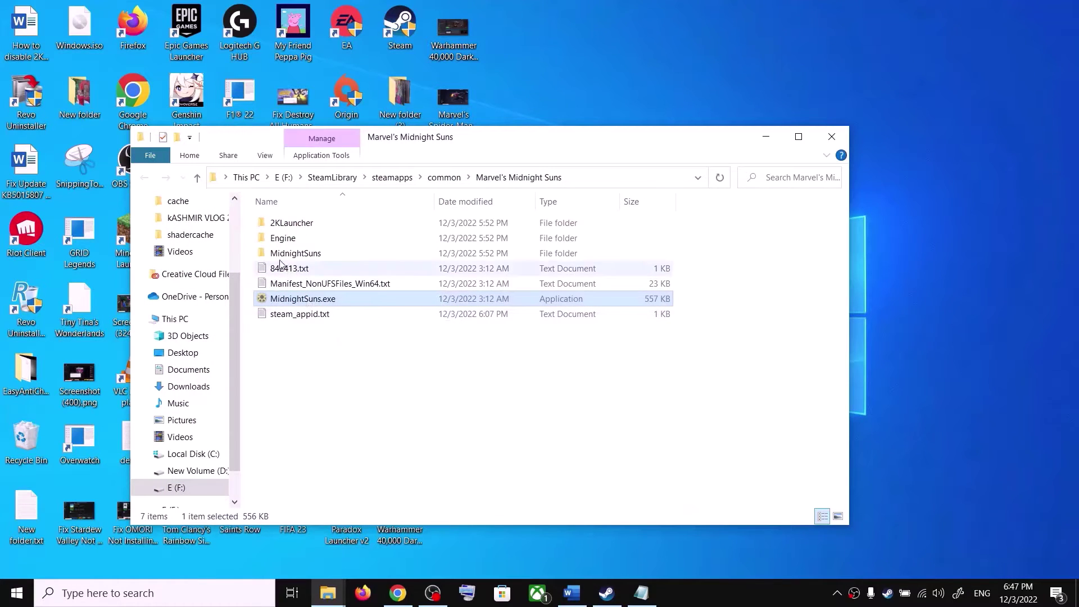
click(299, 304)
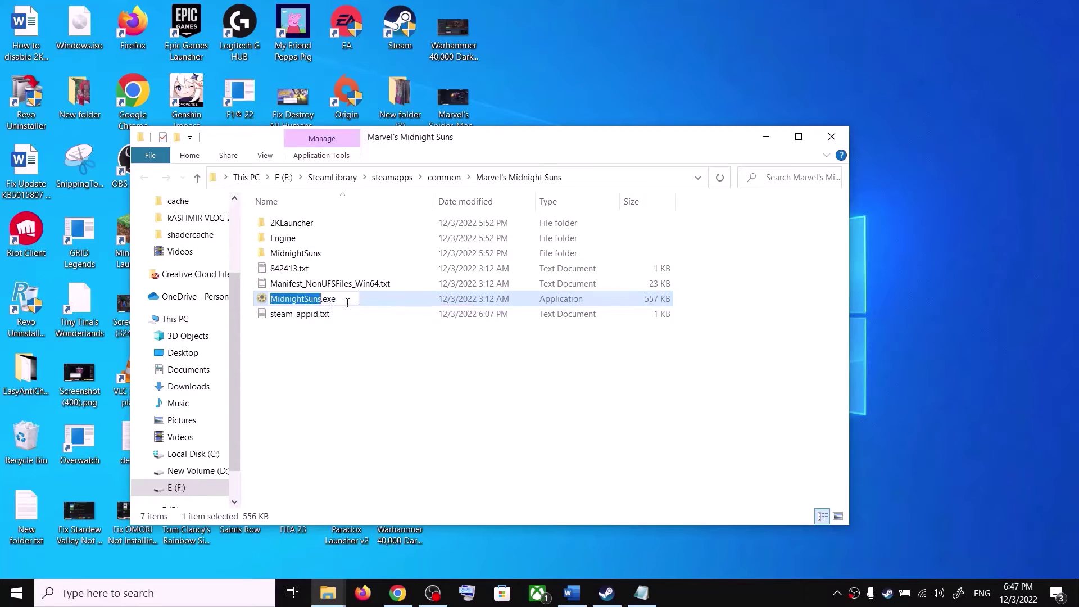
click(367, 299)
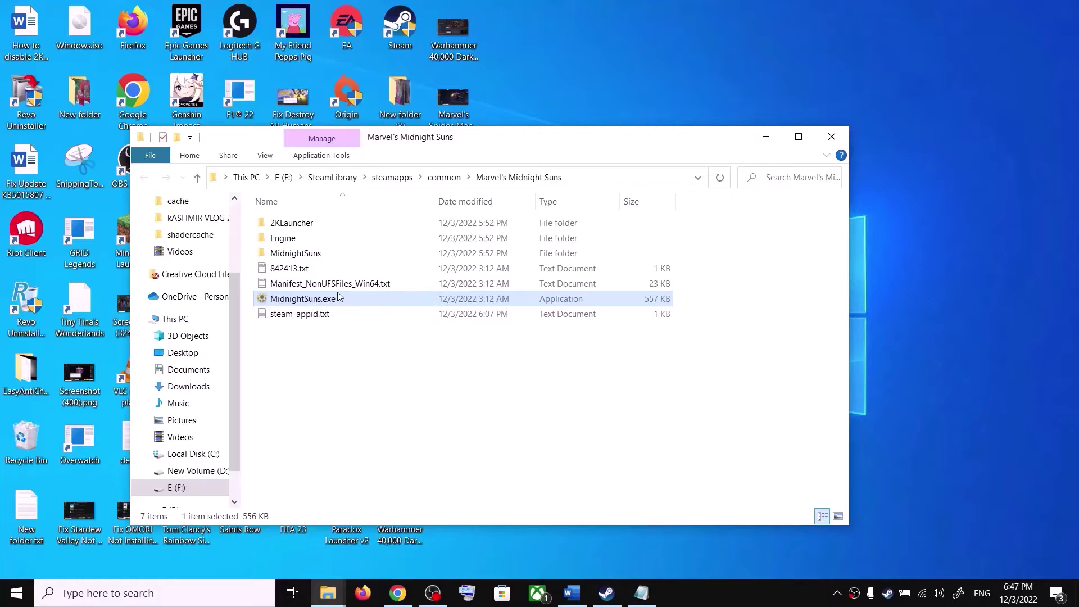
Open MidnightSuns\Binaries\Win64 in the install folder and run MidnightSuns-Win64-Shipping.exe.
double_click(298, 253)
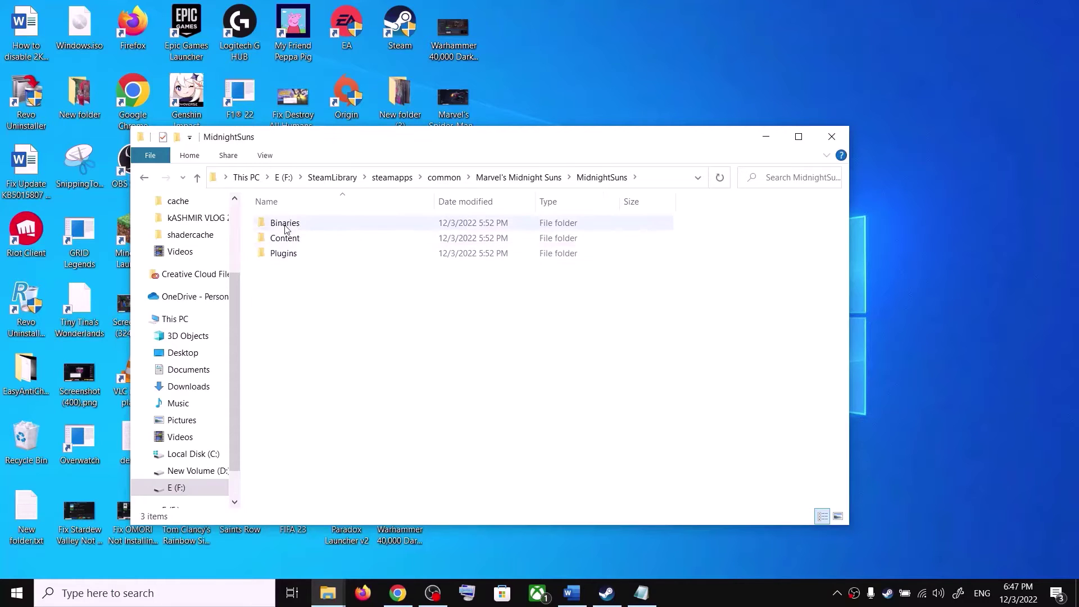
double_click(292, 225)
double_click(291, 224)
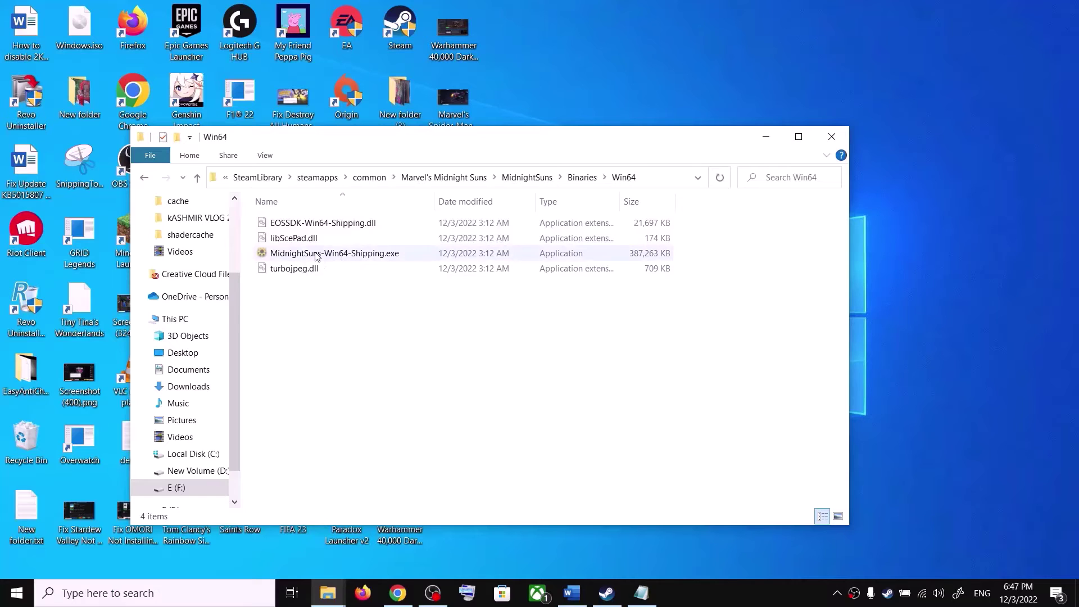
double_click(317, 254)
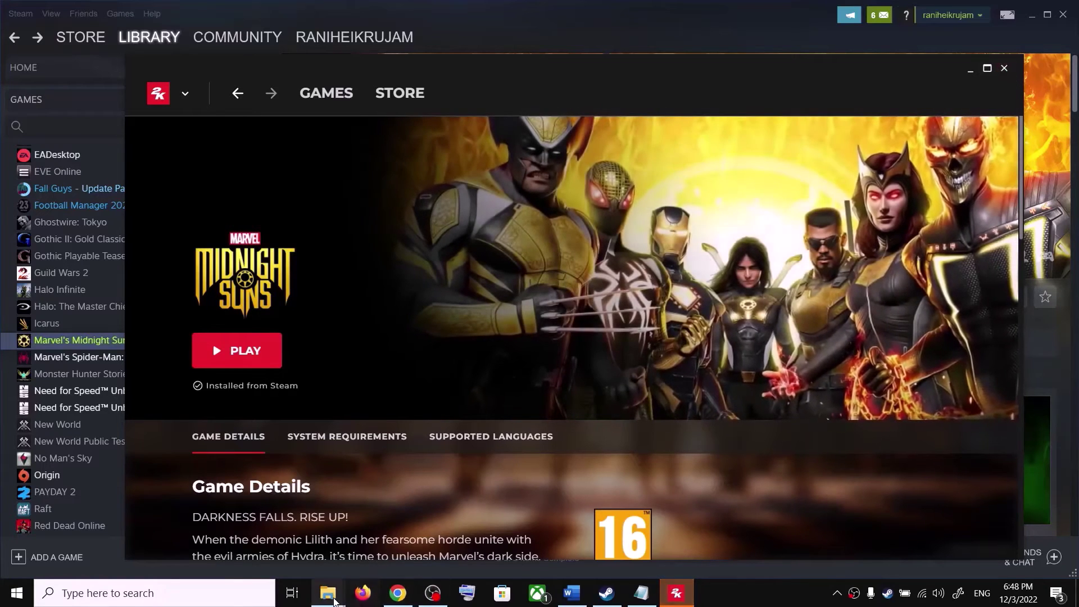
Check which executable was run in the Win64 folder, return to the 2K launcher and close it.
mouse_move(328, 594)
click(382, 572)
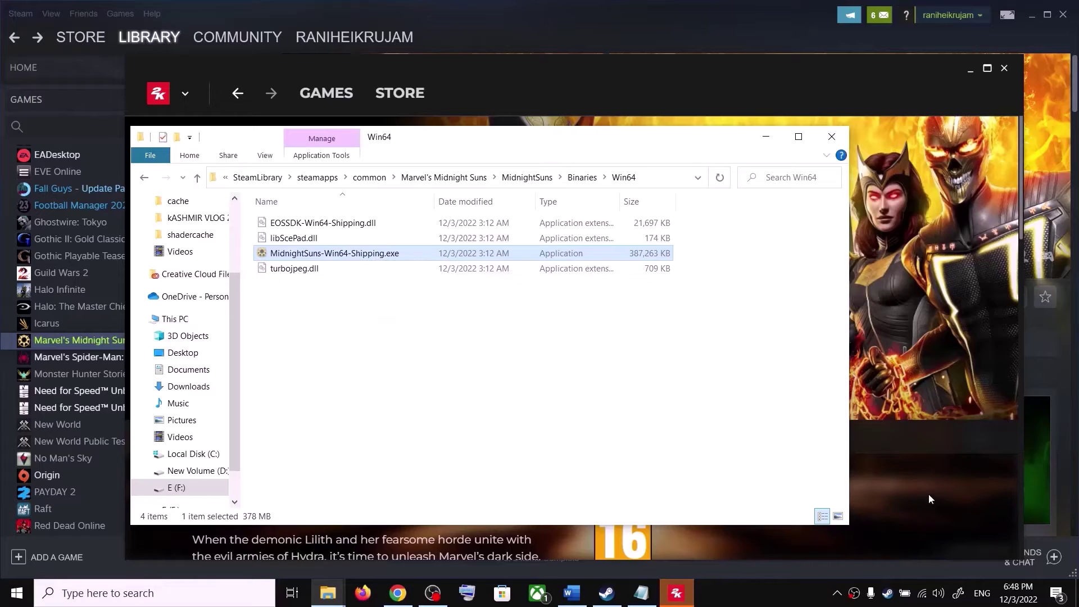
click(967, 434)
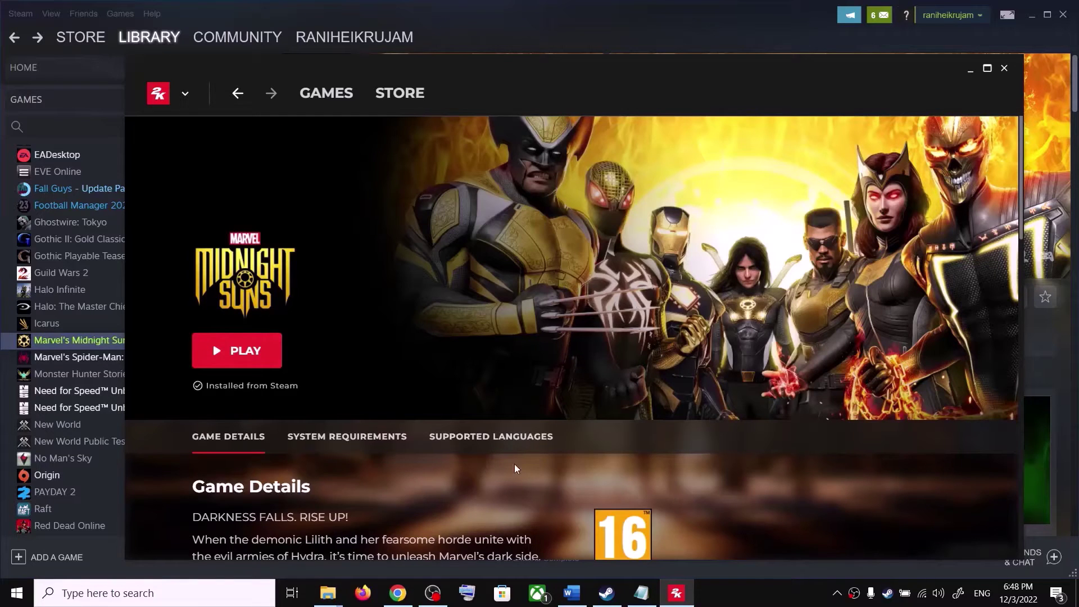
click(1004, 69)
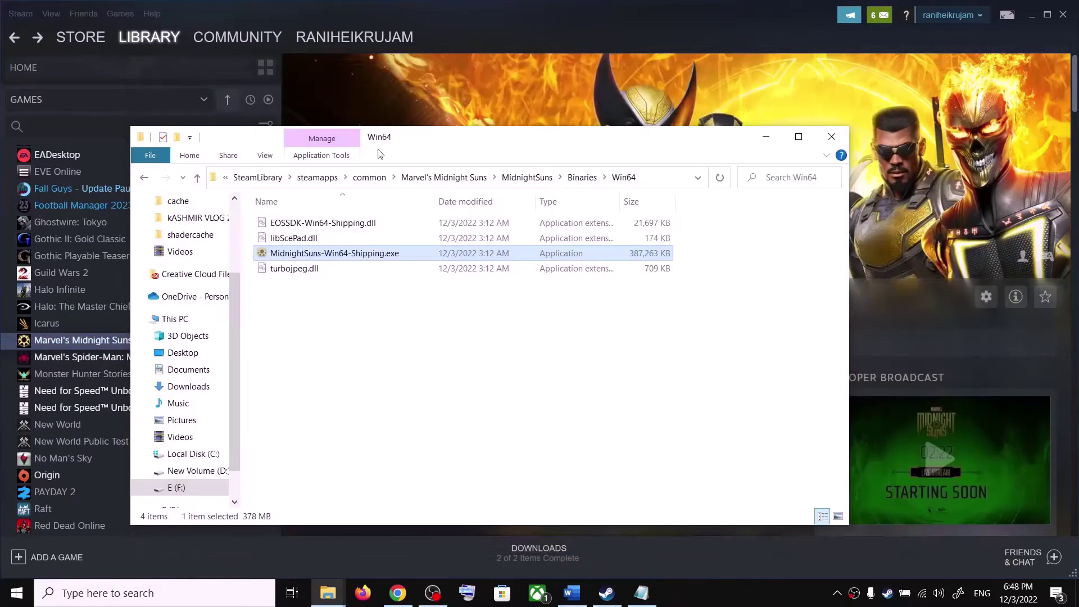
Go back up to the Marvel's Midnight Suns folder, point out MidnightSuns.exe, and minimize the folder window.
click(199, 179)
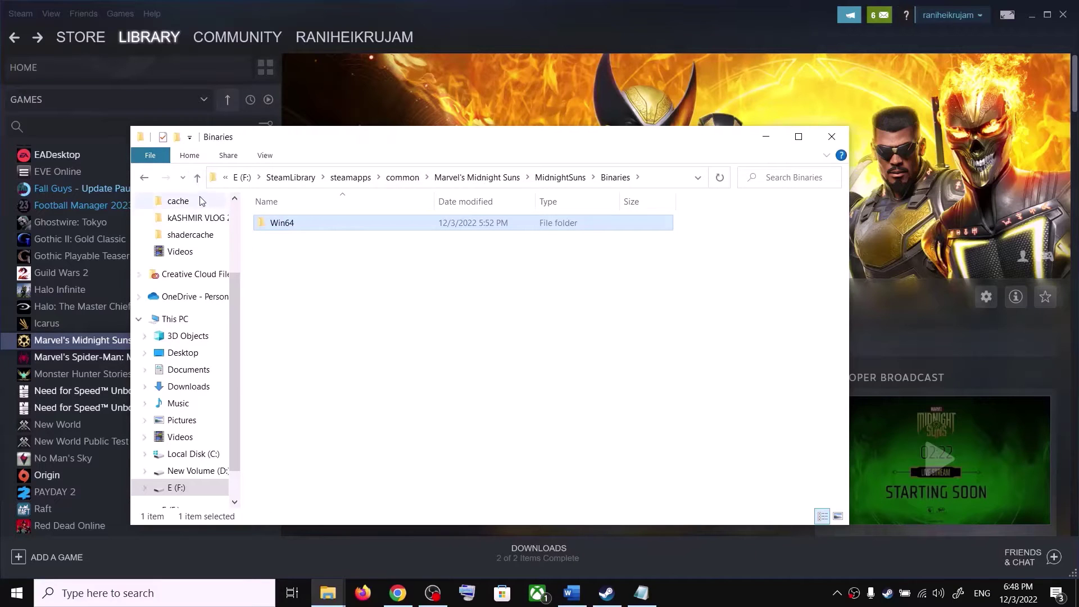
click(198, 179)
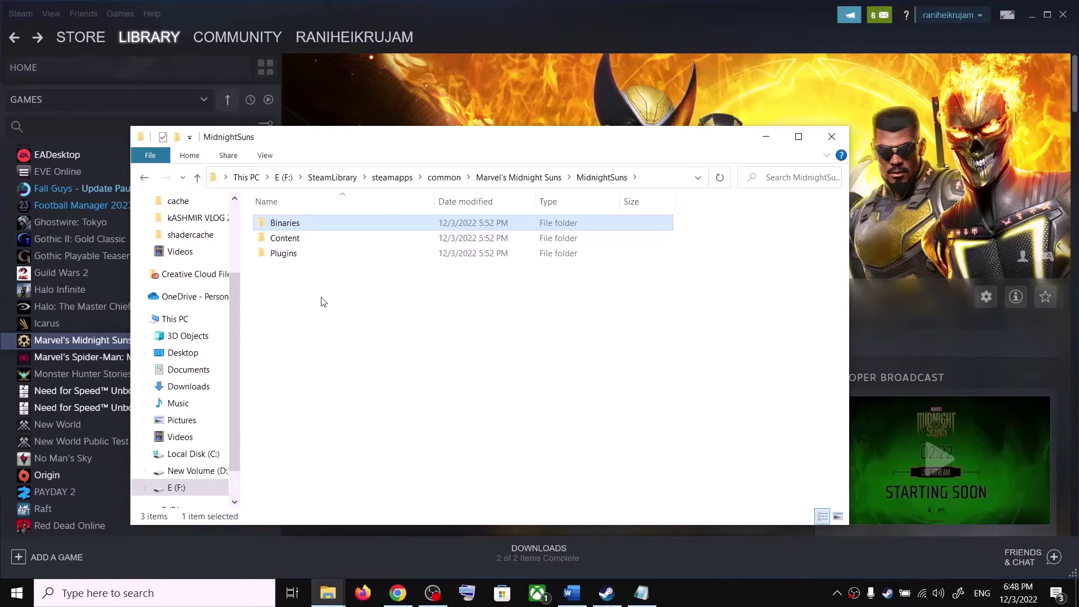
click(197, 177)
click(288, 302)
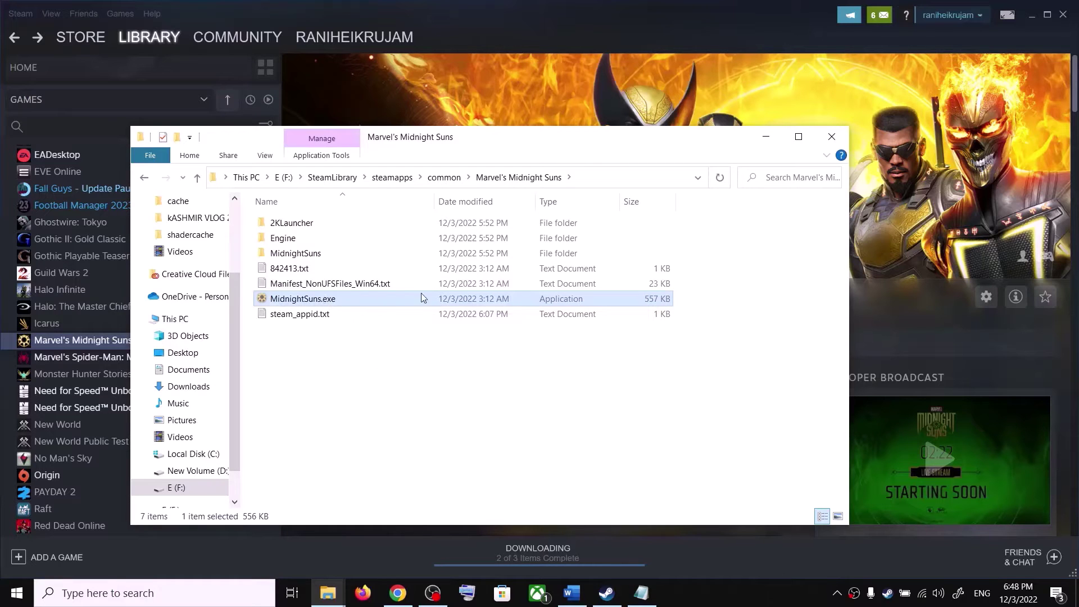
key(F2)
key(Escape)
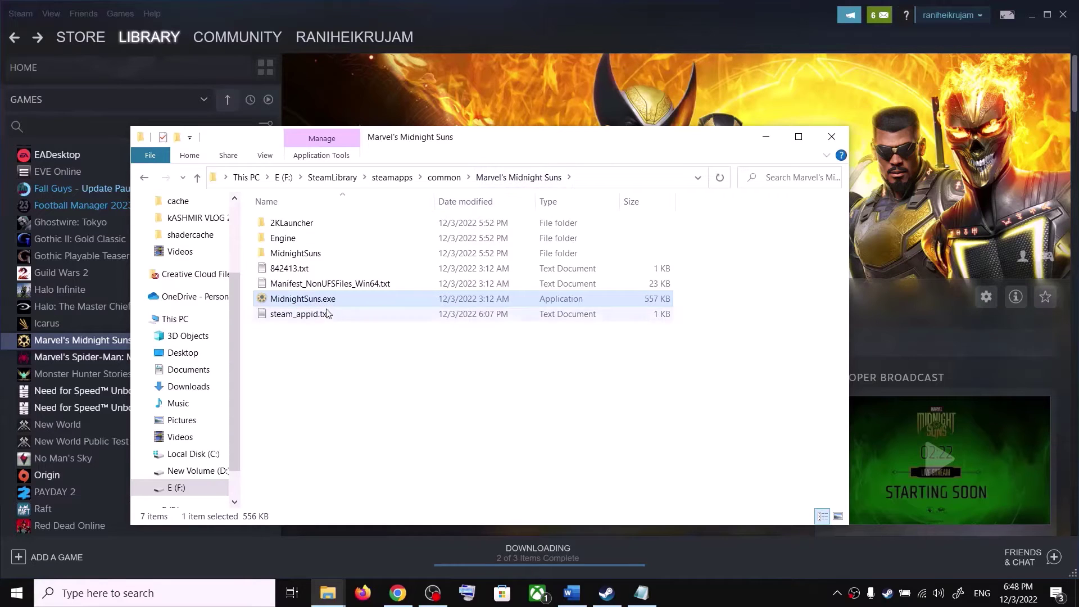
click(766, 139)
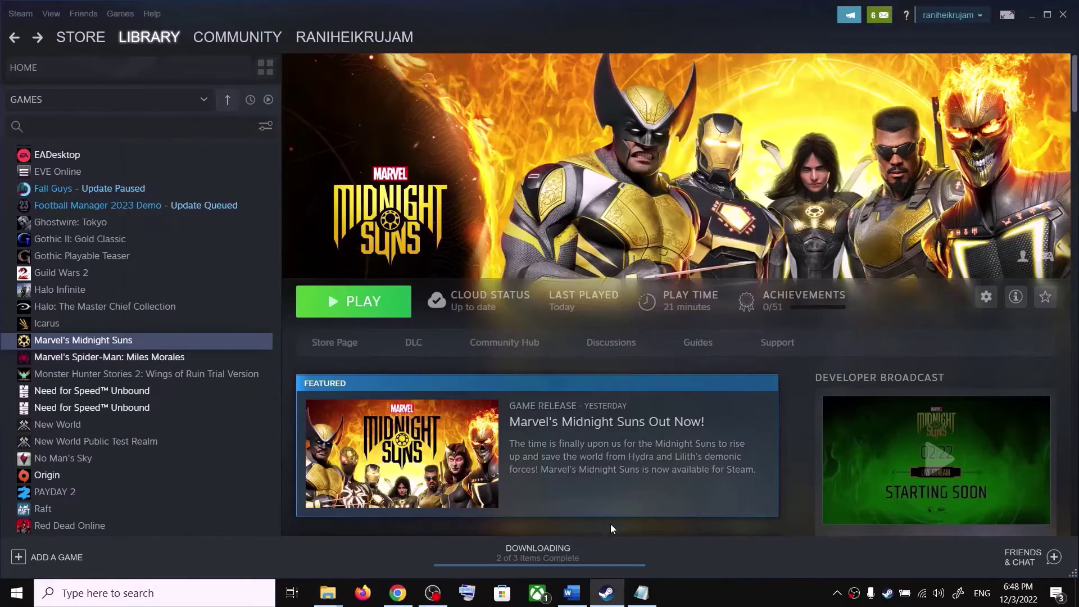
Switch to the Word document on disabling the 2K launcher and select the complete launch command for the C: drive.
click(581, 599)
key(ctrl+z)
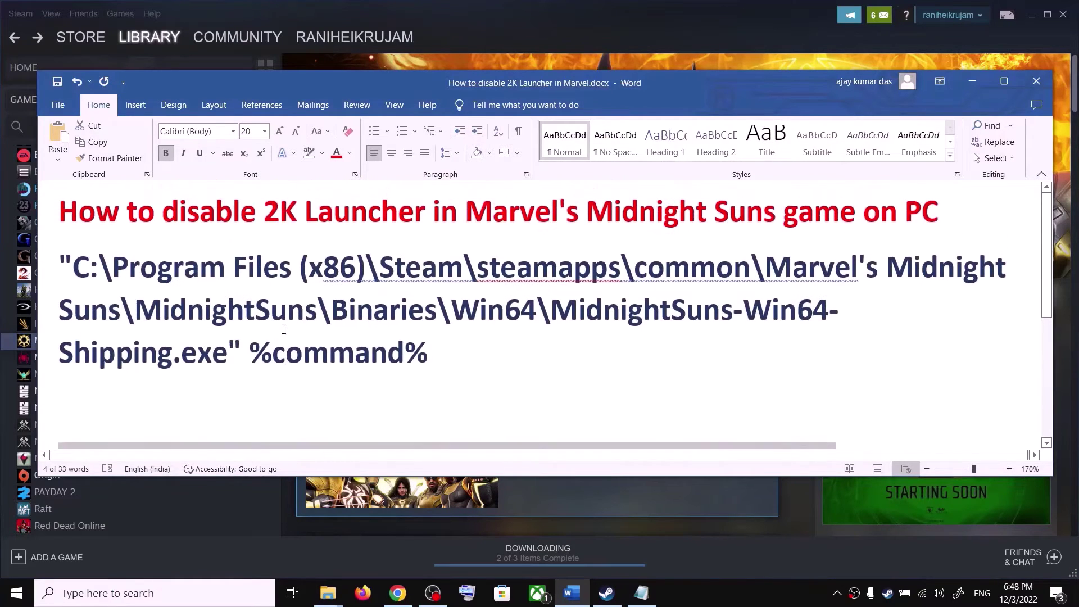
drag(62, 262, 447, 368)
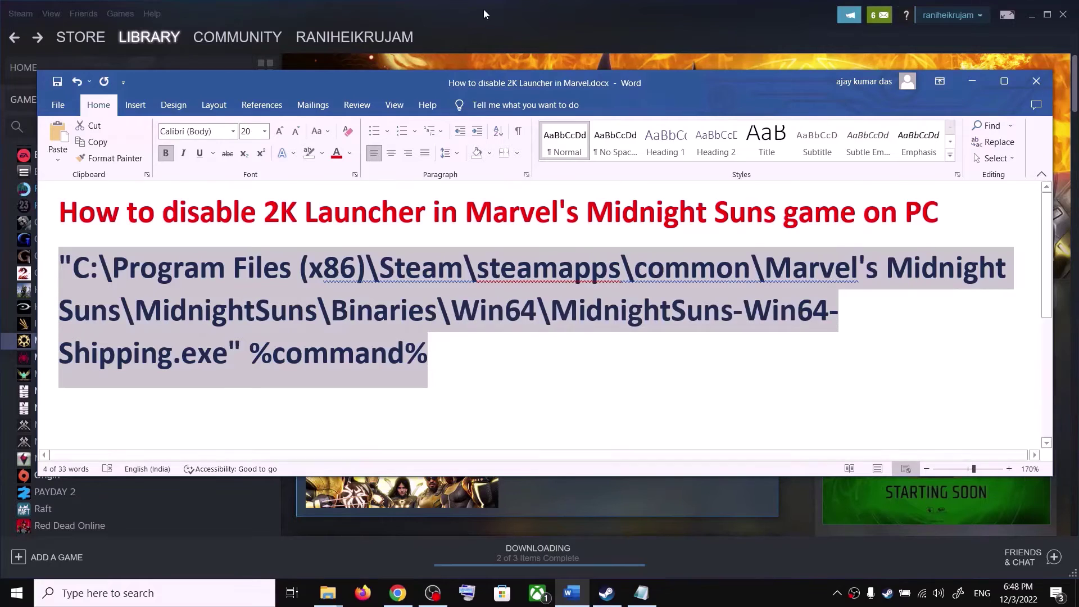
Return to Steam and open the launch options entry in the properties of Marvel's Midnight Suns.
click(483, 9)
right_click(131, 345)
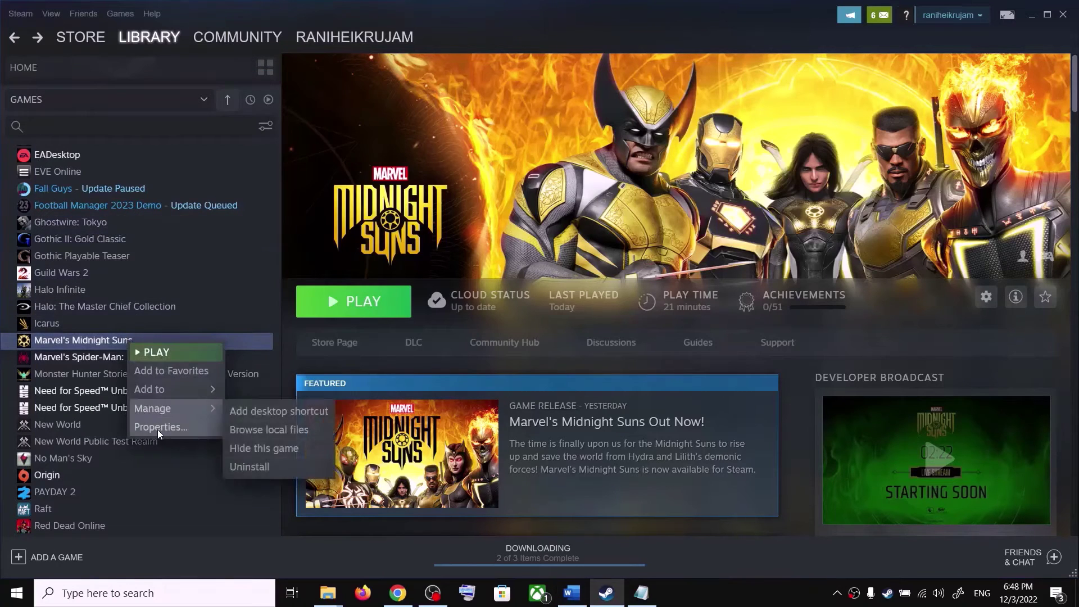
click(157, 430)
click(430, 390)
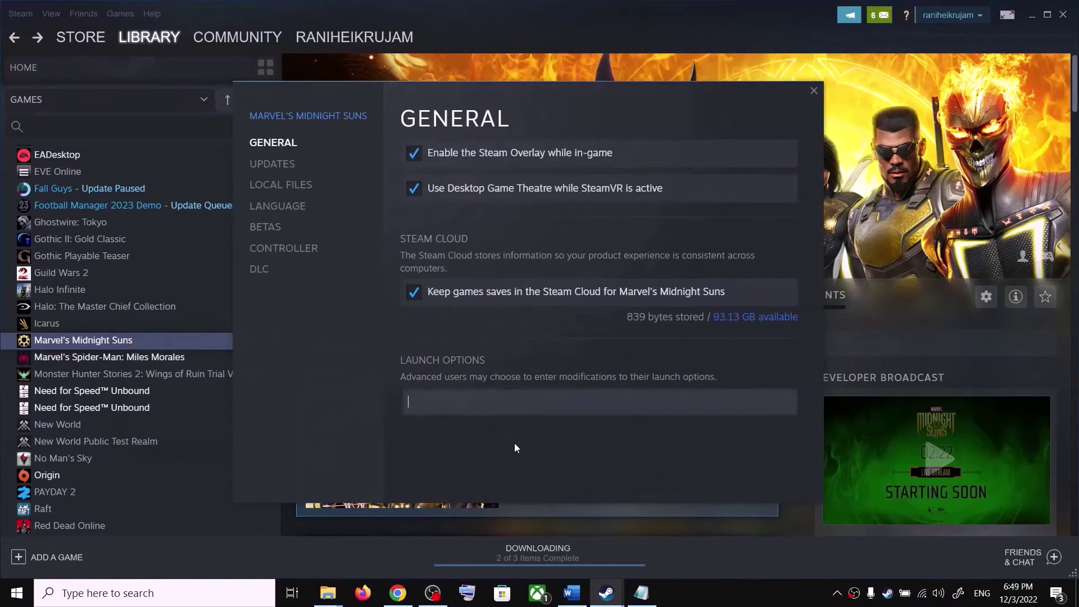
In the Word document, highlight the F drive letter in the SteamLibrary launch command and select the whole command.
click(571, 593)
scroll(270, 315, down, 5)
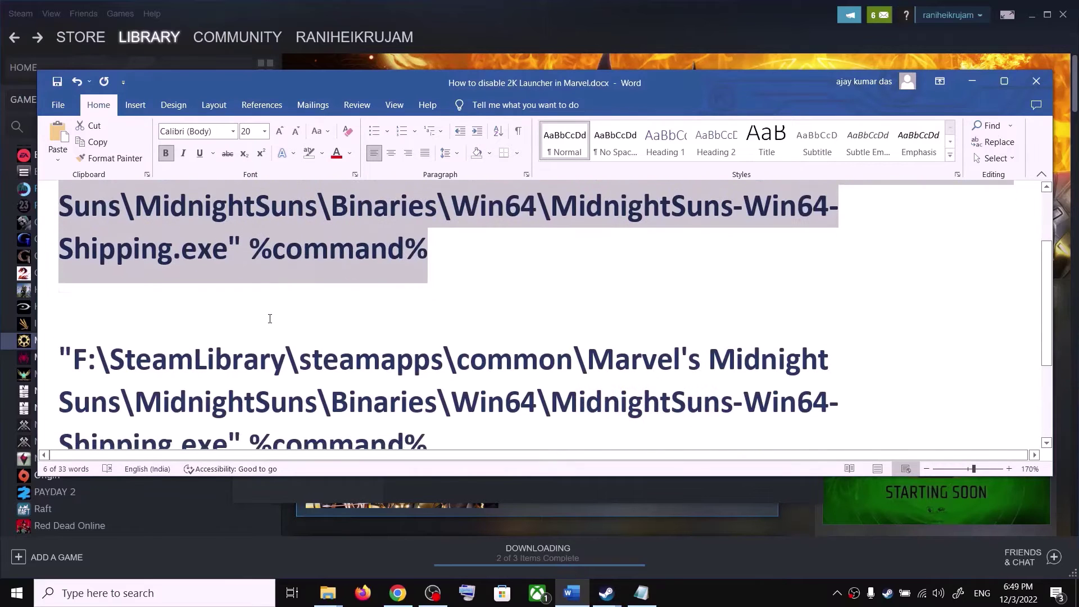
drag(463, 374, 95, 291)
click(74, 291)
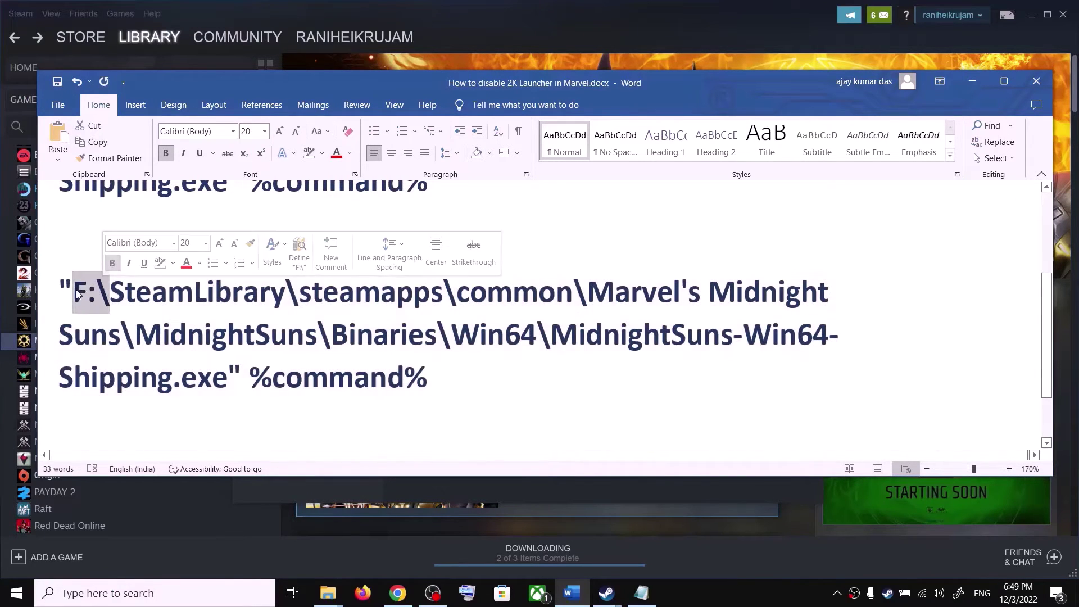
click(82, 289)
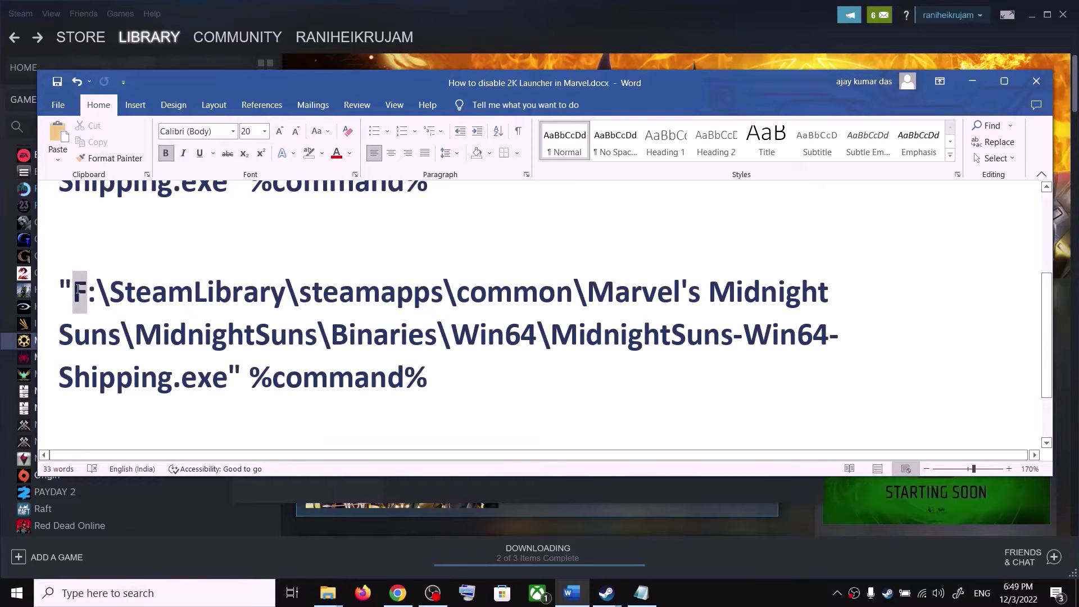
drag(445, 387, 49, 281)
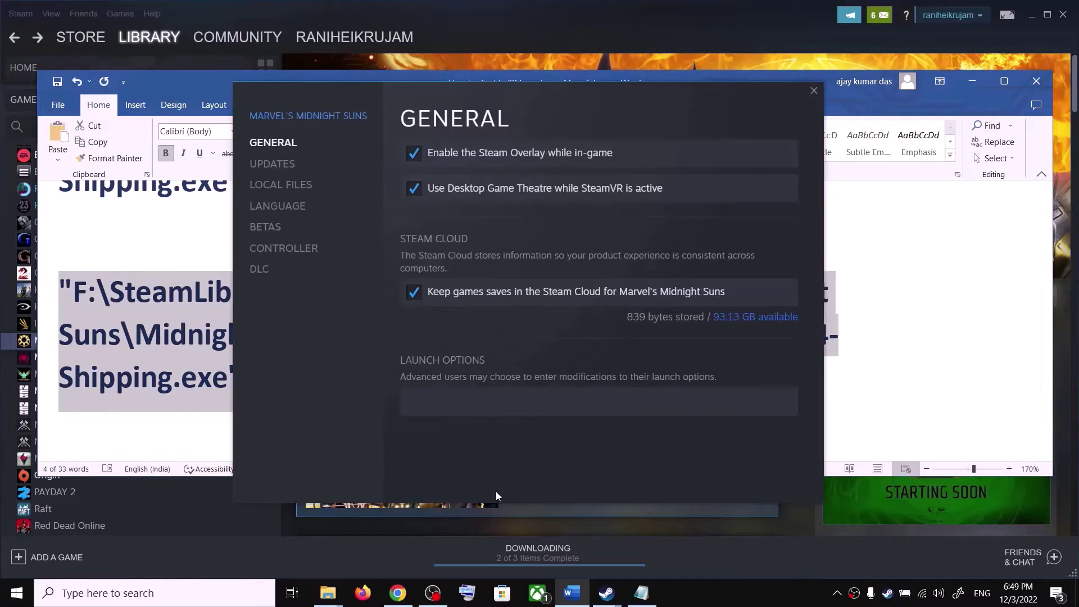
Revisit the launch options field, close the game's properties, and go to Step 1, Skip the 2k launcher, in the stuttering fix document.
click(494, 493)
click(435, 395)
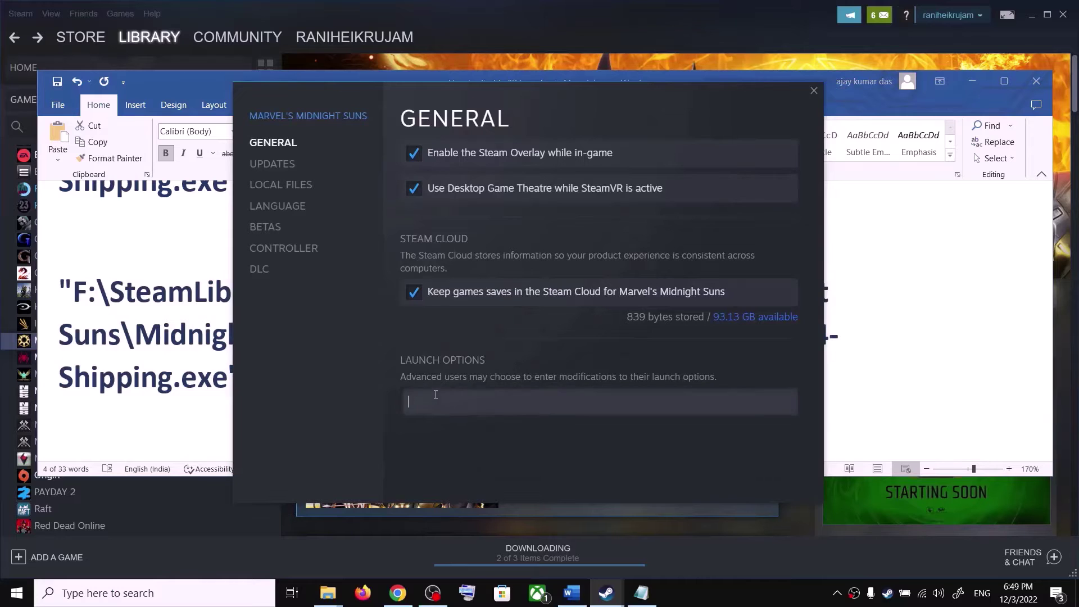
click(814, 92)
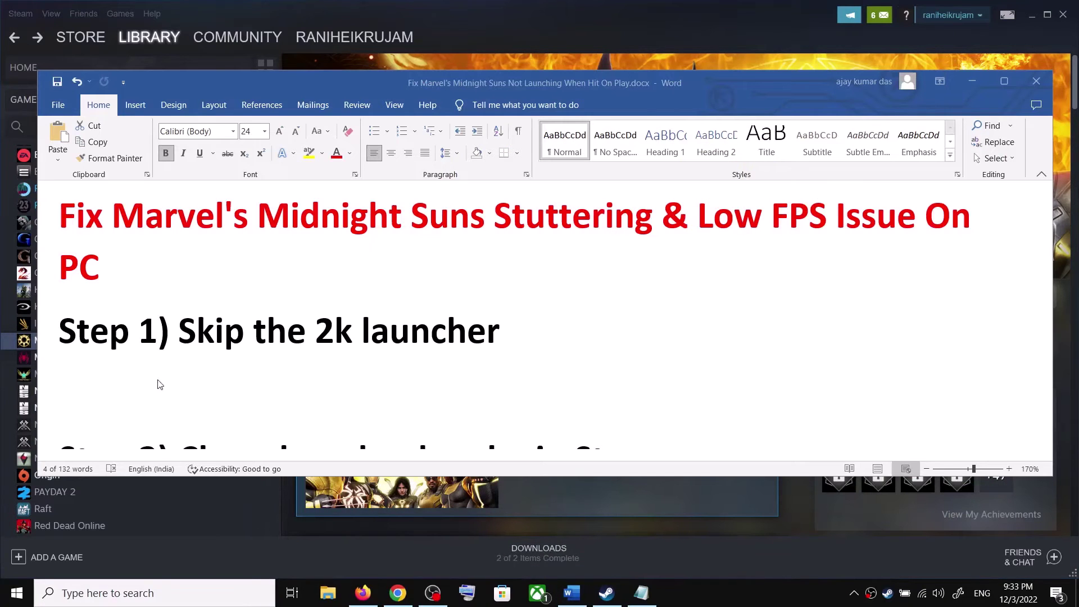
click(189, 345)
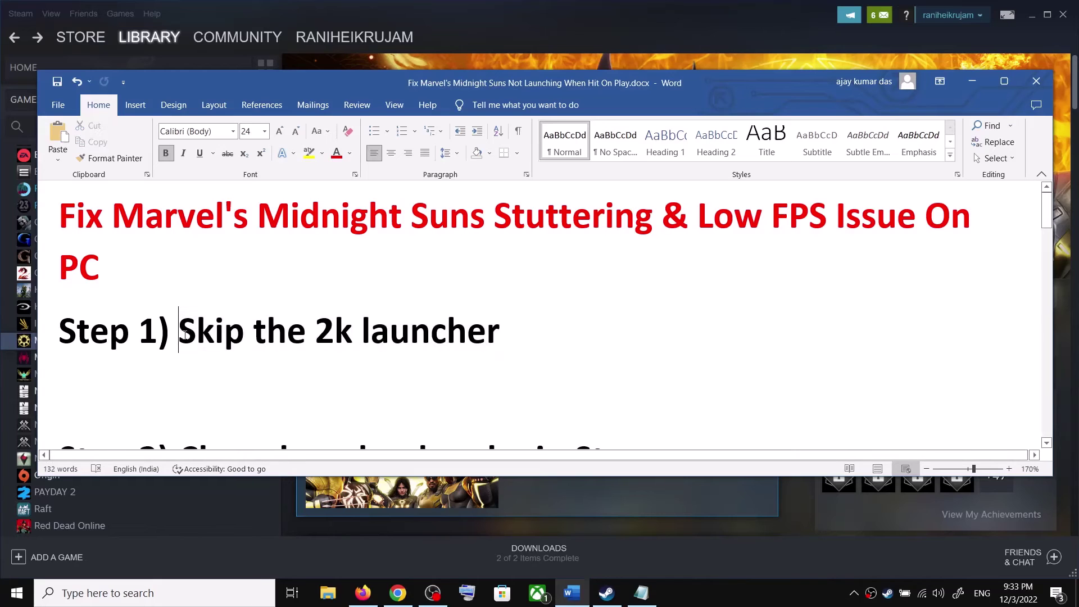
Highlight the Step 1 heading and Step 2, Clear download cache in Steam, in the Word document, and return to Steam.
drag(159, 339, 457, 353)
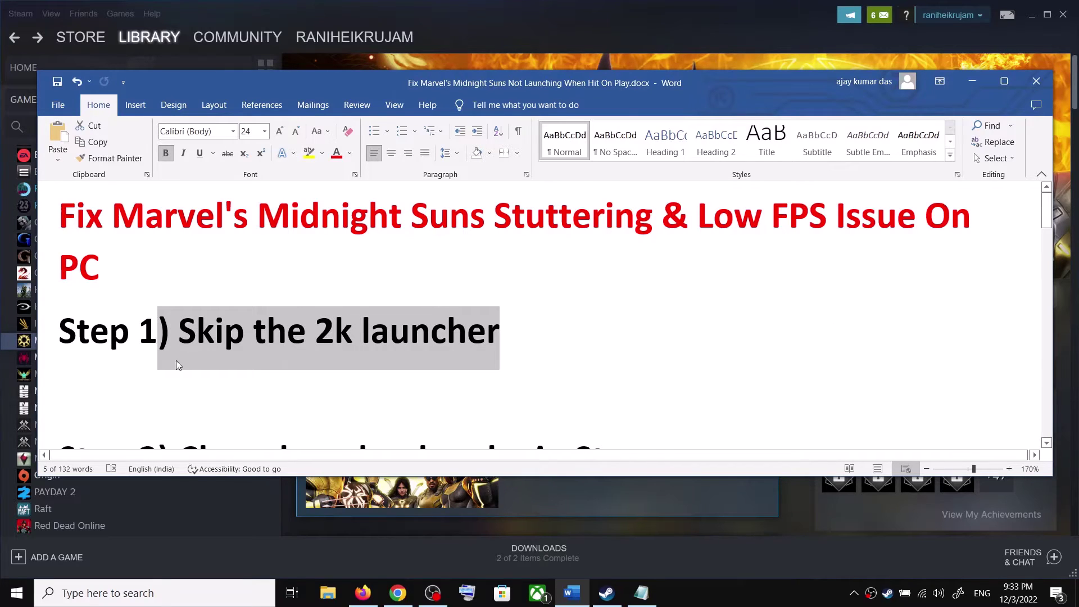
scroll(334, 357, down, 2)
drag(158, 345, 574, 345)
click(973, 82)
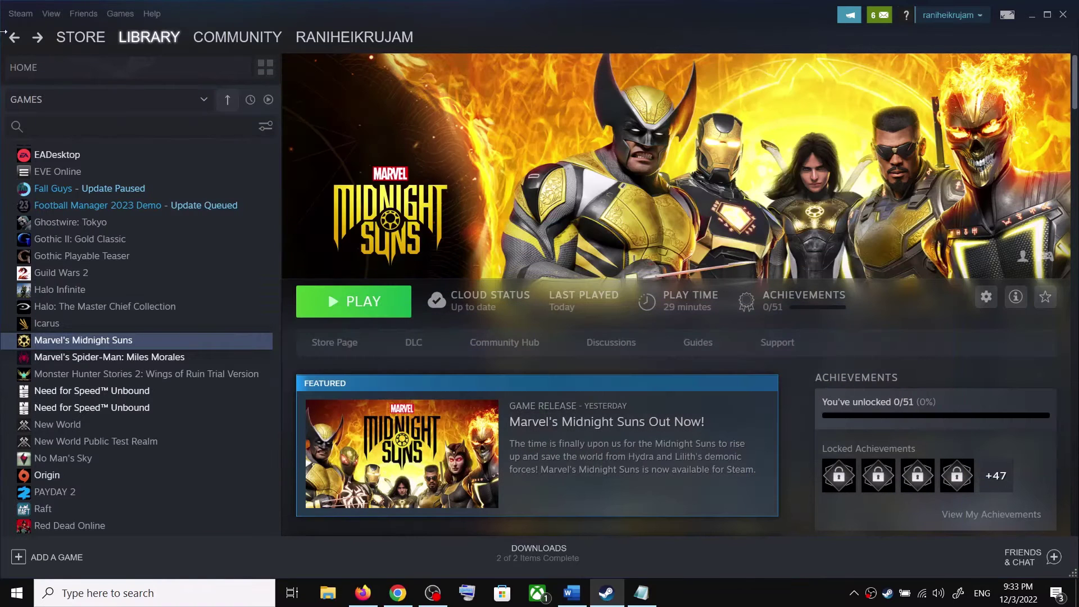
Open Steam's Downloads settings to find the Clear Download Cache option, confirm the settings and cancel the Steam restart.
click(18, 16)
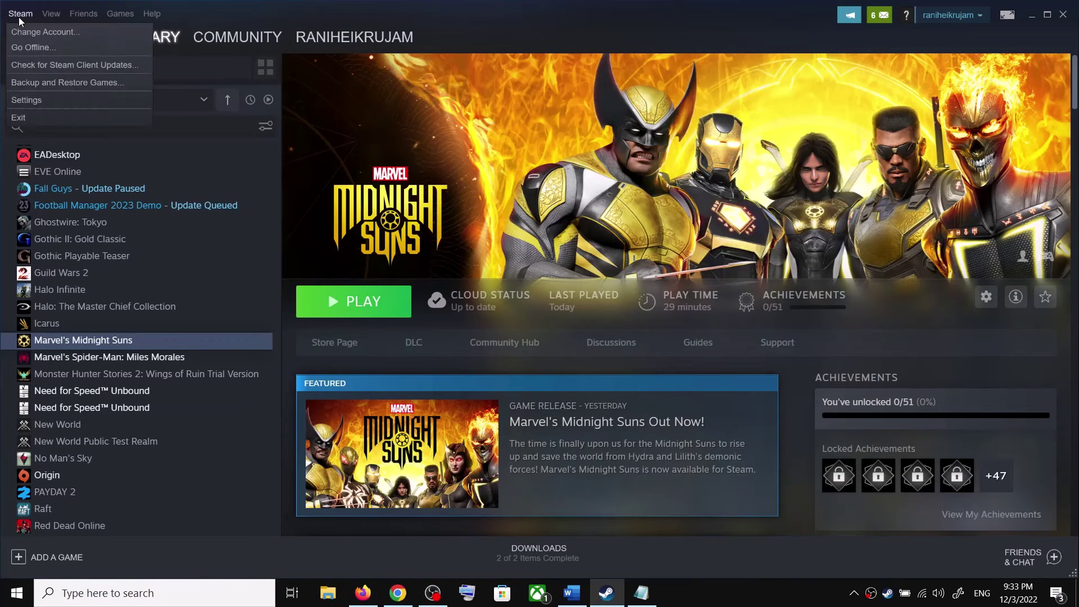
click(15, 103)
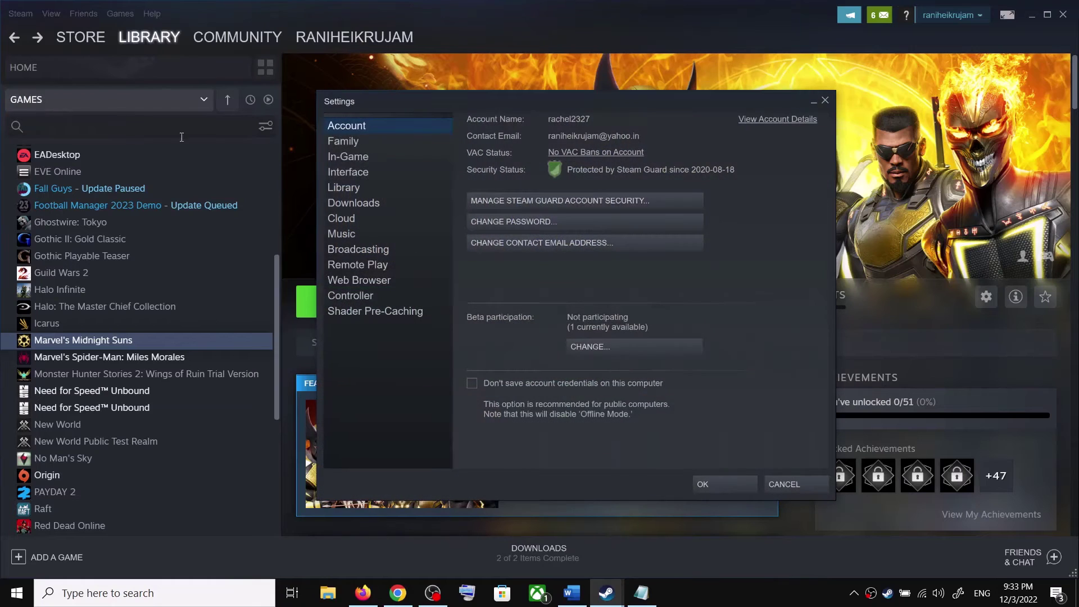
click(354, 207)
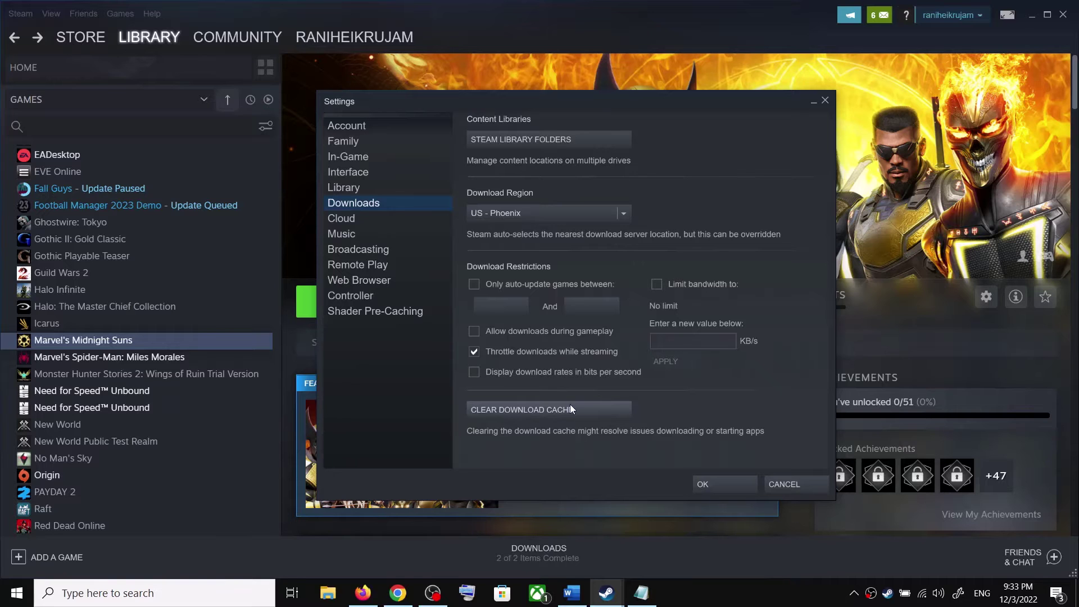
click(730, 488)
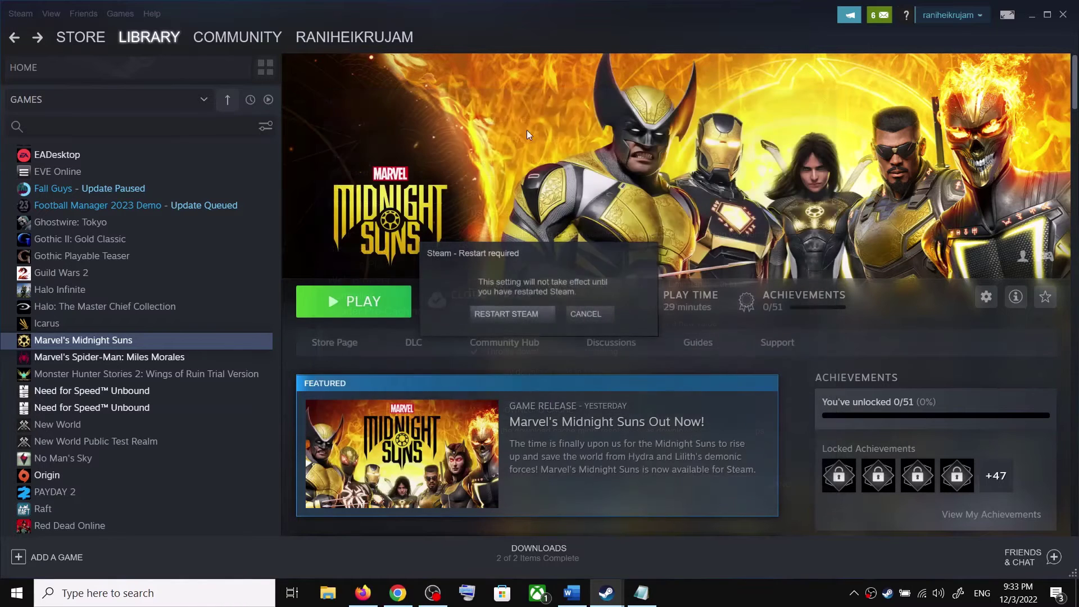
click(581, 319)
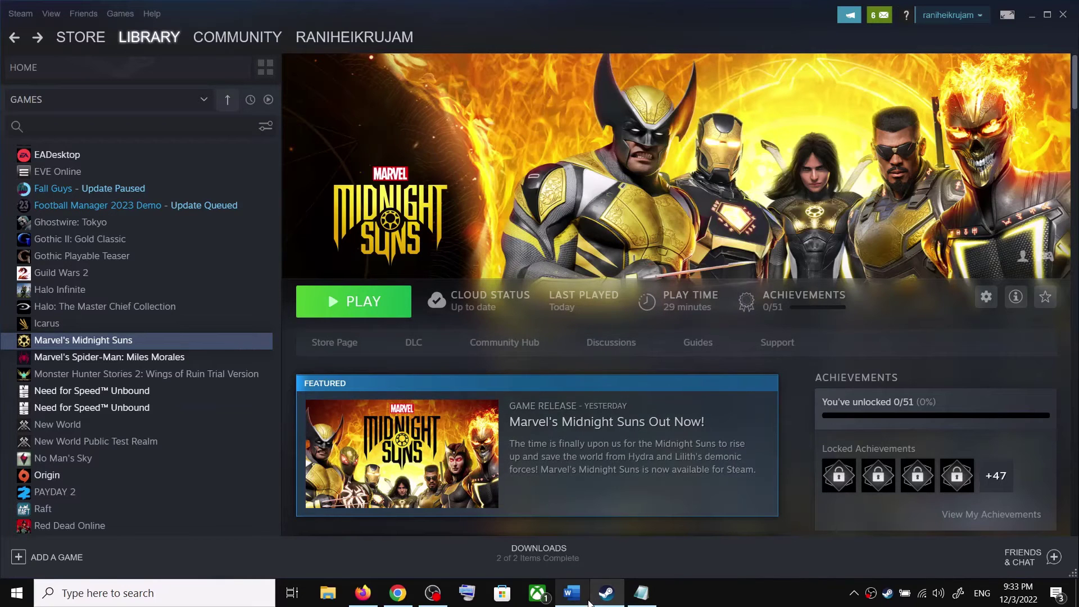
Return to the Word document and highlight Step 2 and Step 3, Turn off Ray Tracing, try DX11 & lower down graphics Settings.
click(572, 593)
click(378, 349)
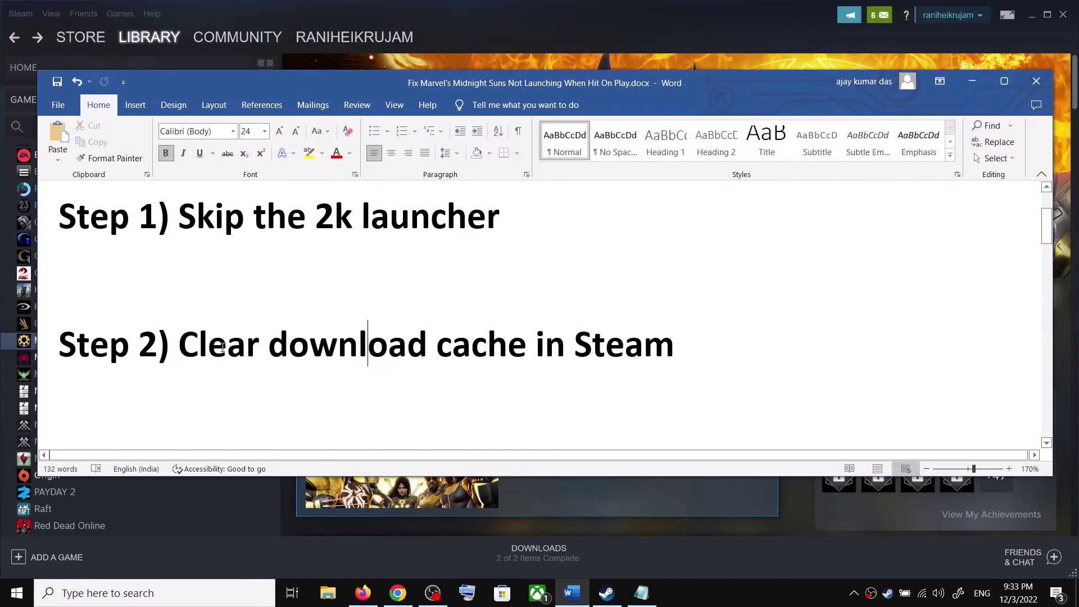
drag(596, 353, 181, 350)
scroll(308, 391, down, 2)
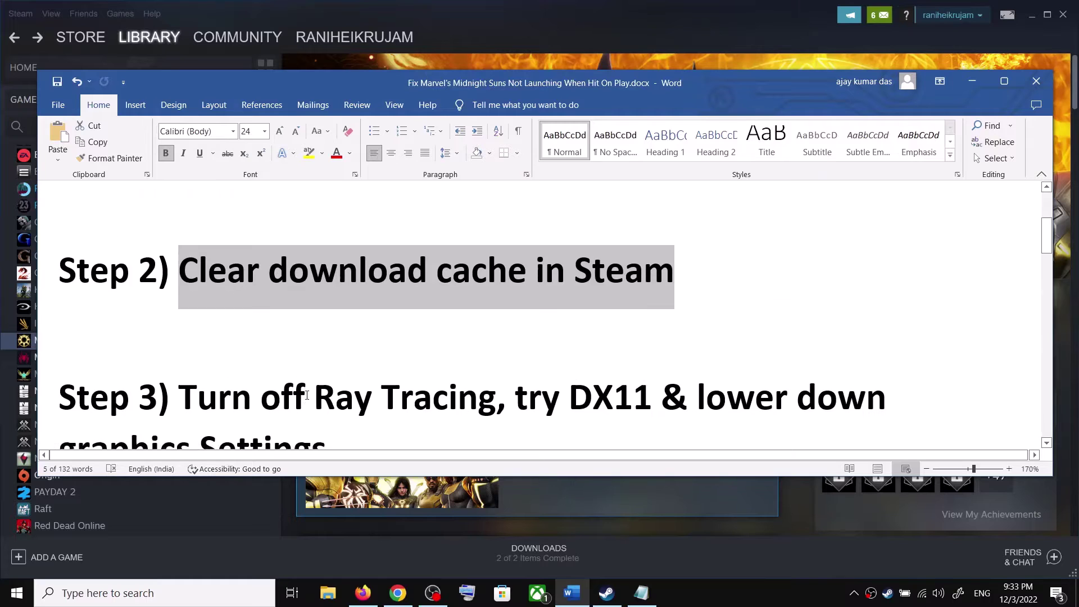
scroll(307, 392, down, 1)
mouse_move(186, 302)
mouse_down()
mouse_move(635, 309)
mouse_move(776, 338)
mouse_up()
click(497, 301)
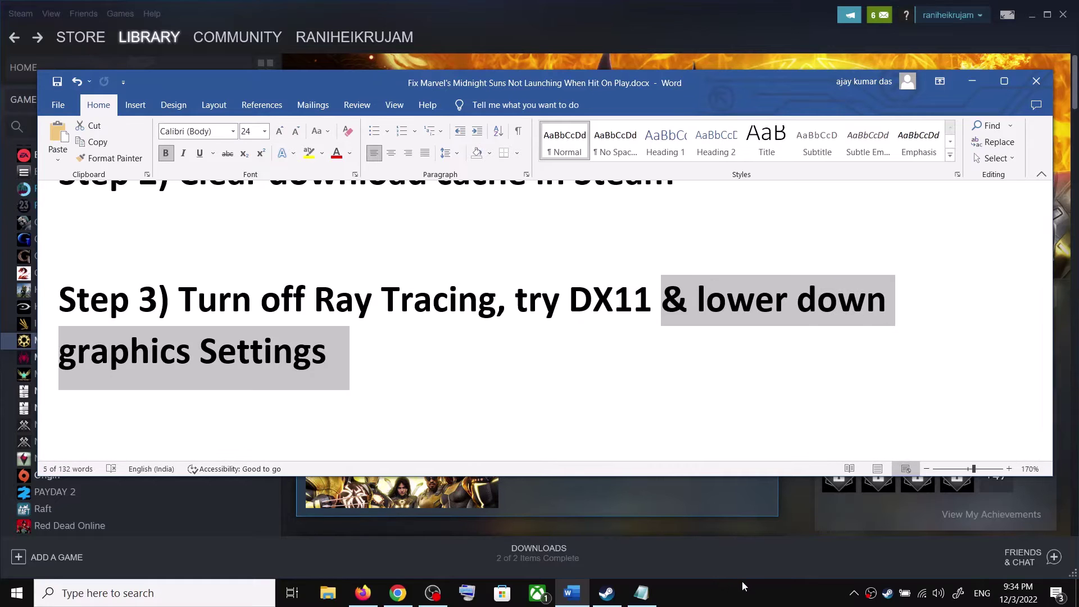
click(463, 340)
click(813, 524)
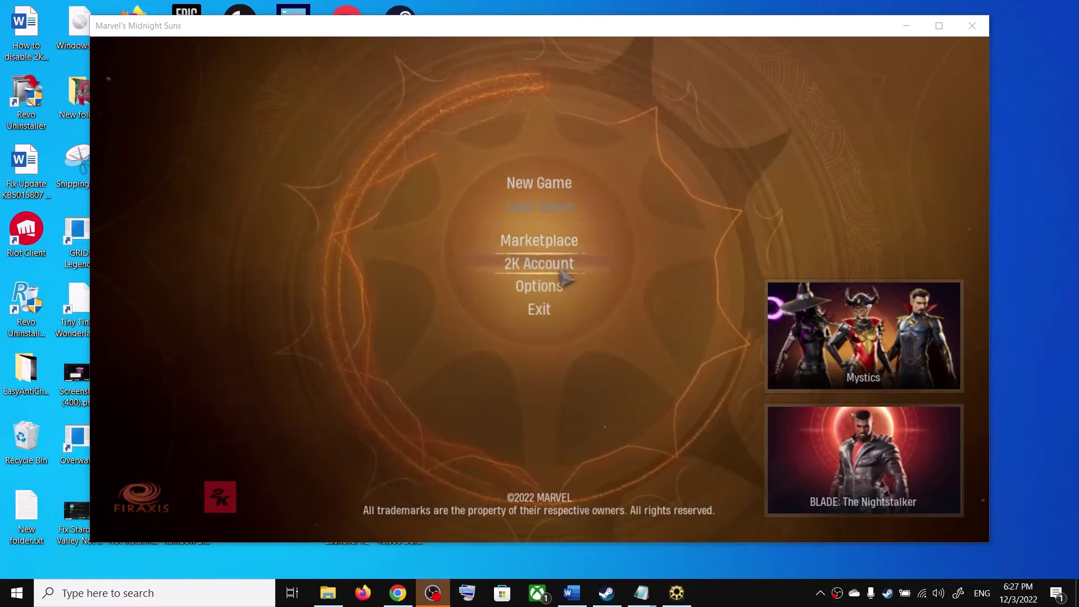
Open the video options of Marvel's Midnight Suns and set the renderer to DirectX 11.
click(564, 293)
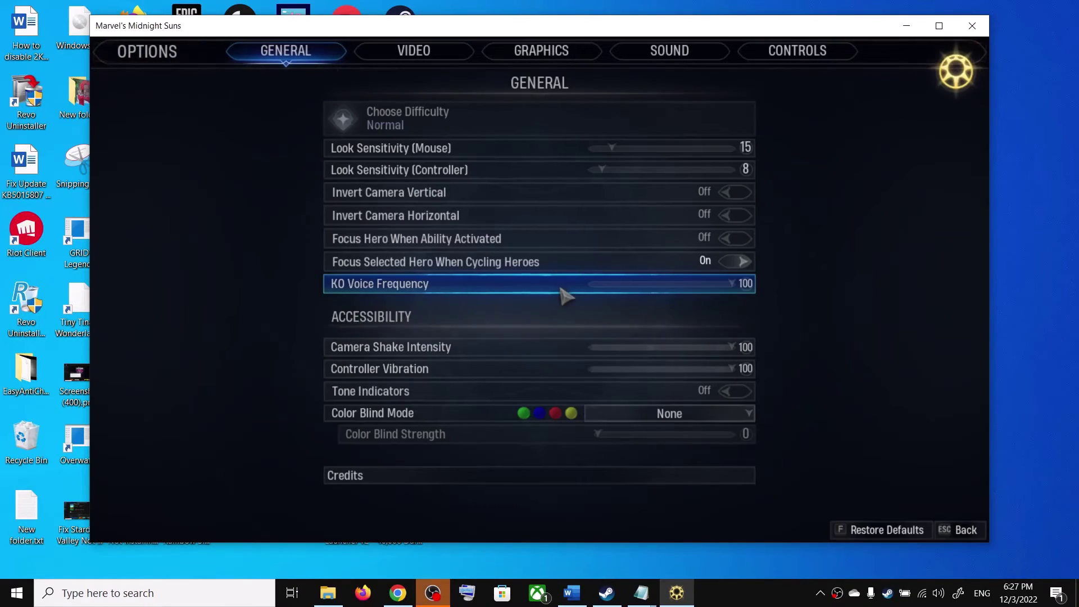
click(413, 56)
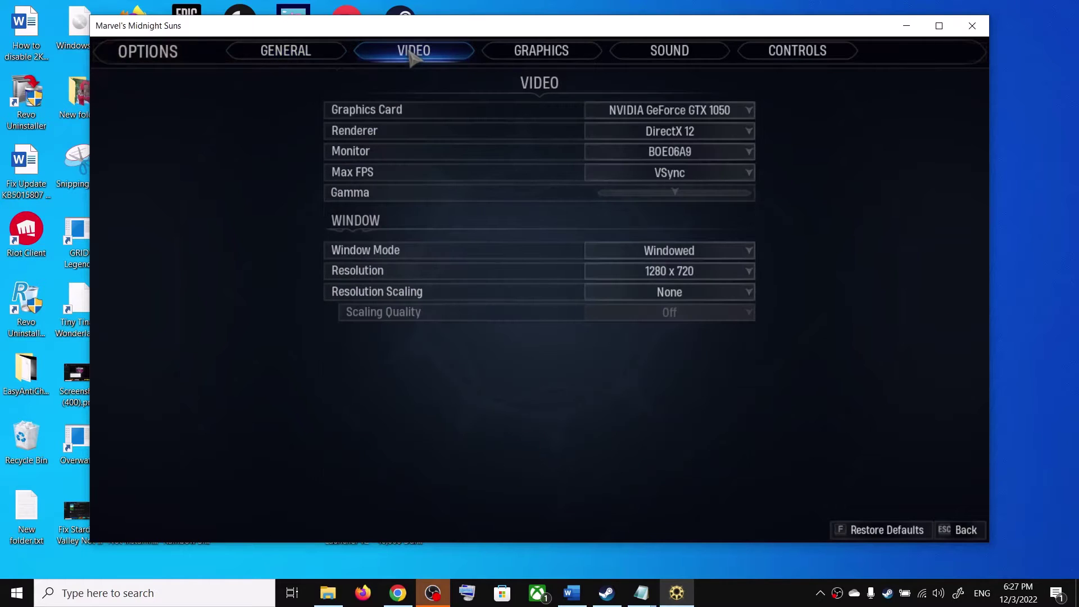
click(705, 129)
click(683, 153)
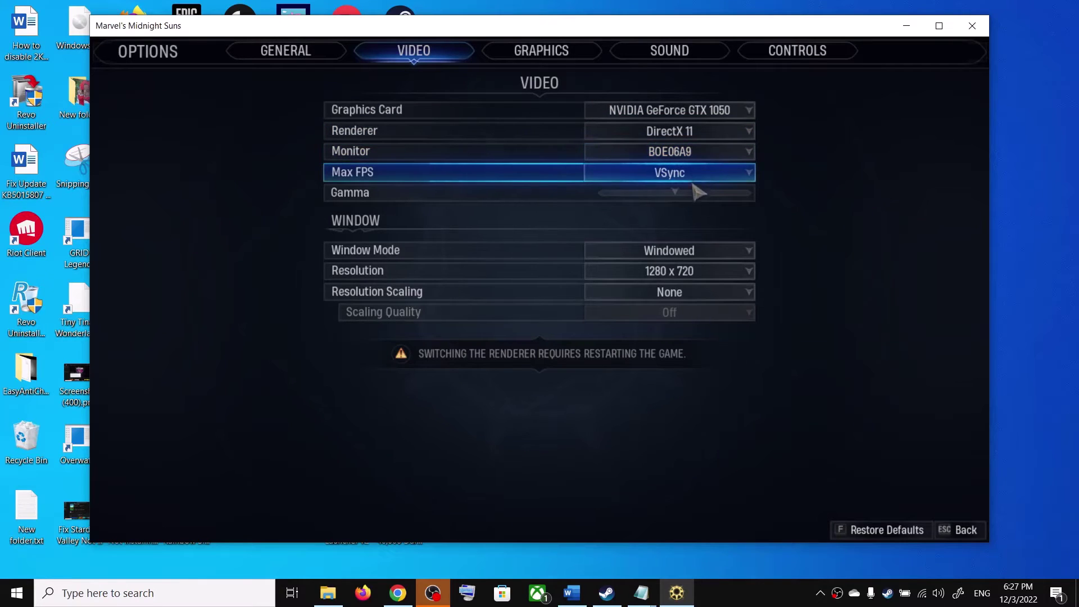
Set the window mode to Windowed and look through the available resolutions without picking one.
click(678, 256)
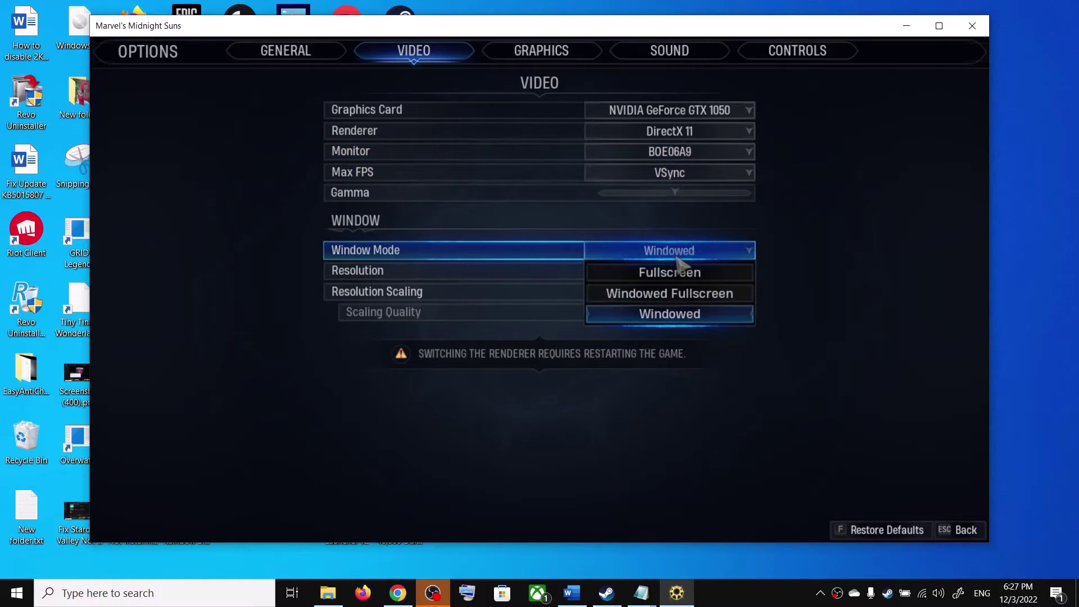
click(667, 313)
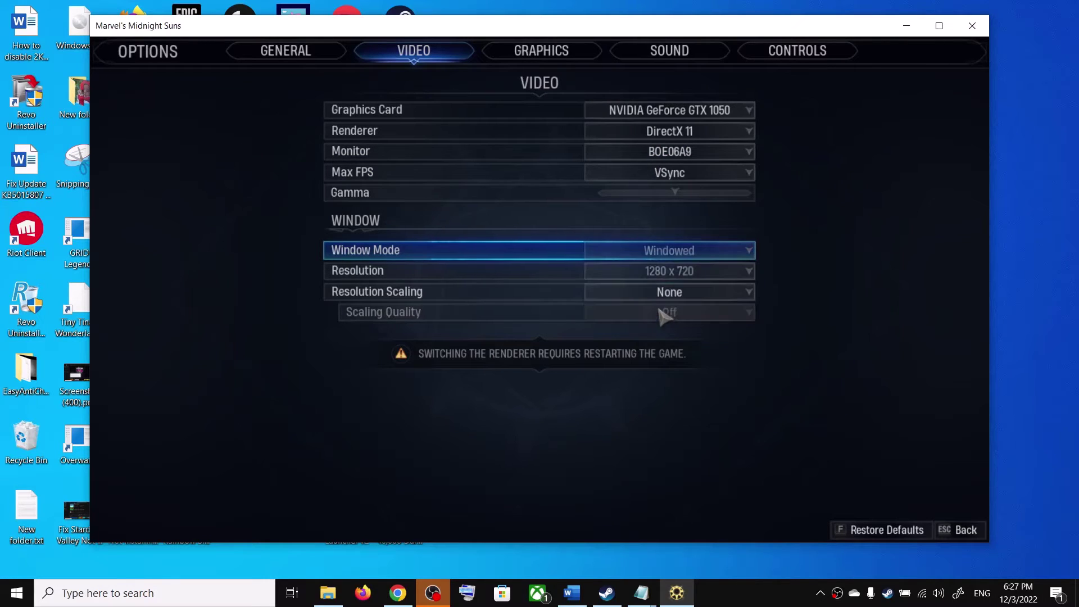
click(652, 272)
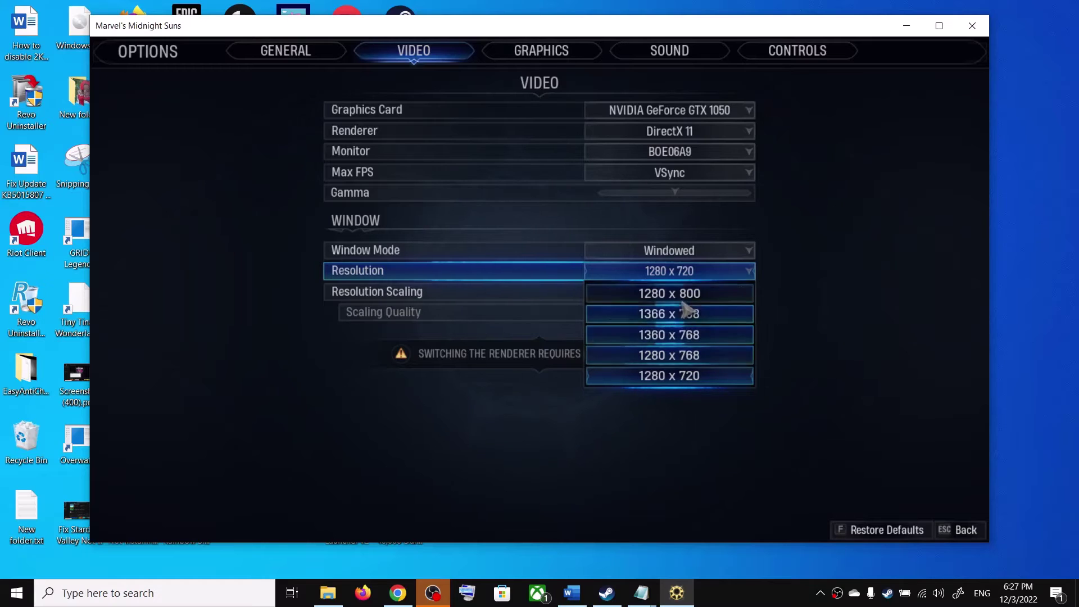
click(767, 282)
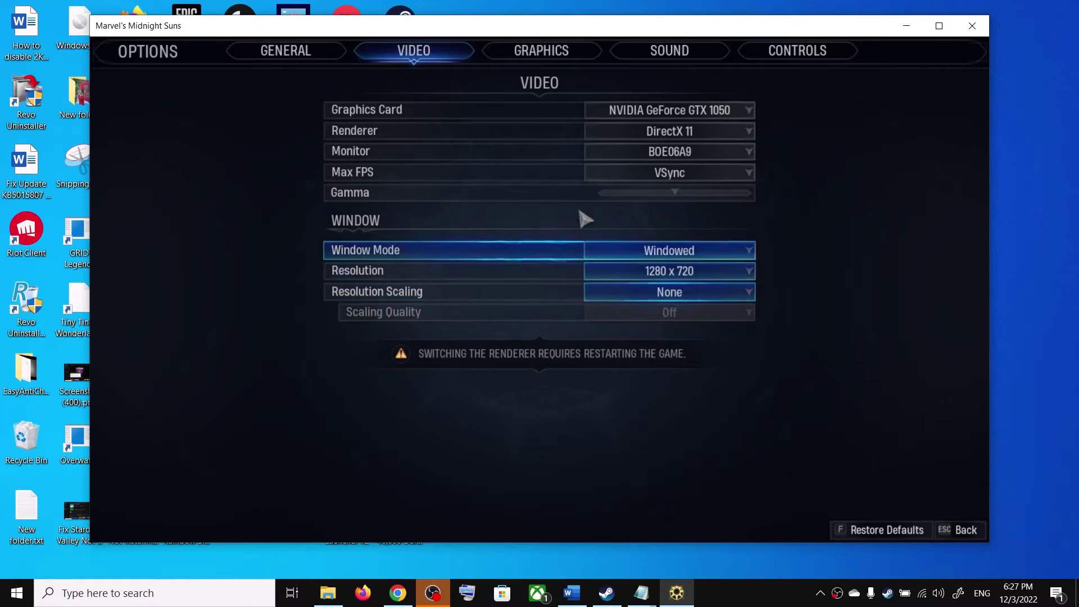
Set the Master Quality in the graphics options to Low and review the texture, post-processing and lighting settings.
click(559, 50)
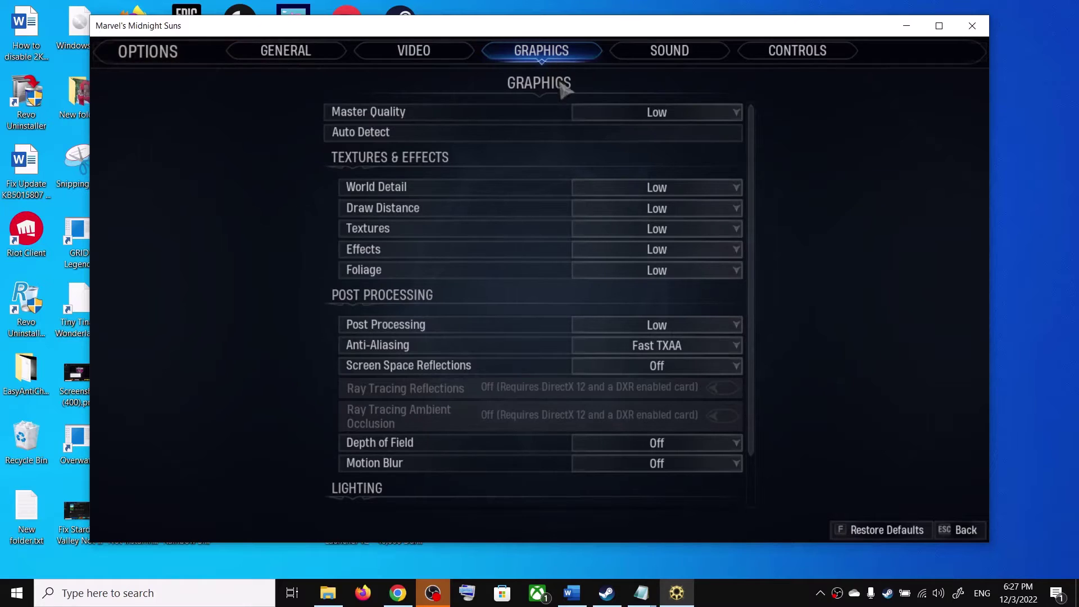
click(663, 114)
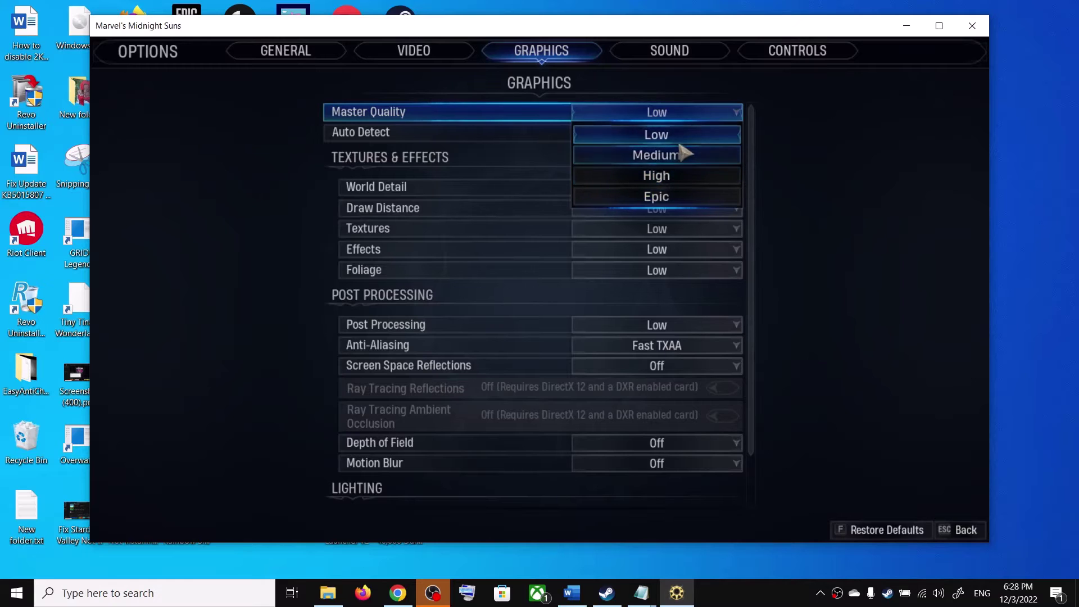
click(657, 139)
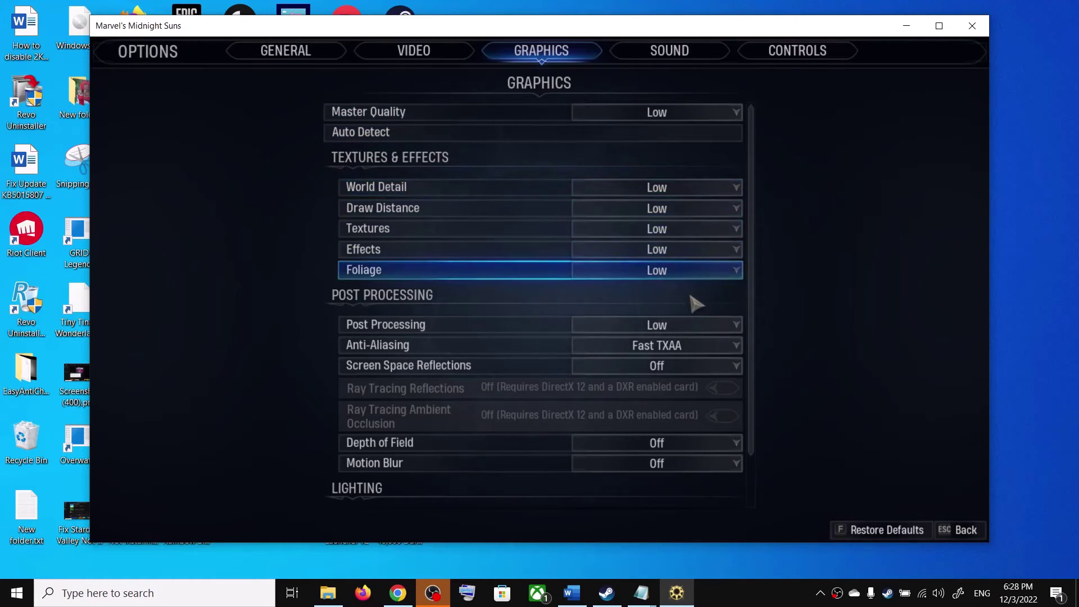
scroll(697, 304, down, 2)
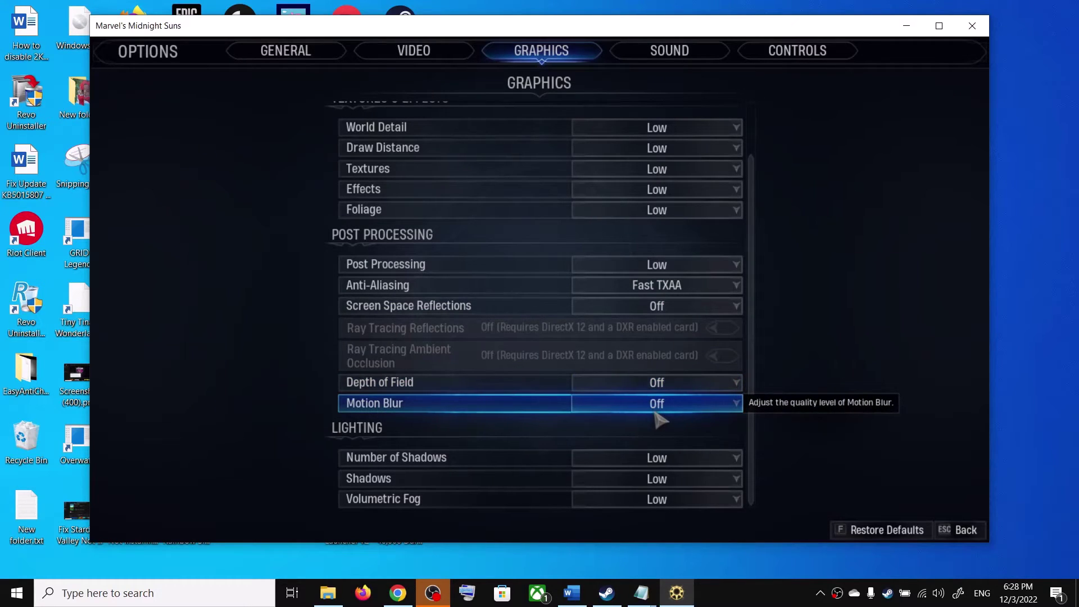
scroll(652, 497, up, 2)
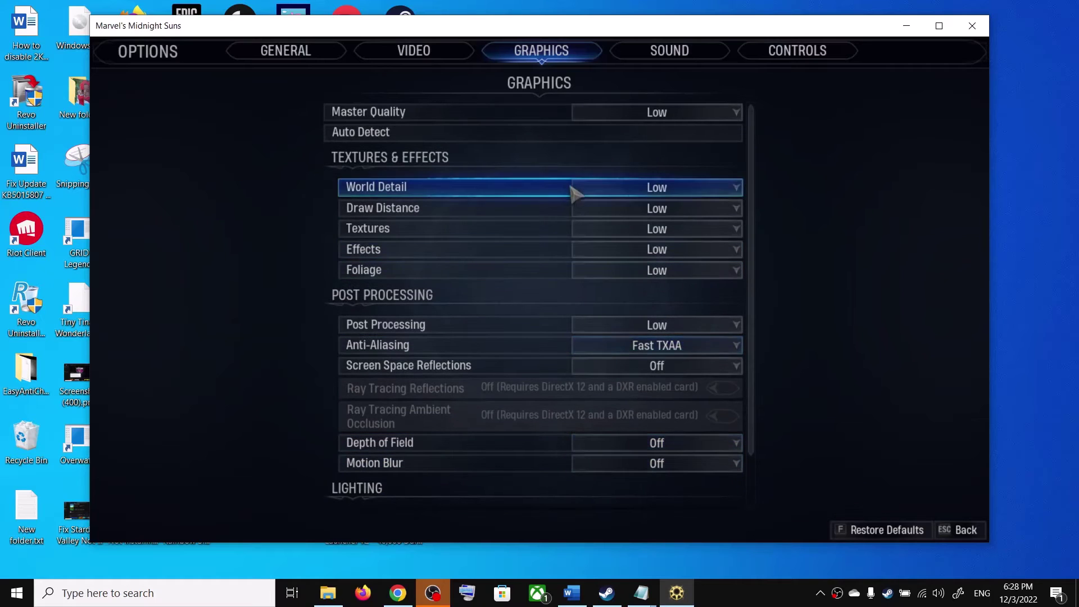
Switch to the Word document and highlight Step 4, Run the game on dedicated graphics card.
click(790, 598)
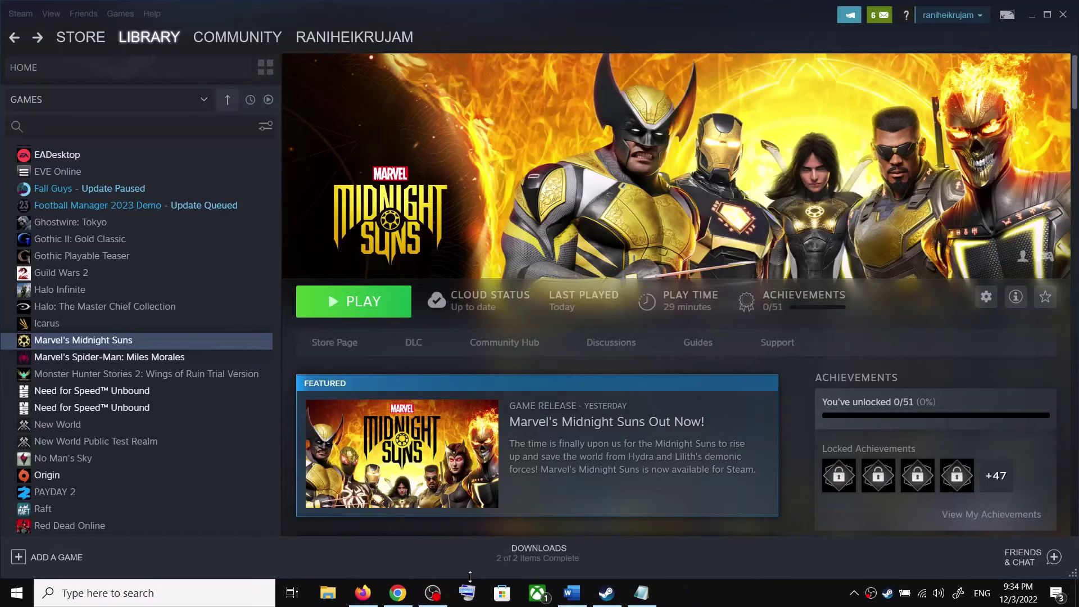
click(572, 593)
scroll(378, 341, down, 3)
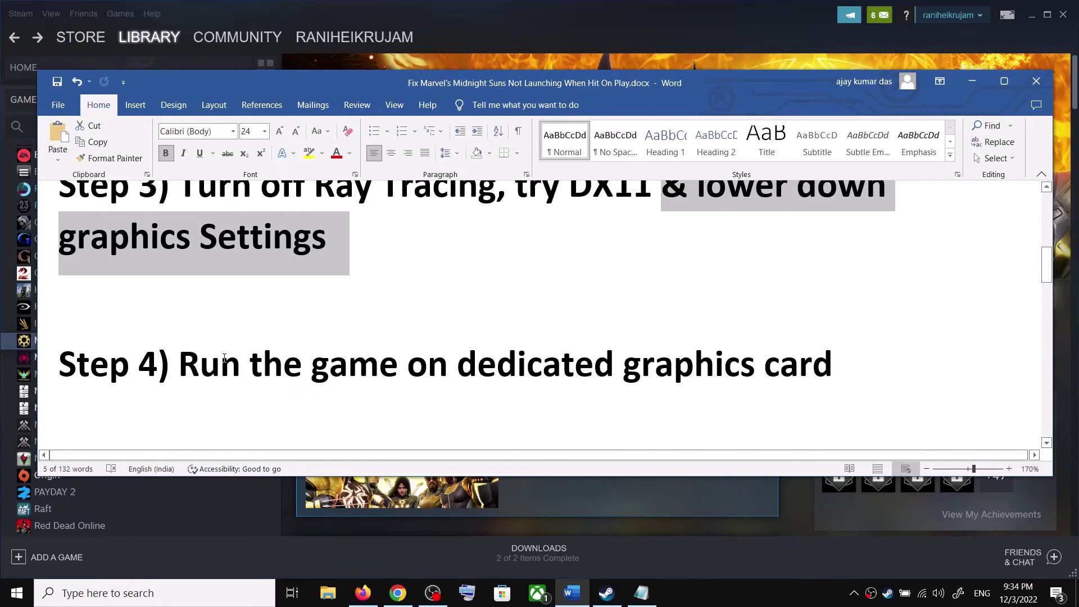
drag(179, 372, 833, 376)
Search Windows for "graphics settings" and open the Graphics settings page.
click(211, 596)
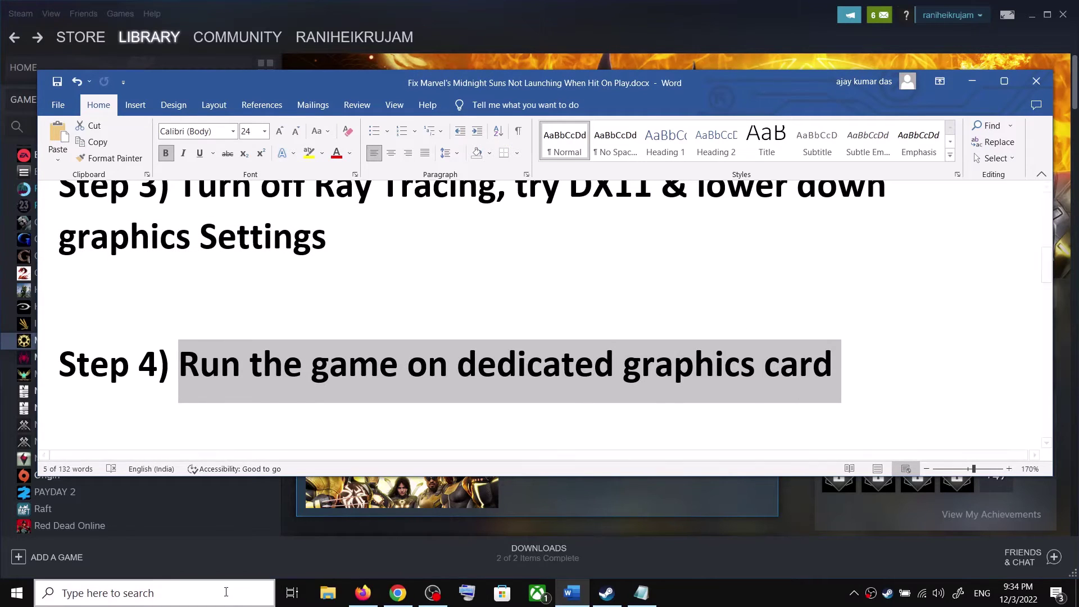
text(ra)
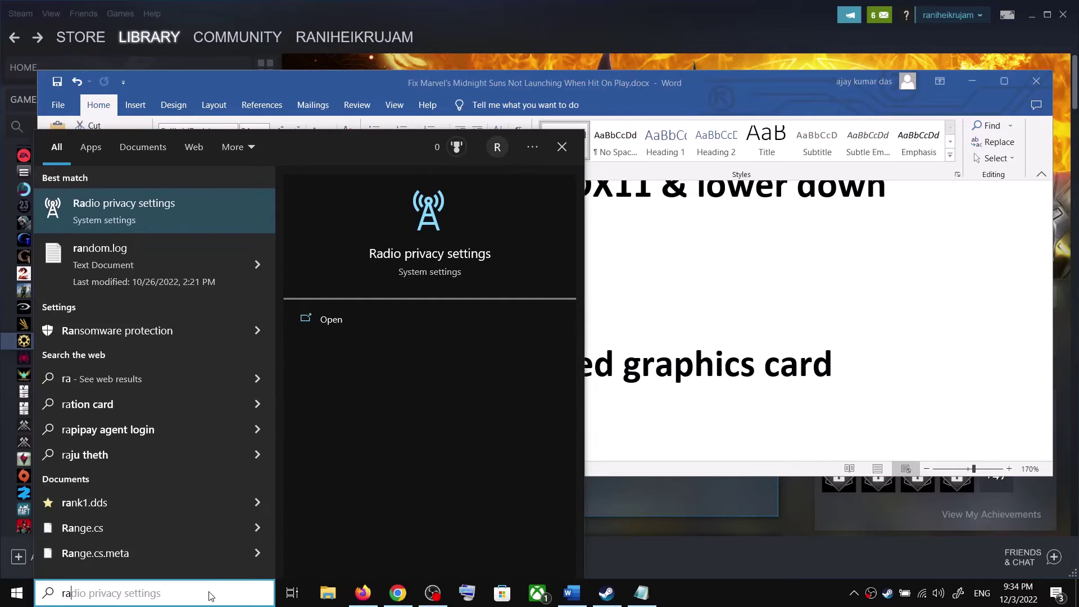
key(ctrl+a)
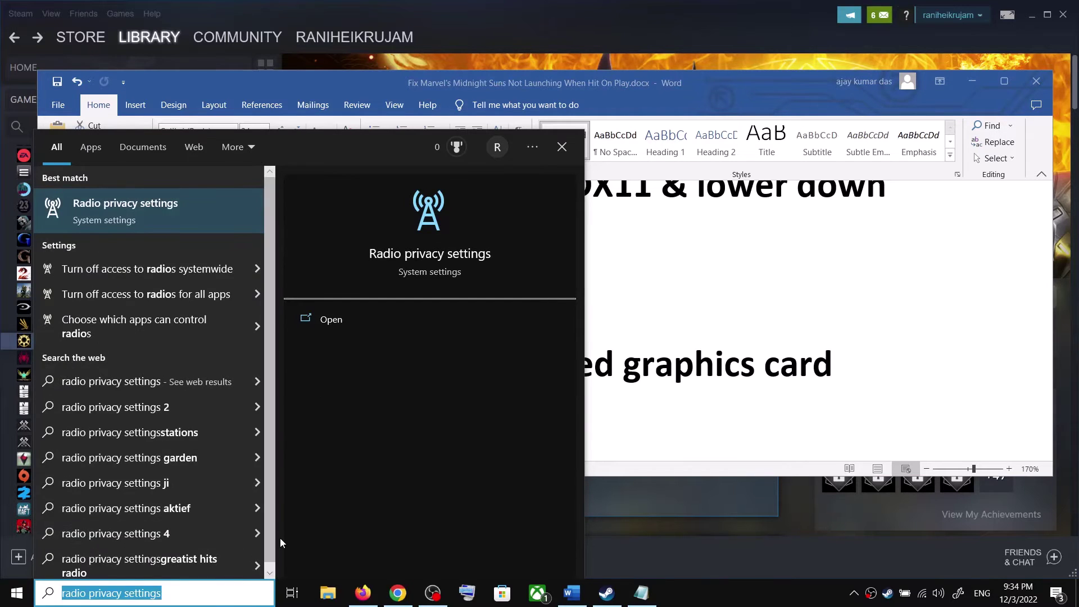
text(gra)
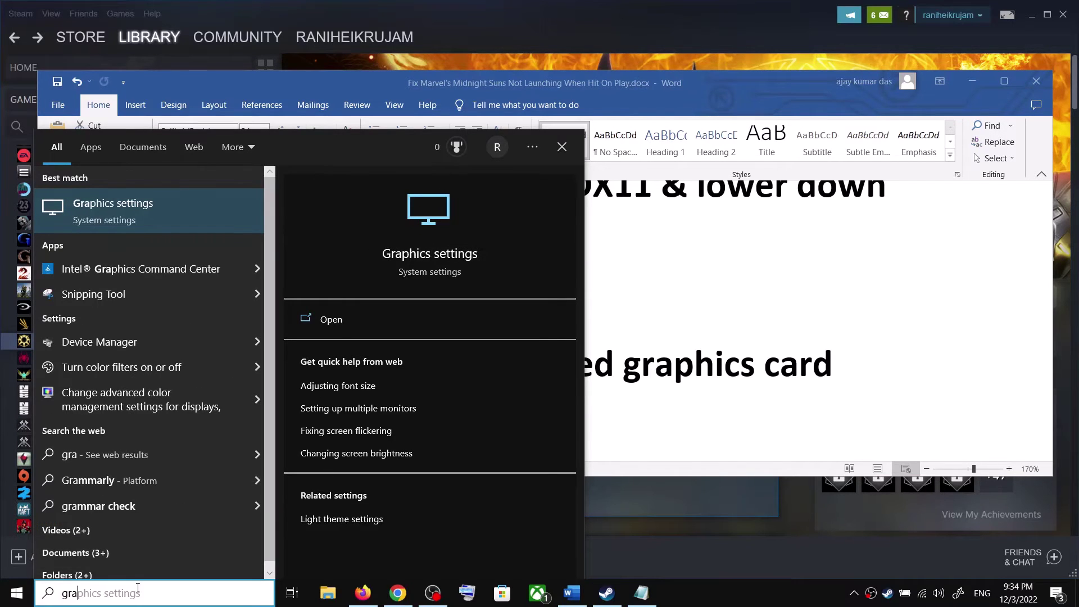
text(phics settings)
click(129, 228)
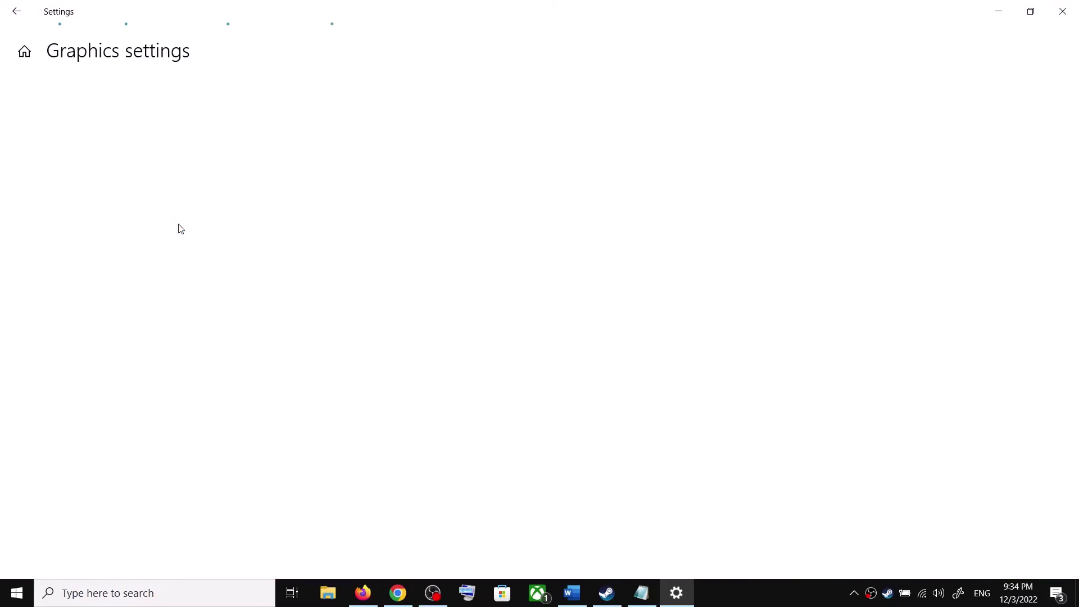
Browse for a desktop app to add and look in C:\Program Files (x86)\Steam\steamapps\common for the game folder.
click(60, 333)
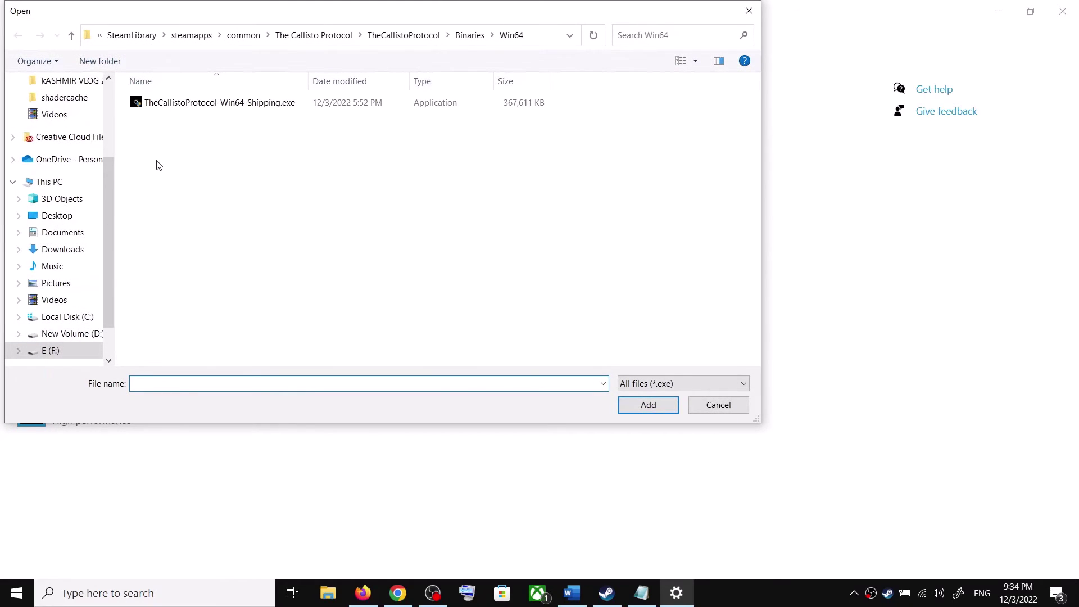
click(49, 182)
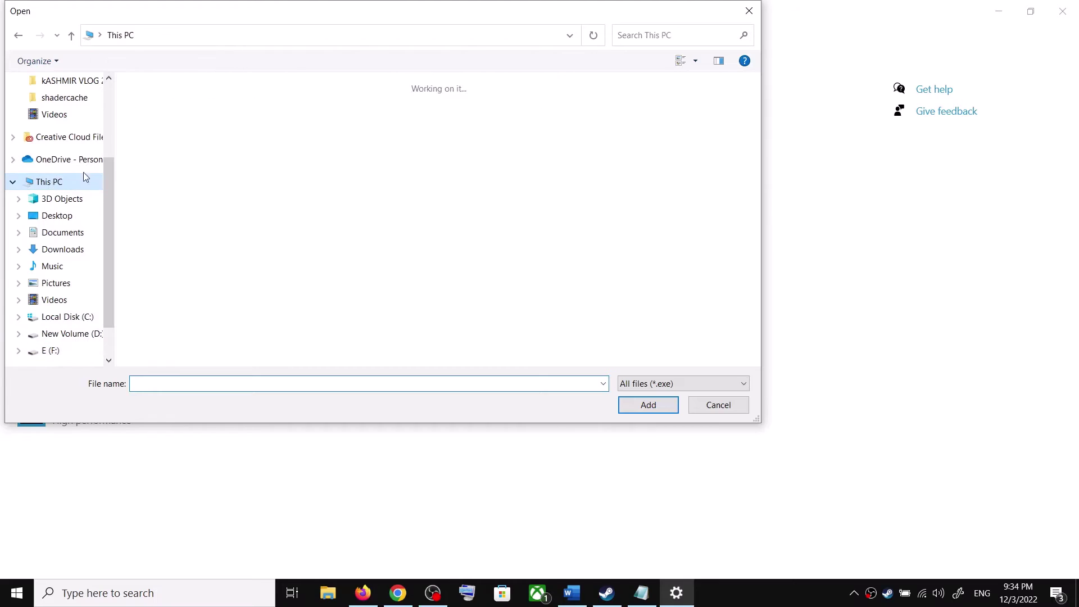
double_click(241, 278)
scroll(203, 248, down, 3)
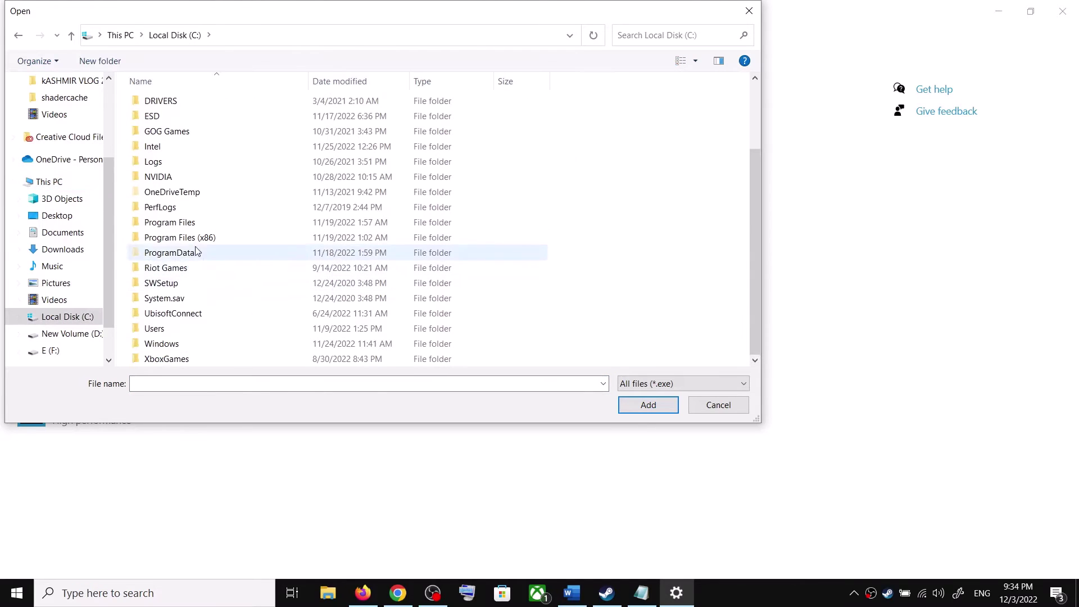
double_click(195, 242)
scroll(202, 290, down, 2)
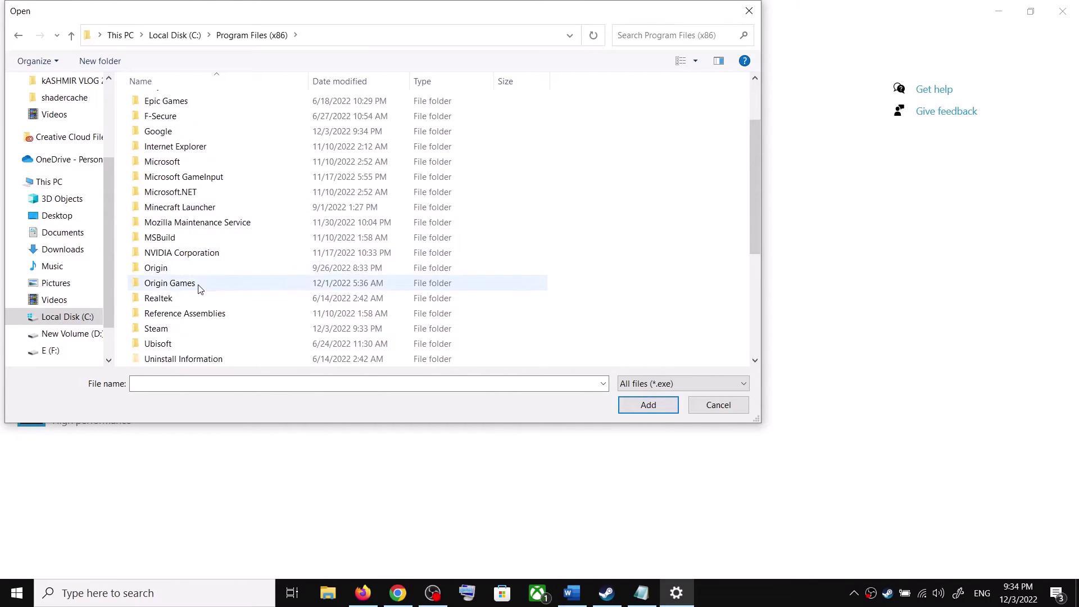
double_click(160, 329)
scroll(179, 254, down, 2)
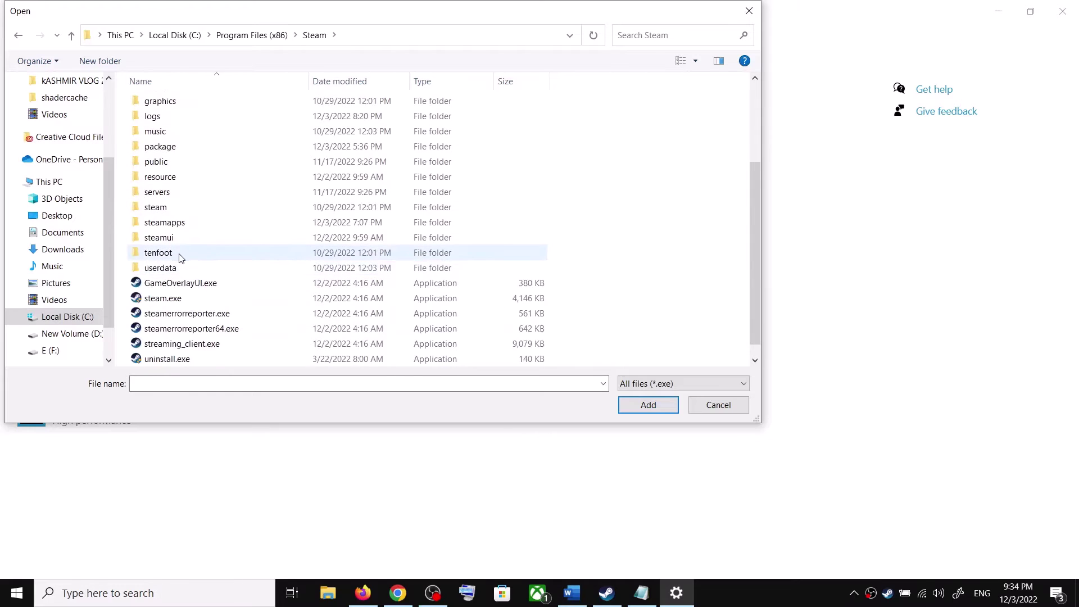
double_click(171, 224)
double_click(176, 106)
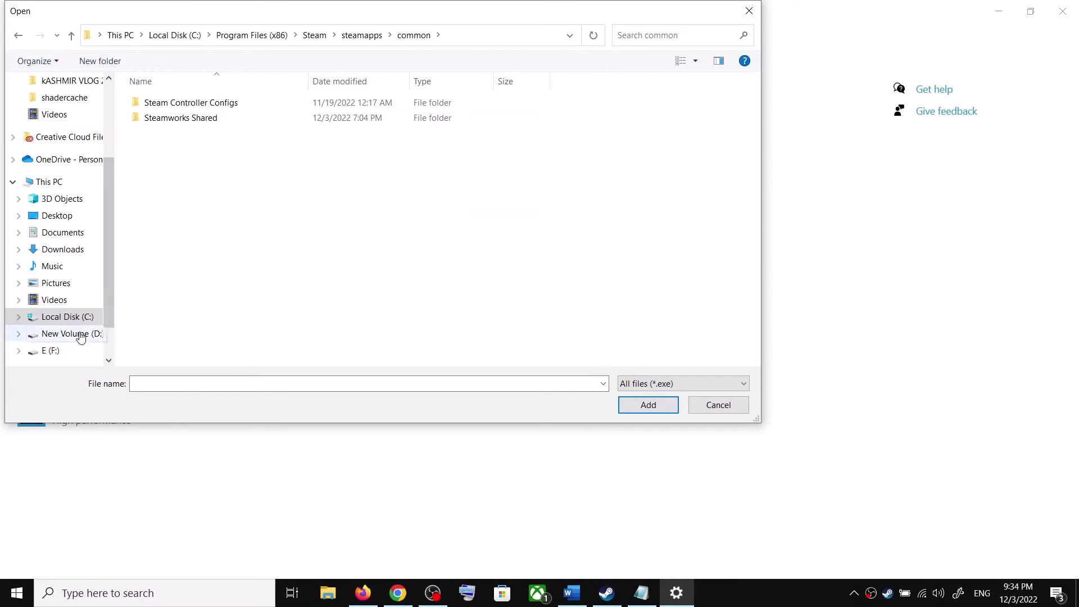
Open the Marvel's Midnight Suns folder under SteamLibrary\steamapps\common on the F: drive.
click(50, 351)
scroll(197, 270, down, 2)
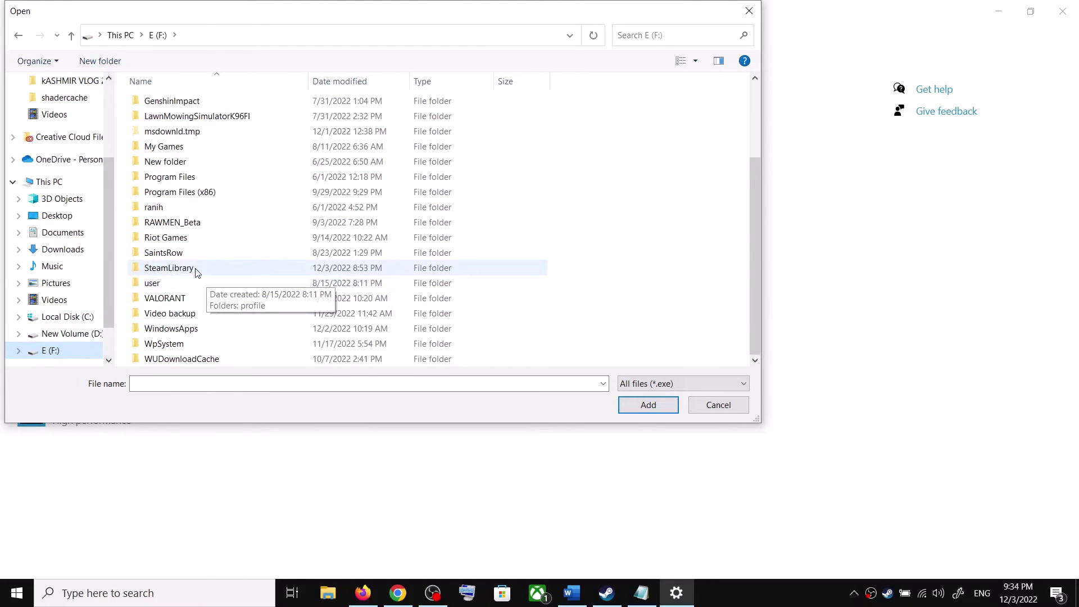
double_click(197, 270)
double_click(187, 106)
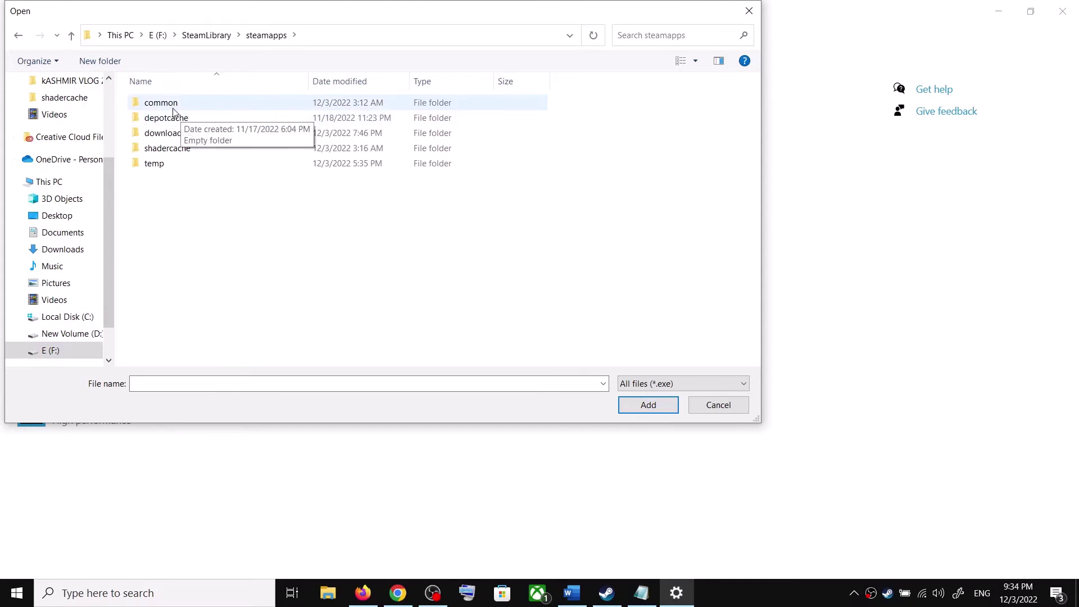
double_click(186, 105)
scroll(211, 253, down, 1)
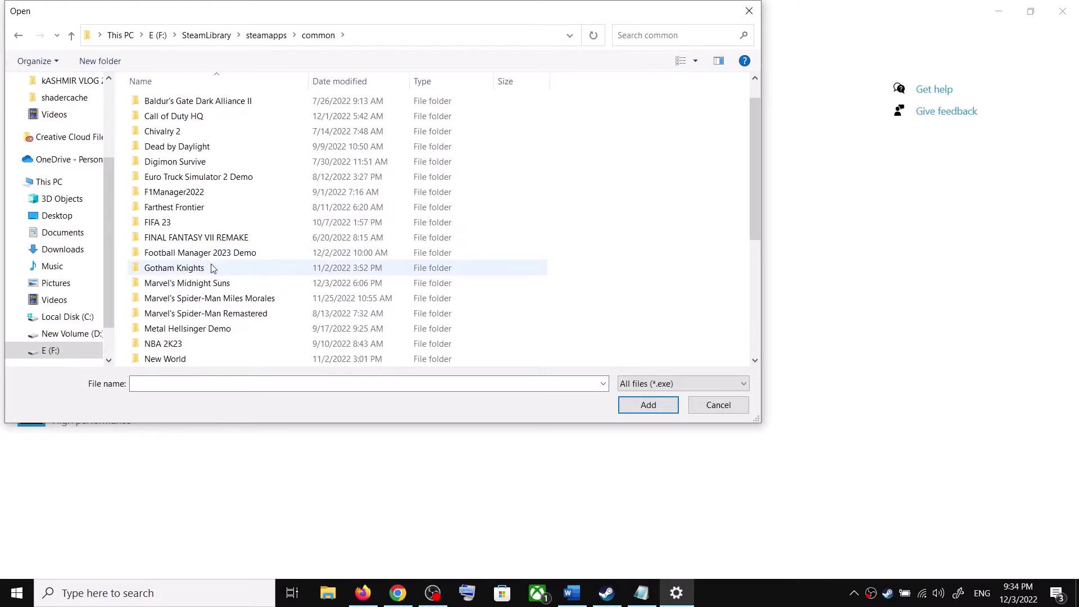
click(208, 285)
double_click(209, 288)
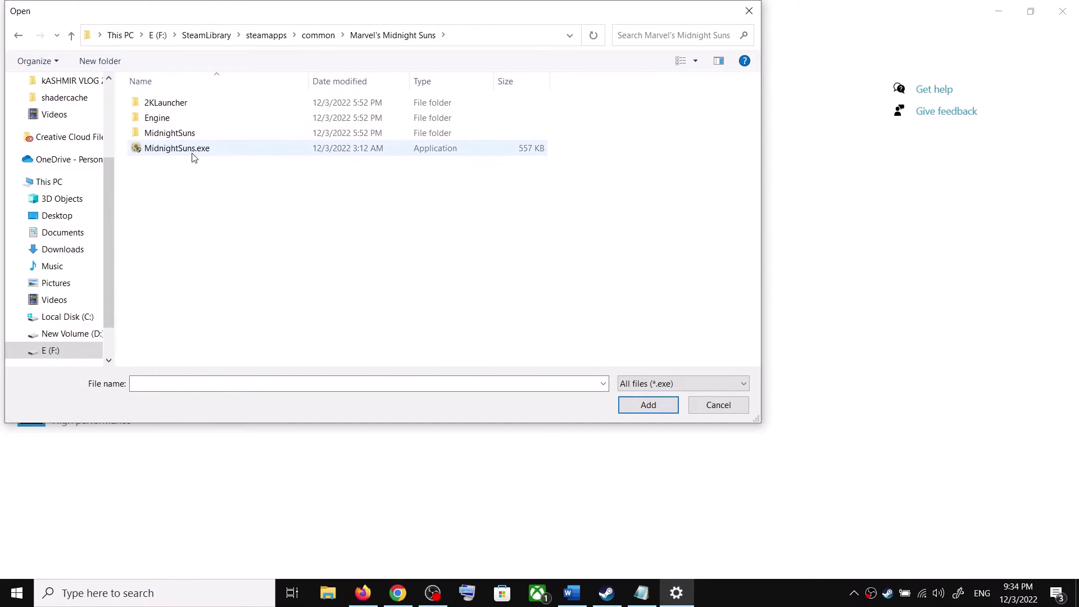
Add MidnightSuns.exe to the graphics performance list and save its preference as High performance.
click(173, 149)
click(647, 405)
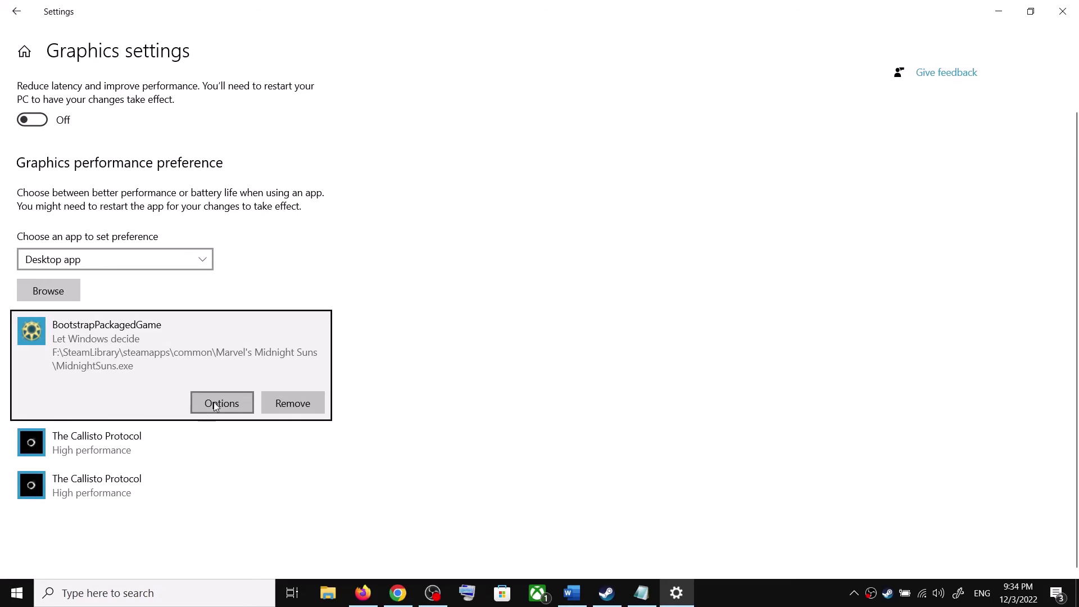
click(216, 406)
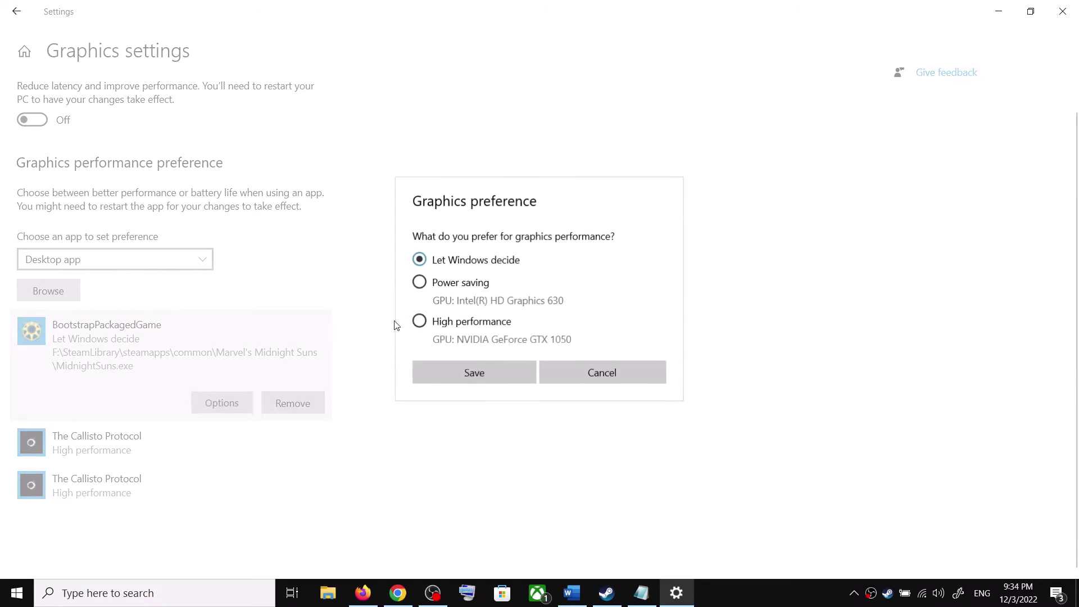
click(497, 373)
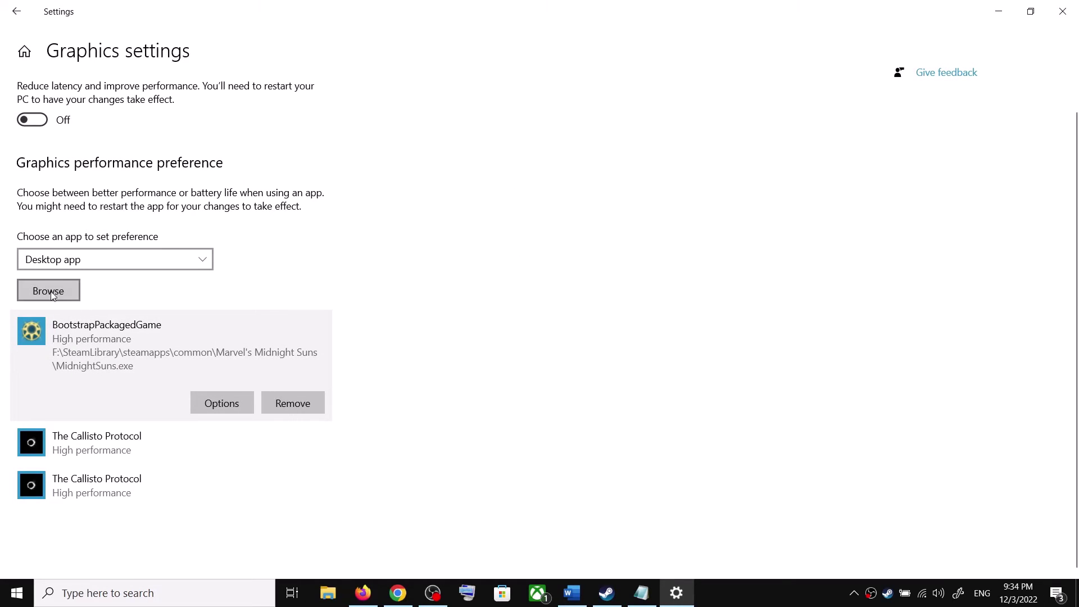
Add MidnightSuns-Win64-Shipping.exe from the game's MidnightSuns\Binaries\Win64 folder to the graphics performance list.
click(49, 292)
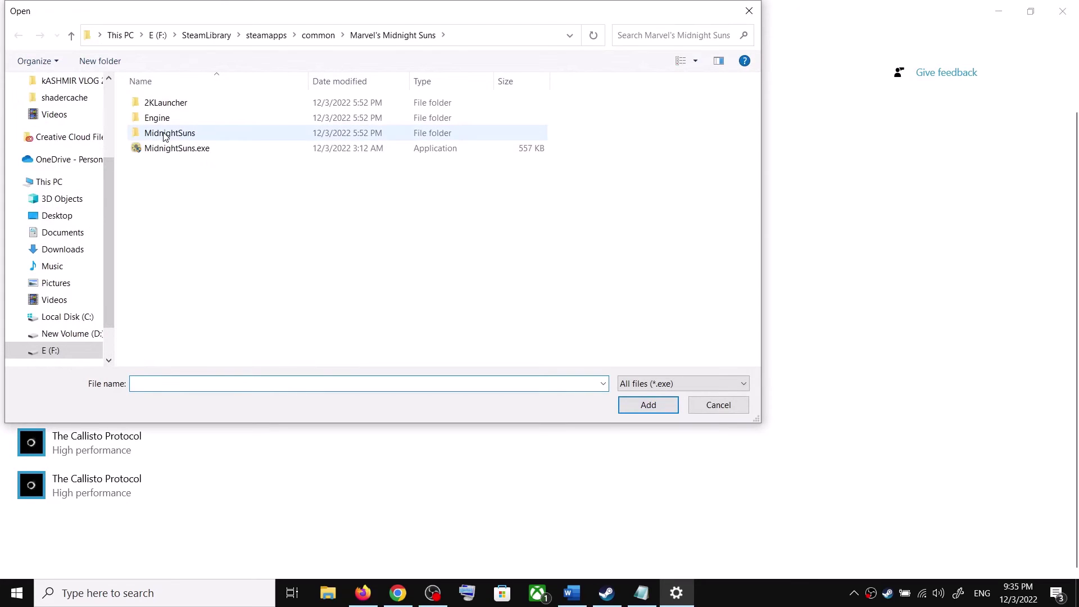
click(165, 134)
double_click(190, 135)
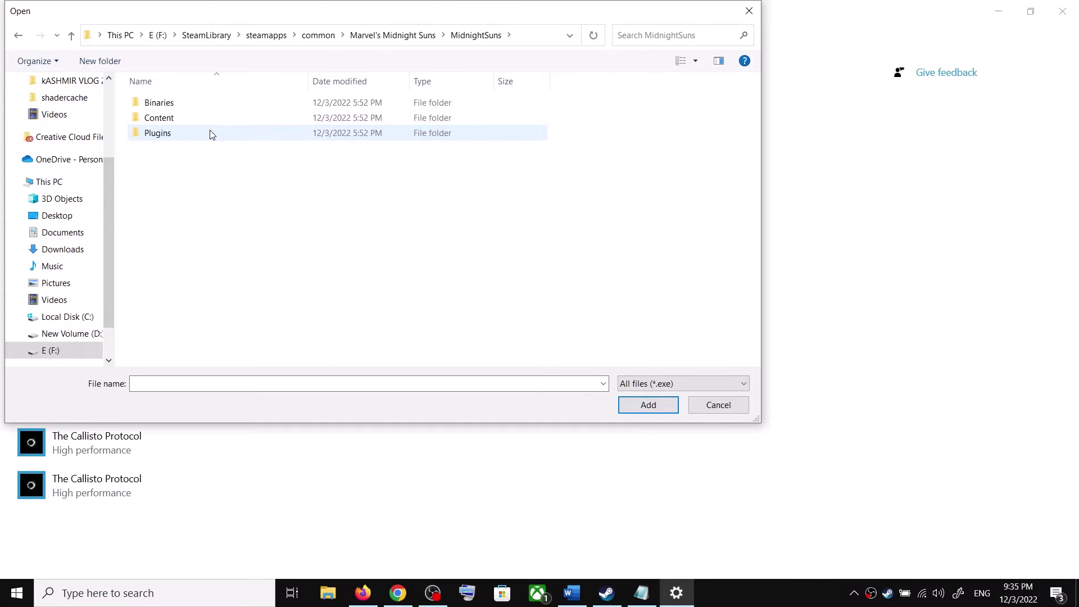
click(163, 103)
double_click(163, 104)
double_click(166, 107)
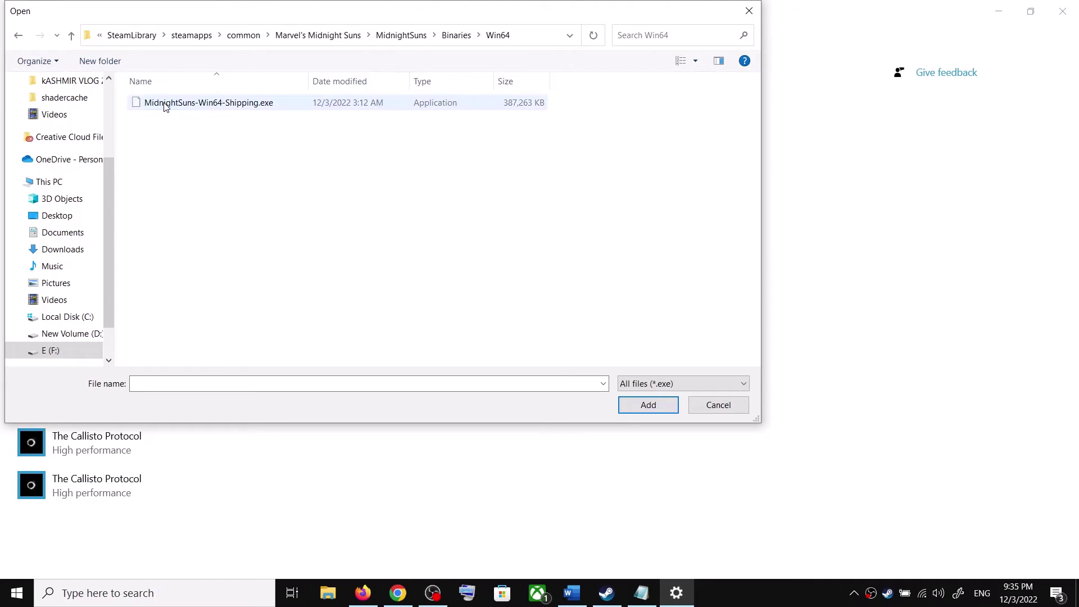
click(201, 108)
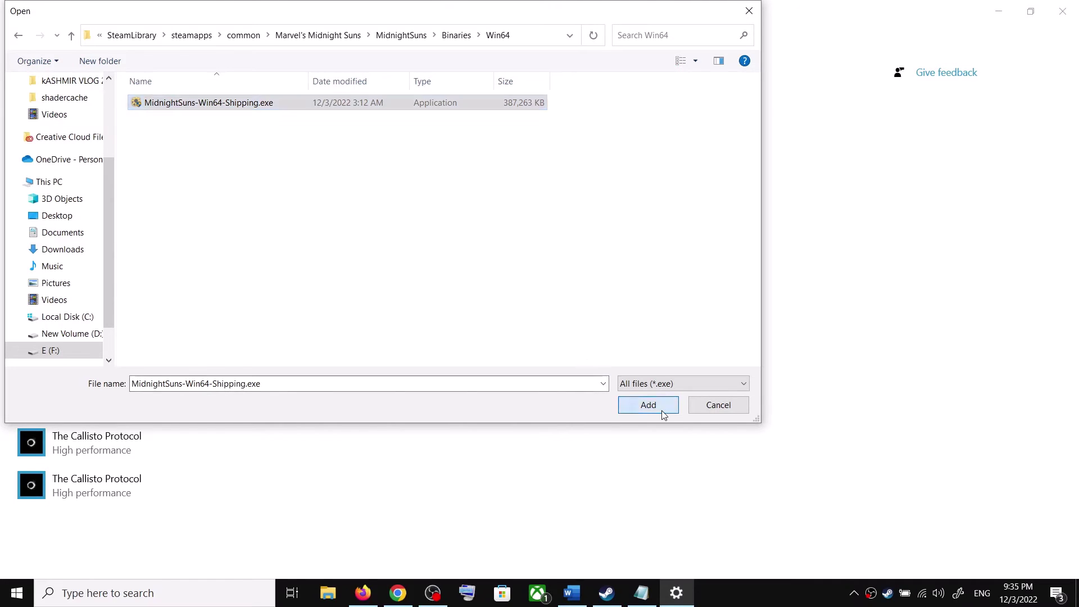
click(663, 410)
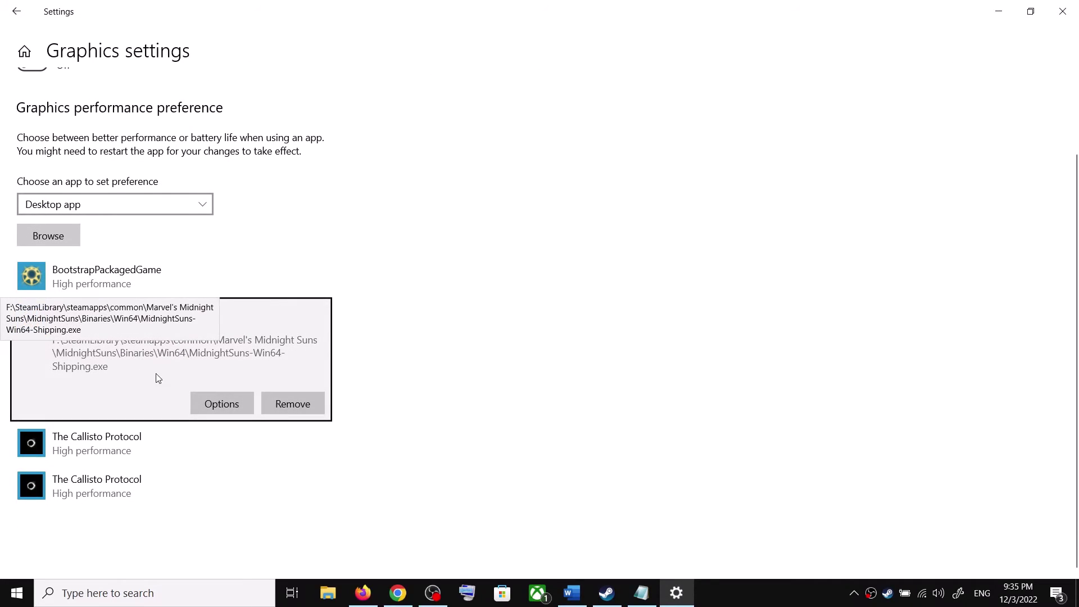
Save the Marvel's Midnight Suns entry's graphics preference as High performance and close the Settings window.
click(220, 406)
click(441, 324)
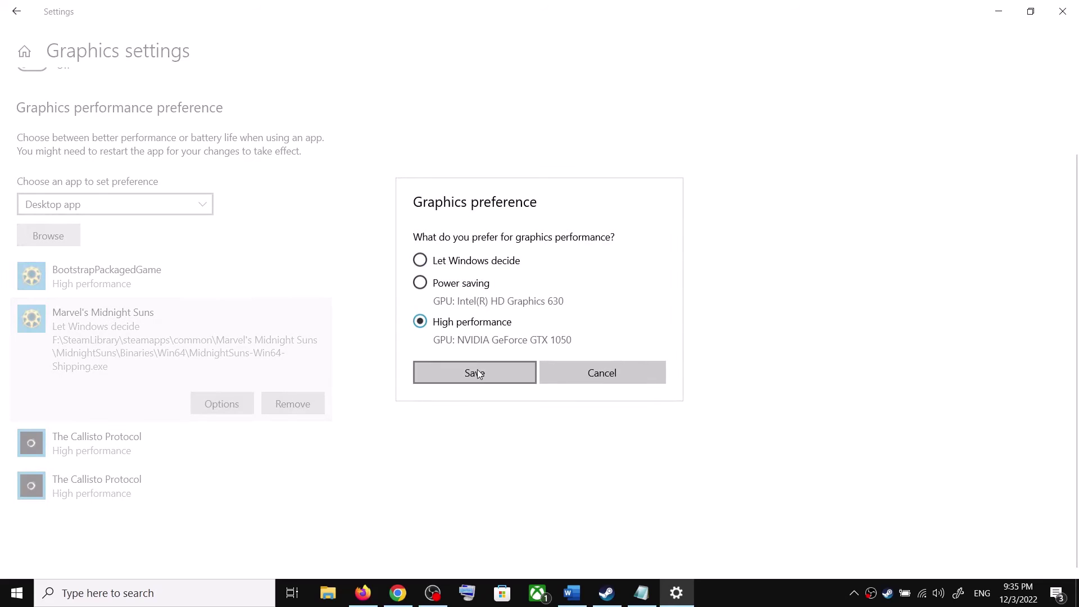
click(475, 375)
click(1059, 14)
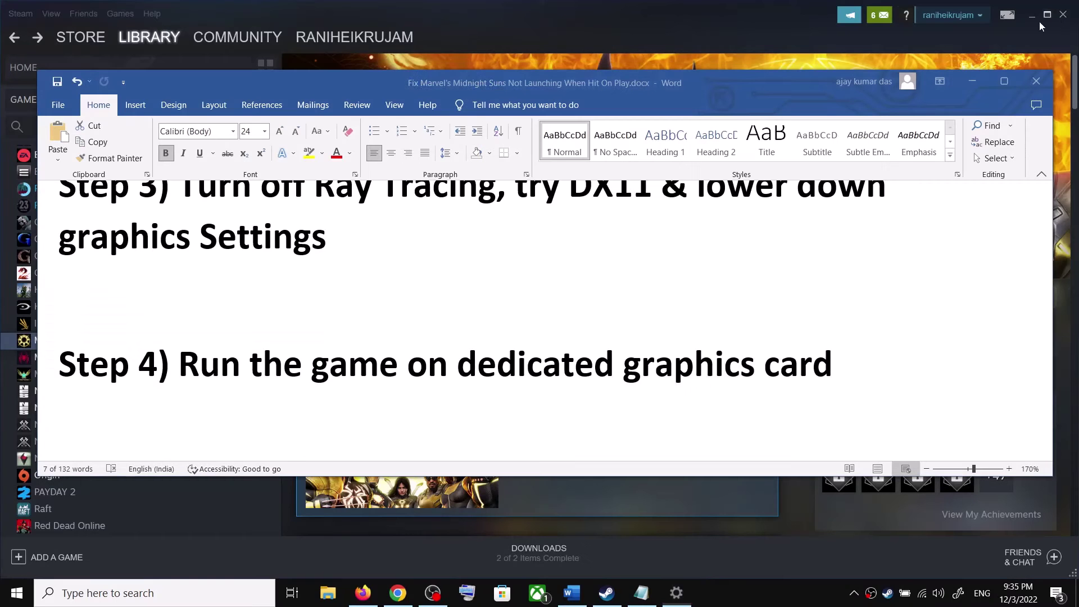
Go to Step 5, Do a clean installation of graphics, in the Word document and highlight it with the NVIDIA and AMD driver links.
scroll(350, 335, down, 4)
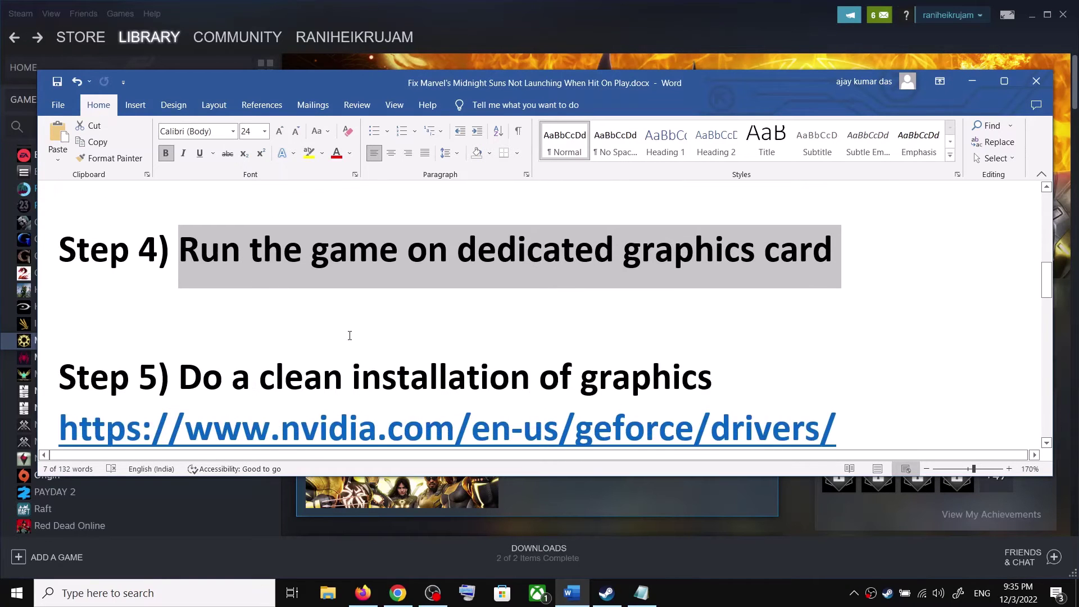
drag(179, 263, 530, 263)
drag(652, 274, 685, 274)
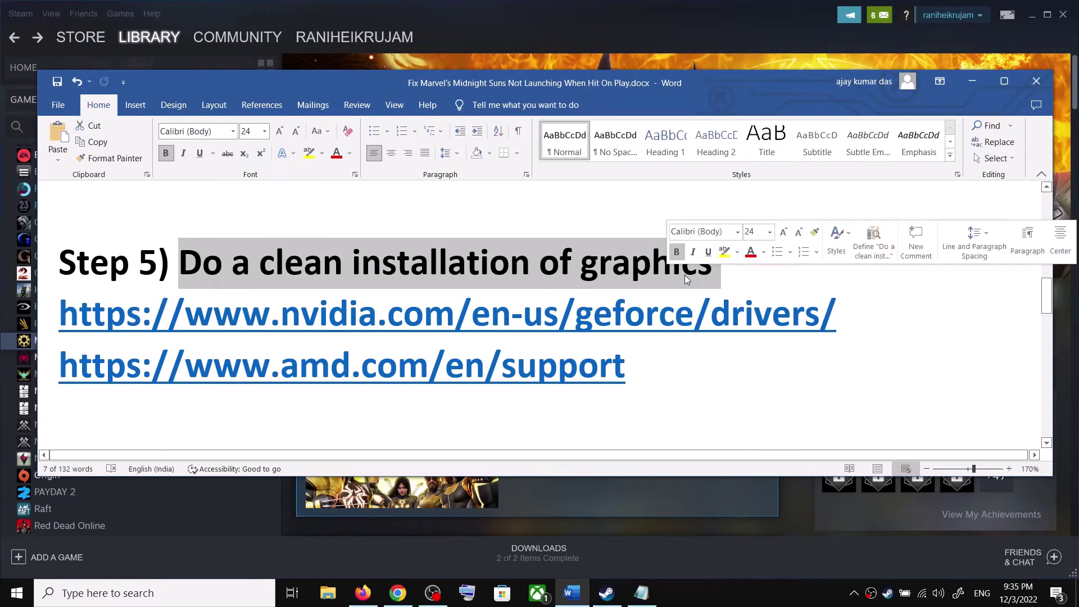
drag(186, 313, 686, 298)
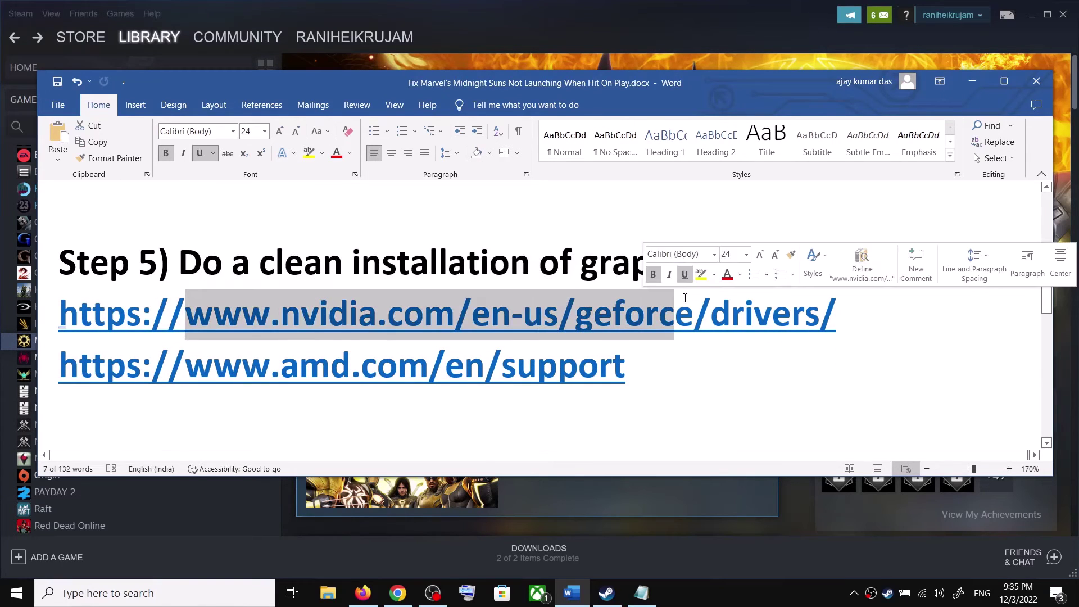
drag(187, 361, 578, 365)
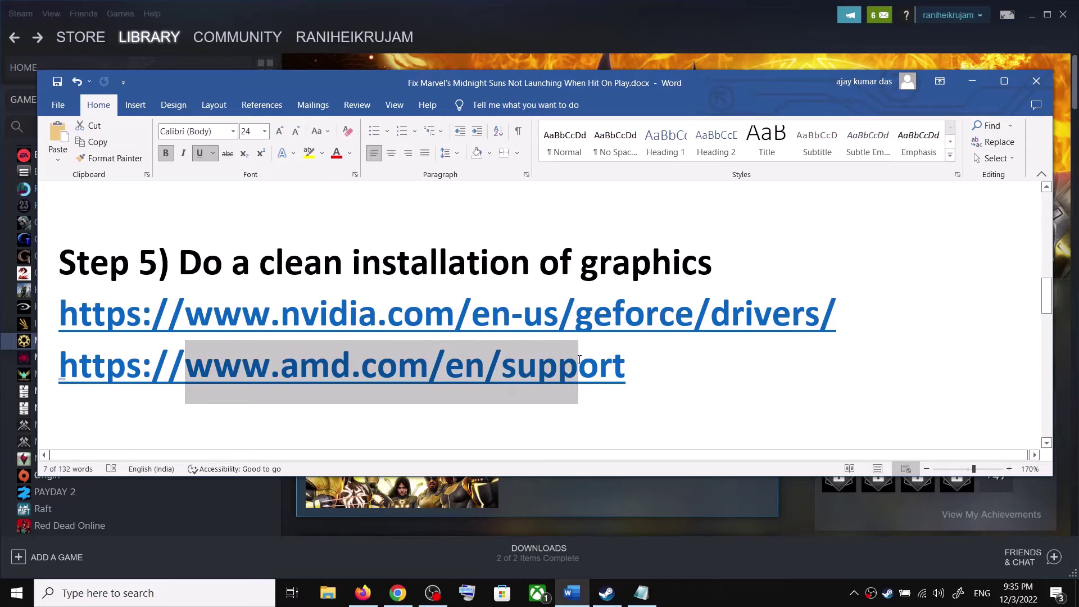
drag(252, 322, 523, 317)
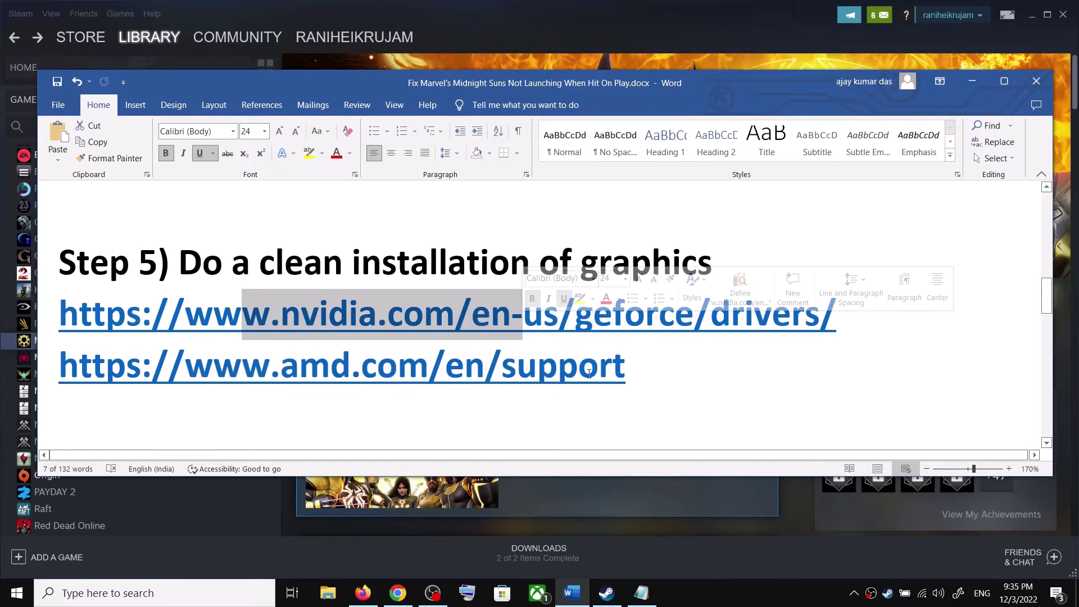
Switch to NVIDIA's GeForce Drivers page in Chrome and run a manual driver search for the notebook GeForce GTX 1050 on Windows 10 64-bit.
click(718, 591)
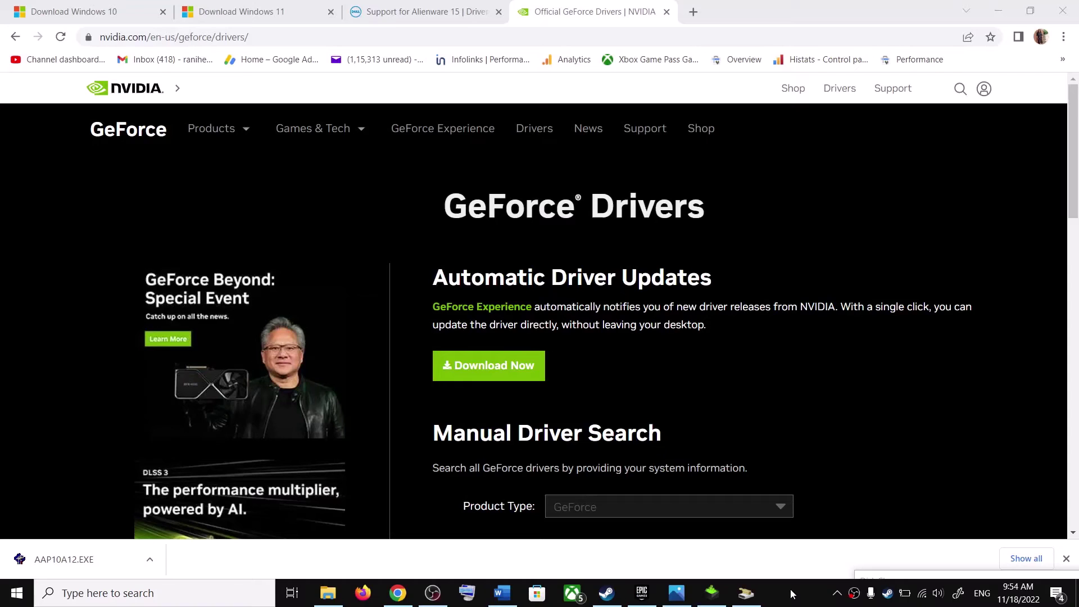
scroll(669, 343, down, 5)
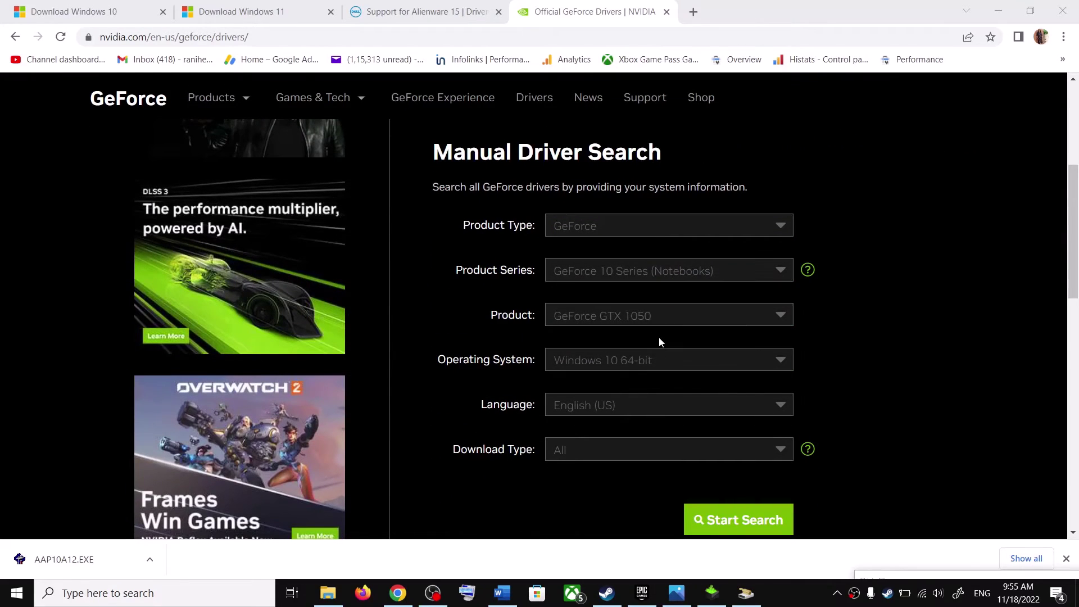
click(648, 367)
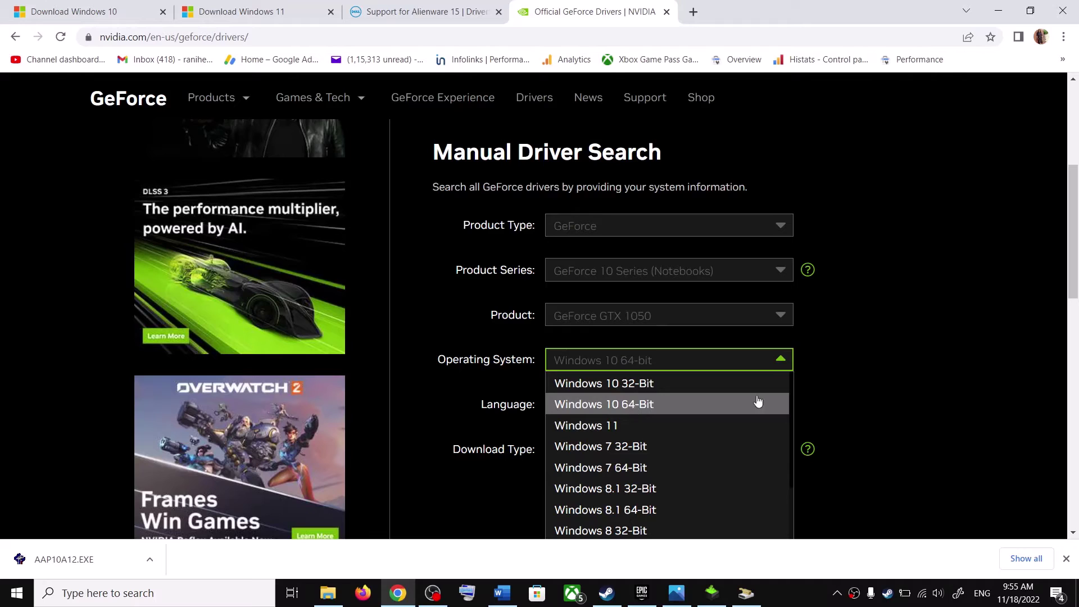
click(847, 363)
click(723, 530)
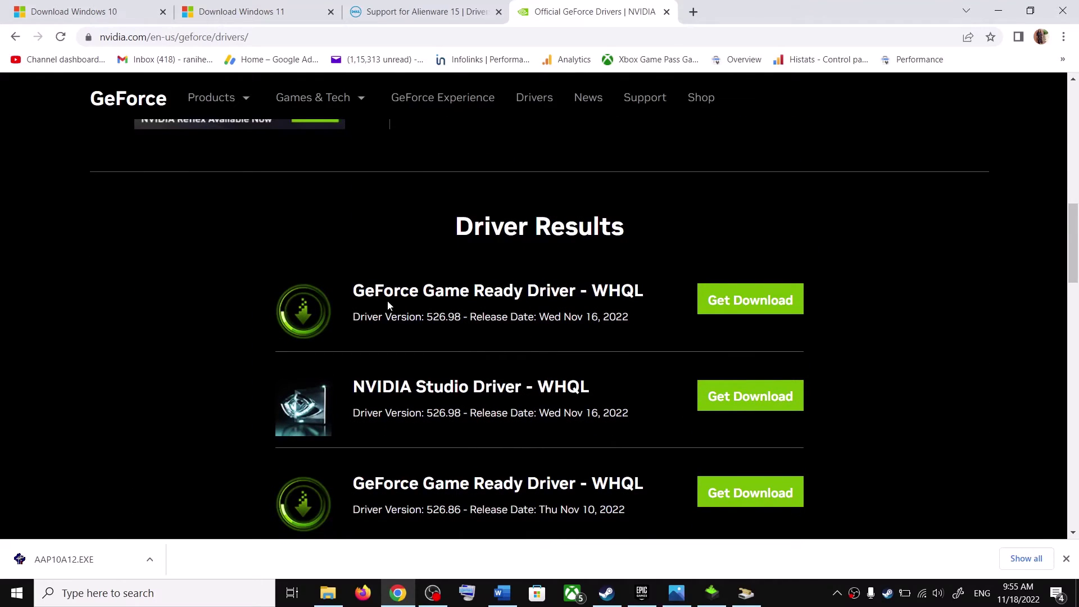
Highlight the GeForce Game Ready Driver version 526.98 in the driver results and download it.
drag(358, 290, 559, 293)
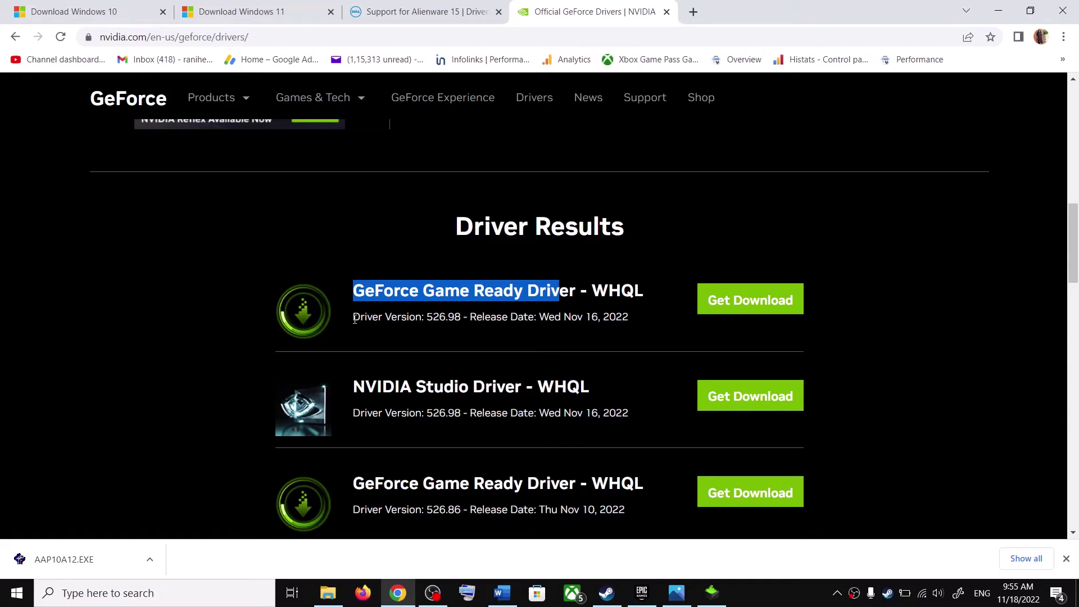
drag(355, 320, 448, 318)
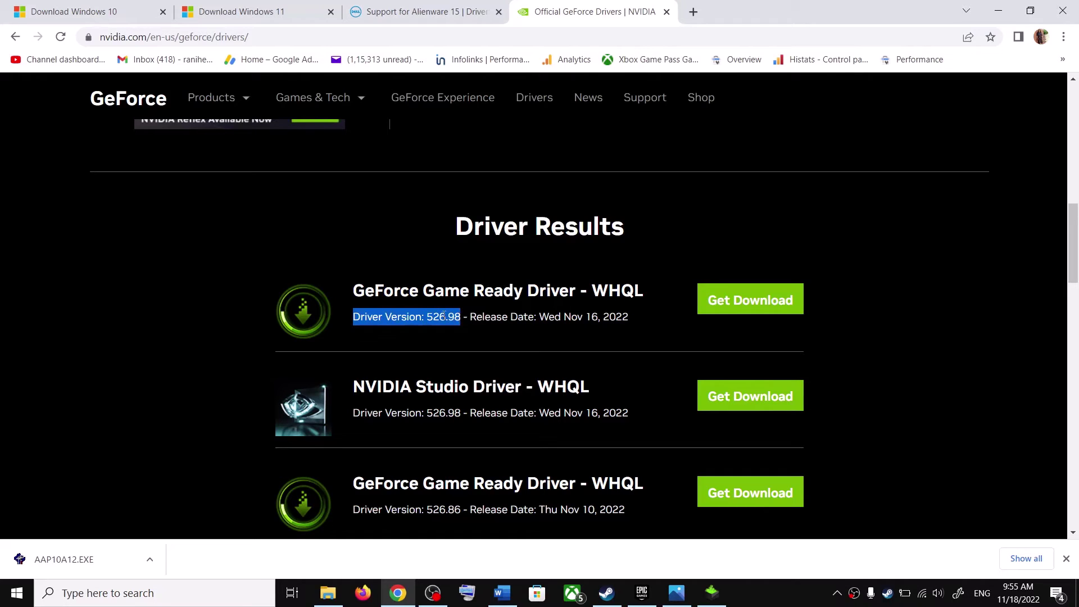
drag(366, 294, 559, 303)
click(785, 305)
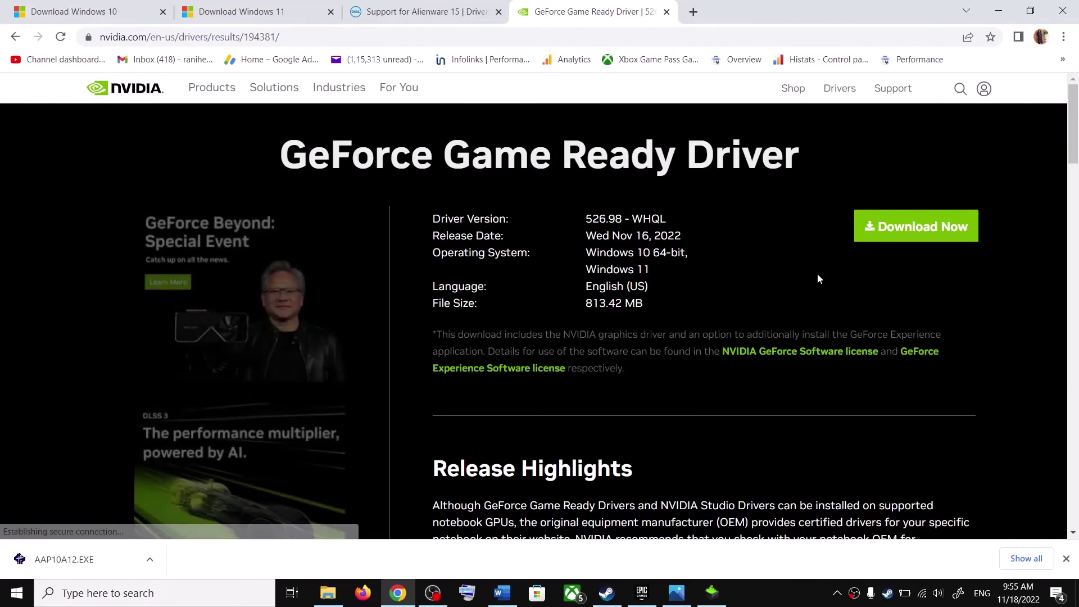
click(944, 238)
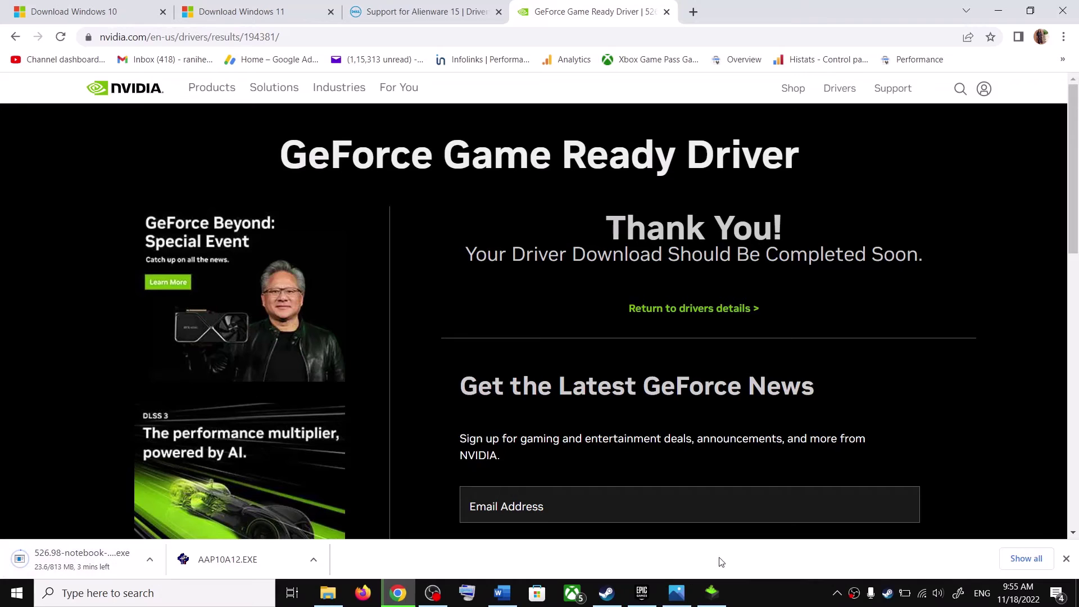
Run the NVIDIA Graphics Driver 526.98 installer with GeForce Experience, accept the license and install using the Custom (Advanced) option.
click(712, 593)
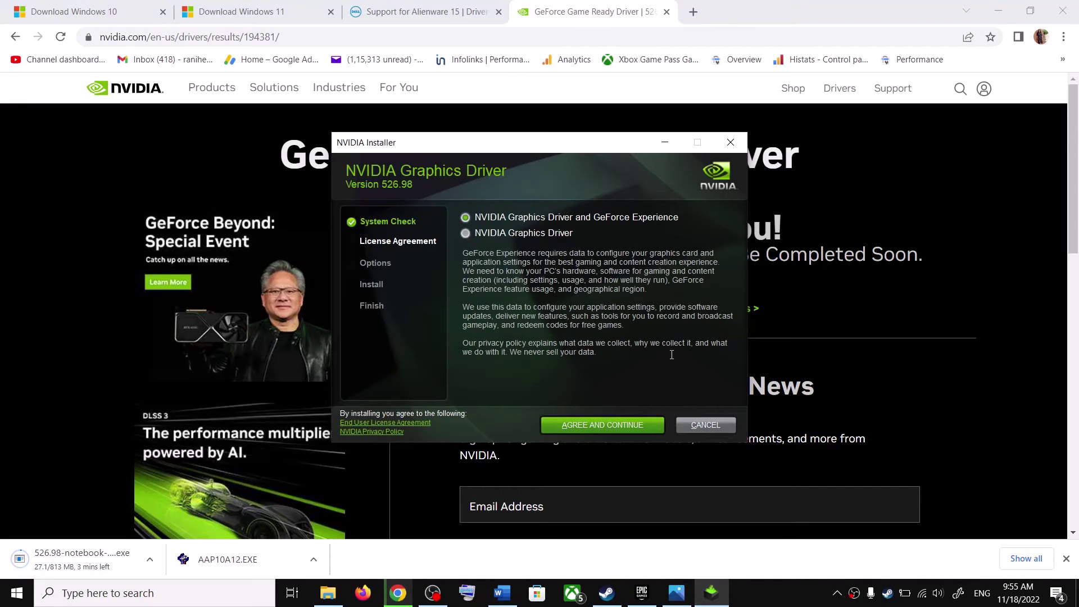
click(600, 425)
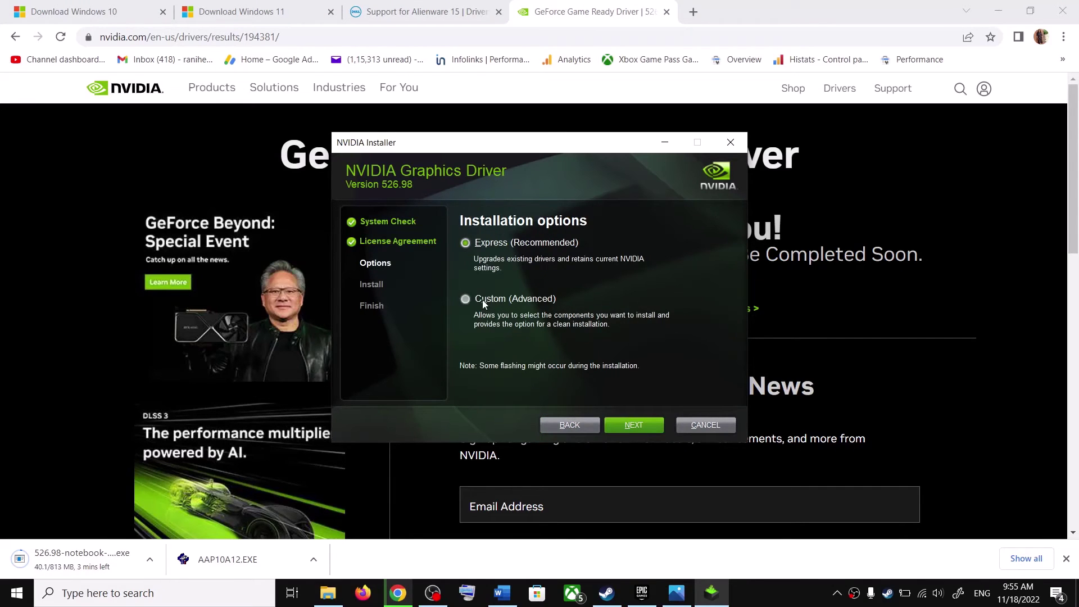
click(485, 304)
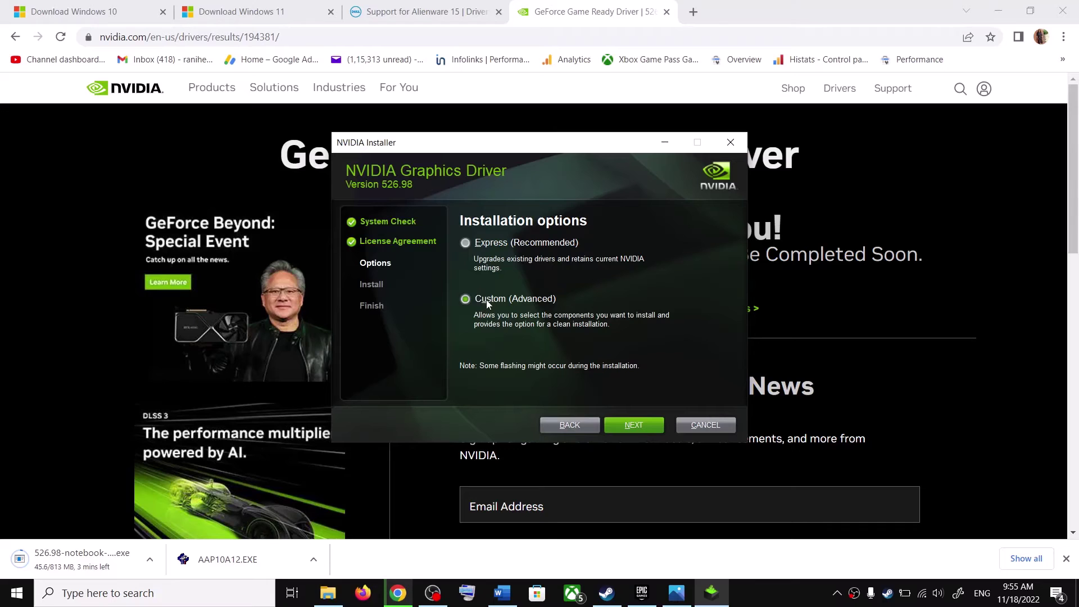
click(635, 426)
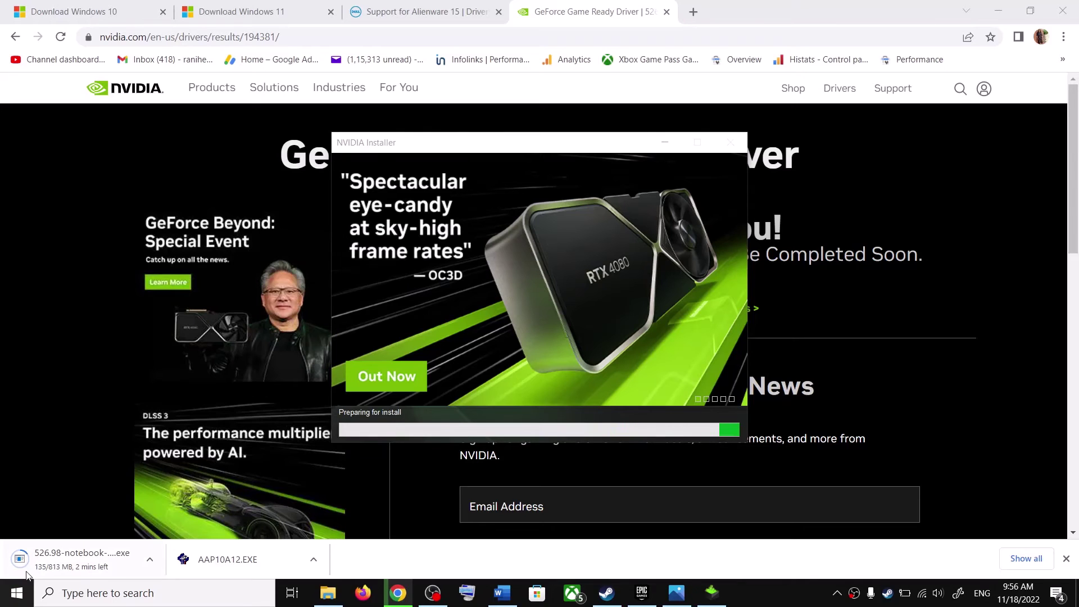
click(16, 593)
click(22, 563)
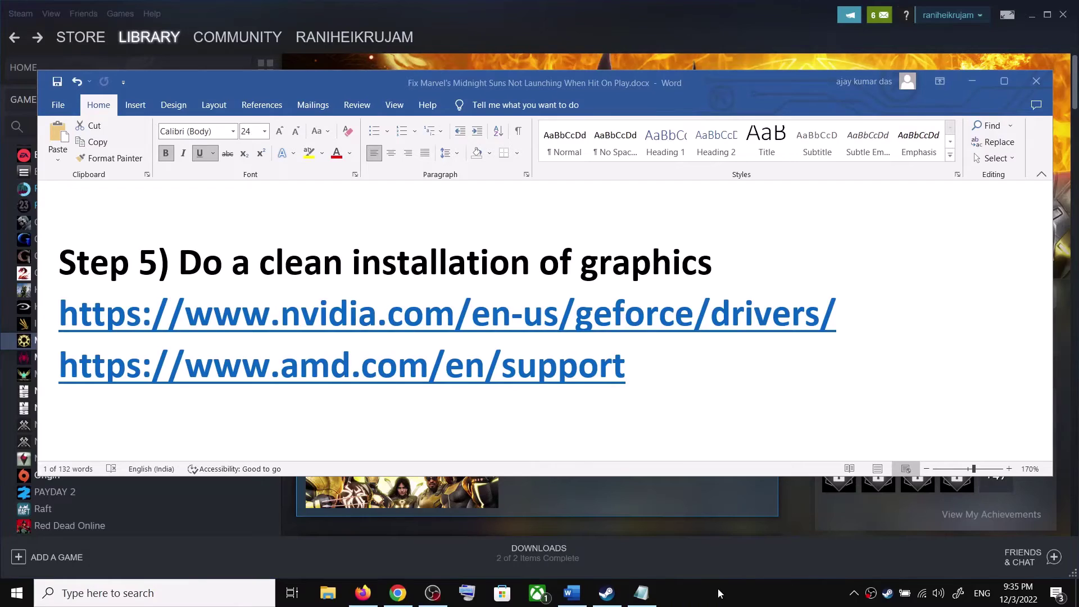
Go to Step 6 in the Word document, highlight Run game as an administrator, and minimize the document.
scroll(203, 276, down, 3)
drag(200, 313, 662, 326)
click(965, 83)
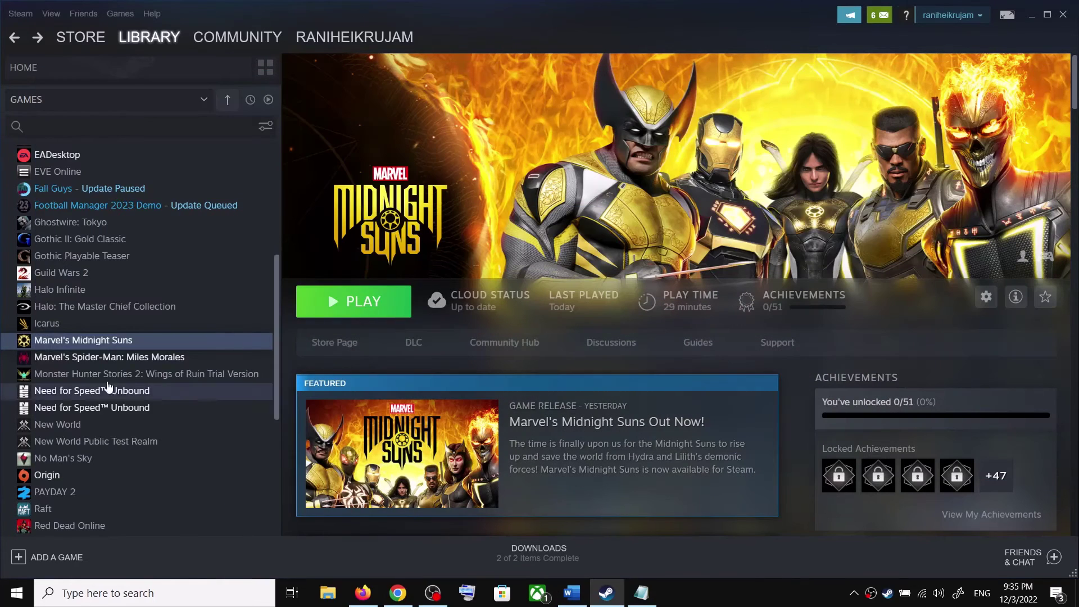
Browse the local files of Marvel's Midnight Suns from Steam and set MidnightSuns.exe to run as an administrator.
right_click(65, 343)
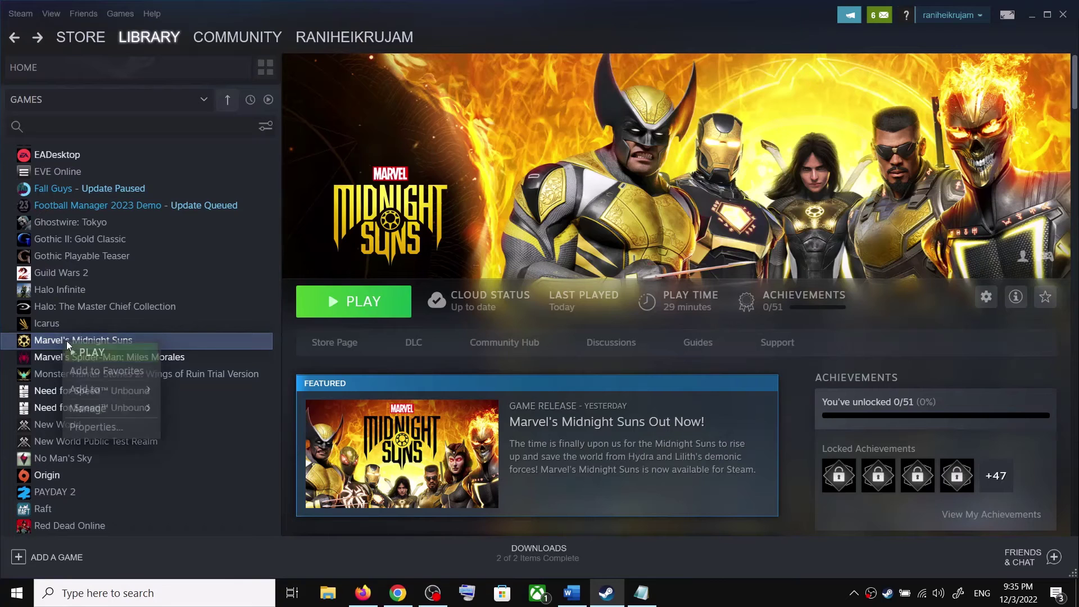
mouse_move(99, 406)
click(208, 430)
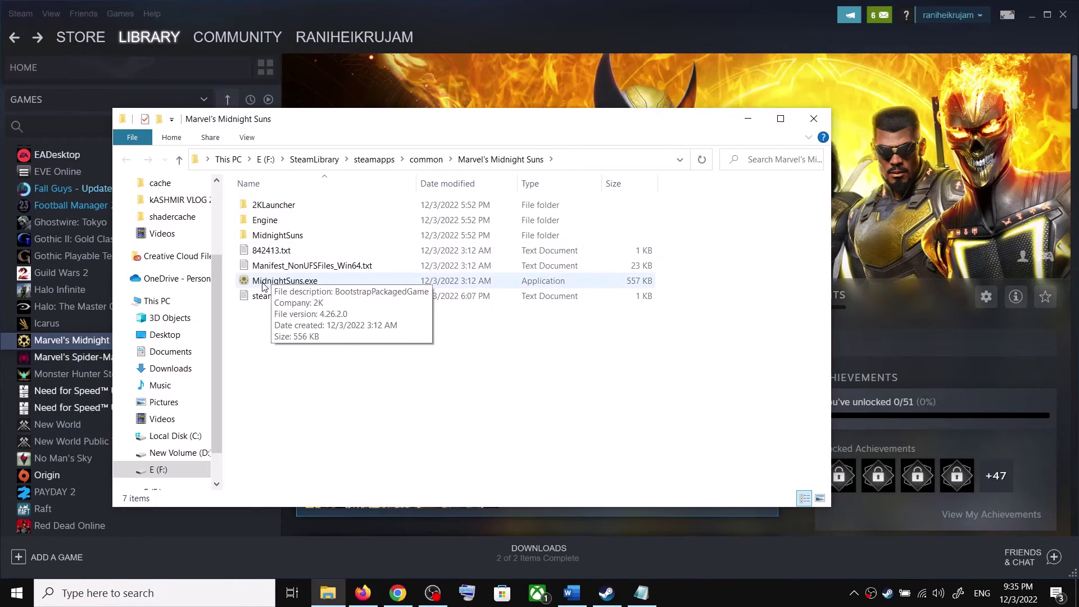
click(281, 285)
right_click(278, 286)
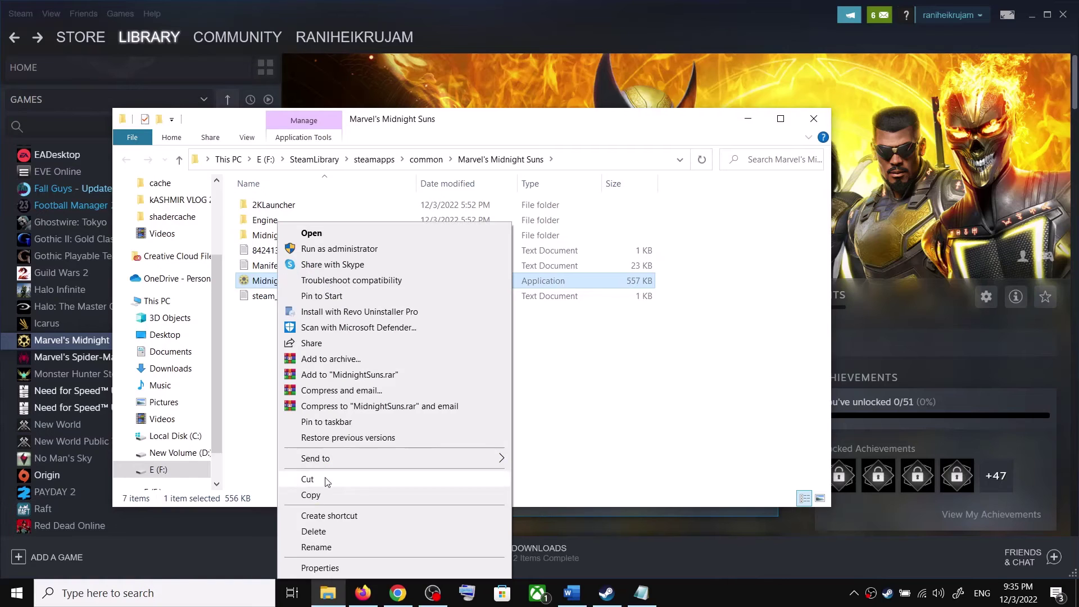
click(310, 568)
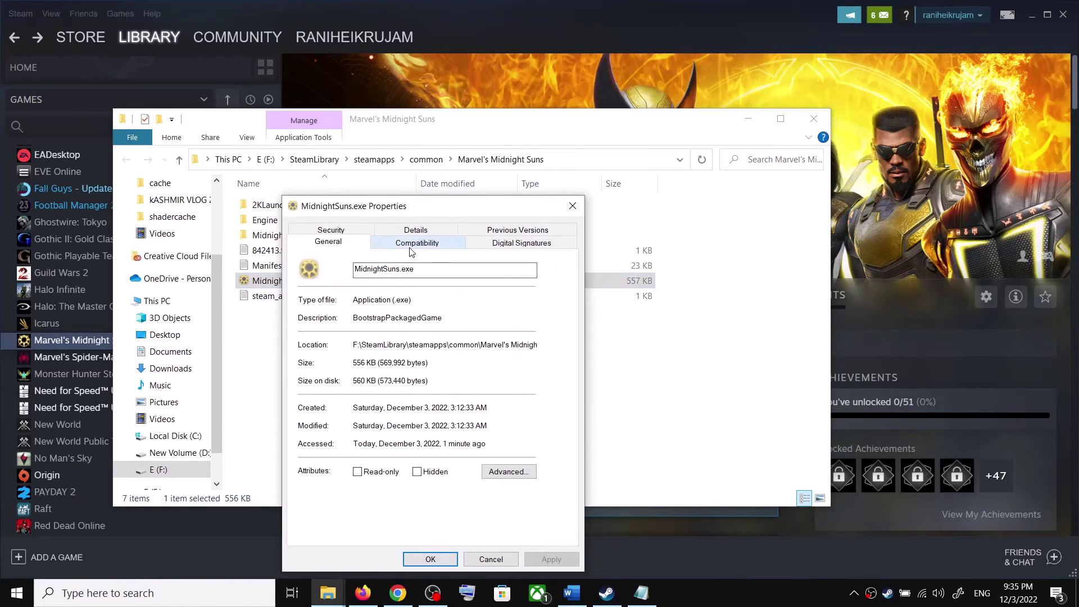
click(416, 242)
drag(438, 211, 463, 134)
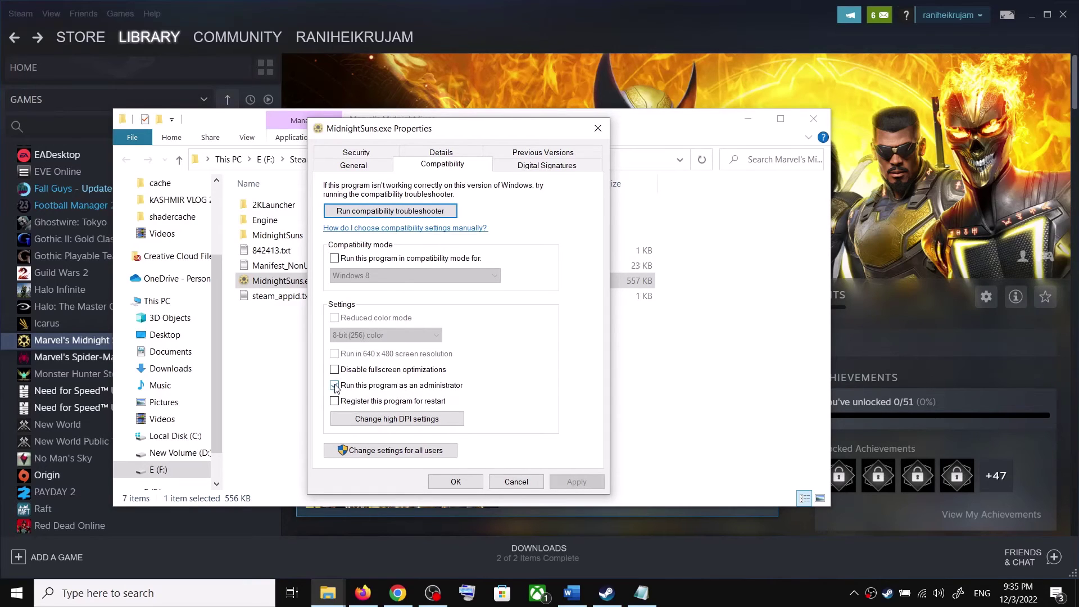
click(454, 482)
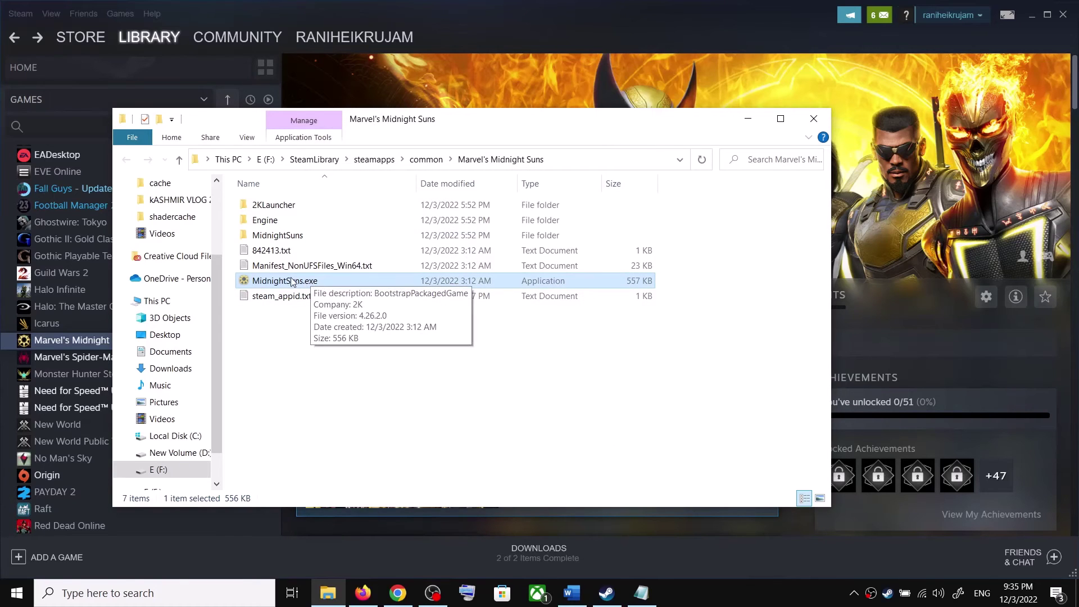
Set MidnightSuns-Win64-Shipping.exe in MidnightSuns\Binaries\Win64 to run as an administrator and close File Explorer.
double_click(273, 236)
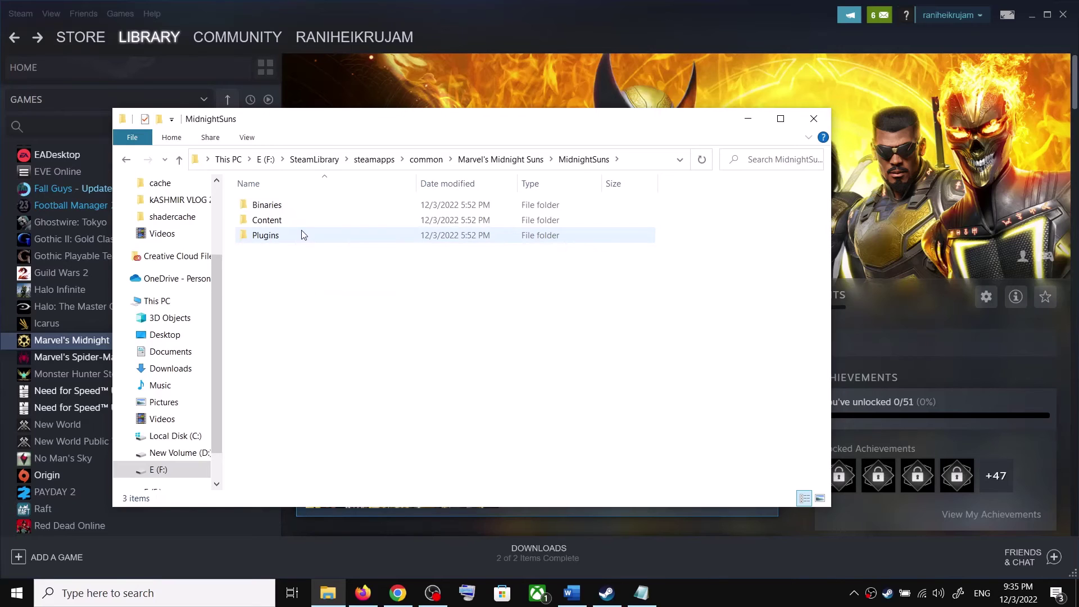
double_click(268, 206)
double_click(269, 206)
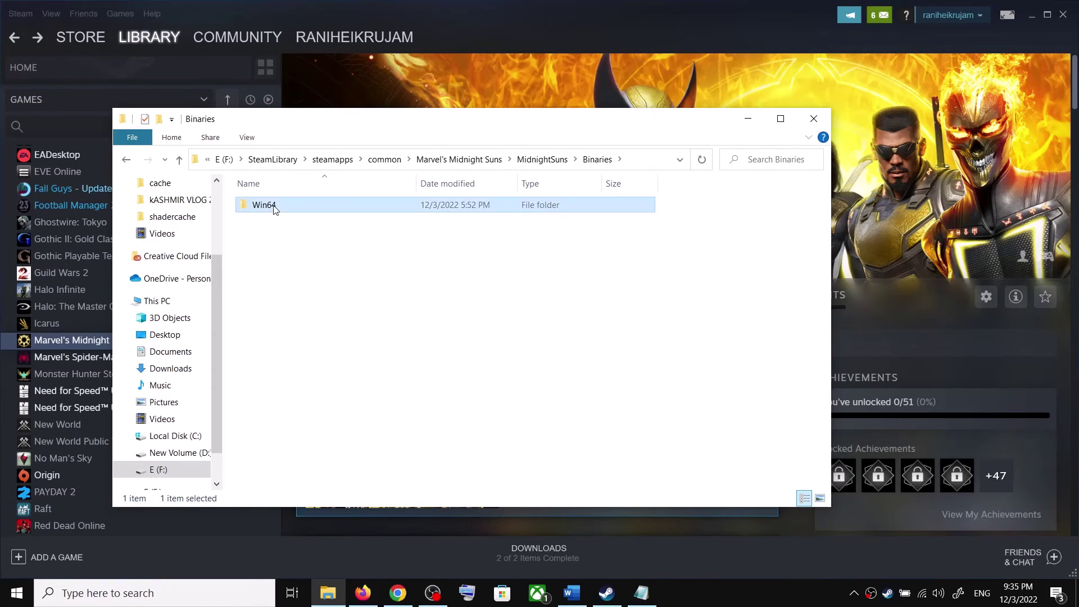
double_click(291, 239)
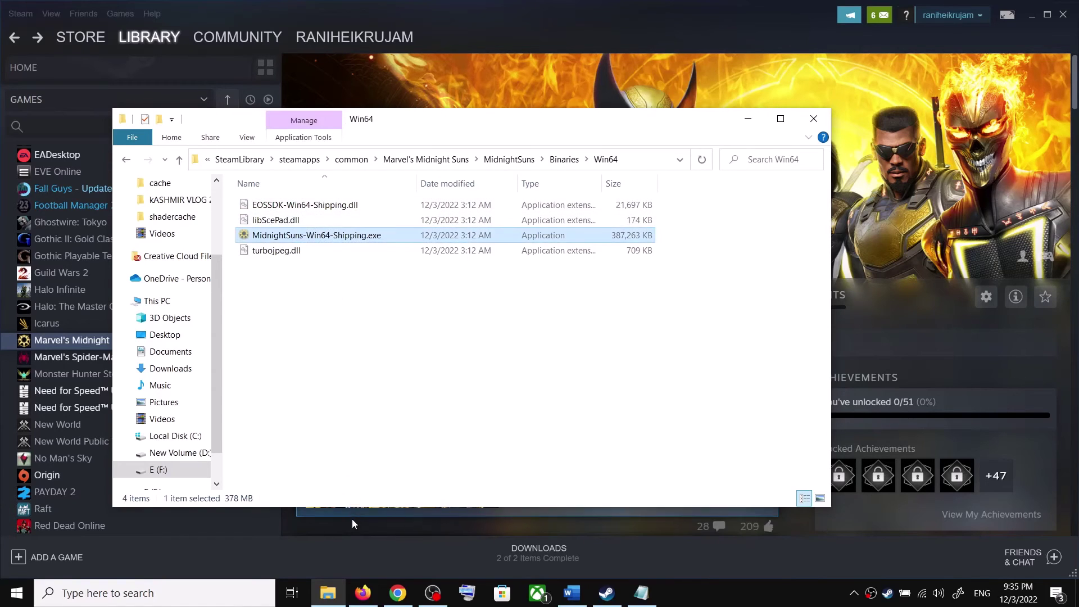
right_click(290, 235)
click(334, 569)
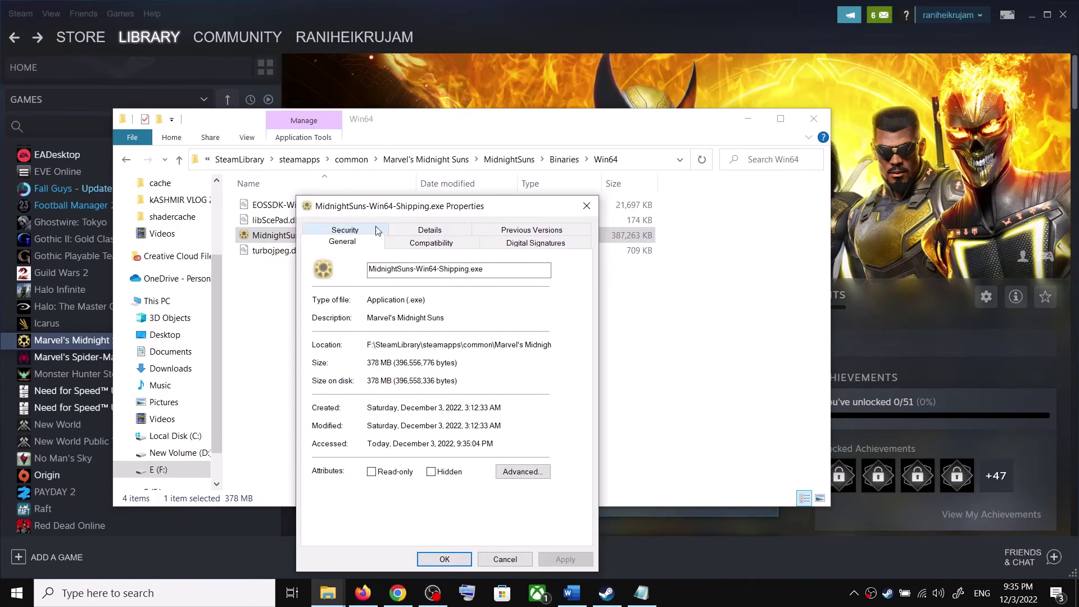
click(415, 241)
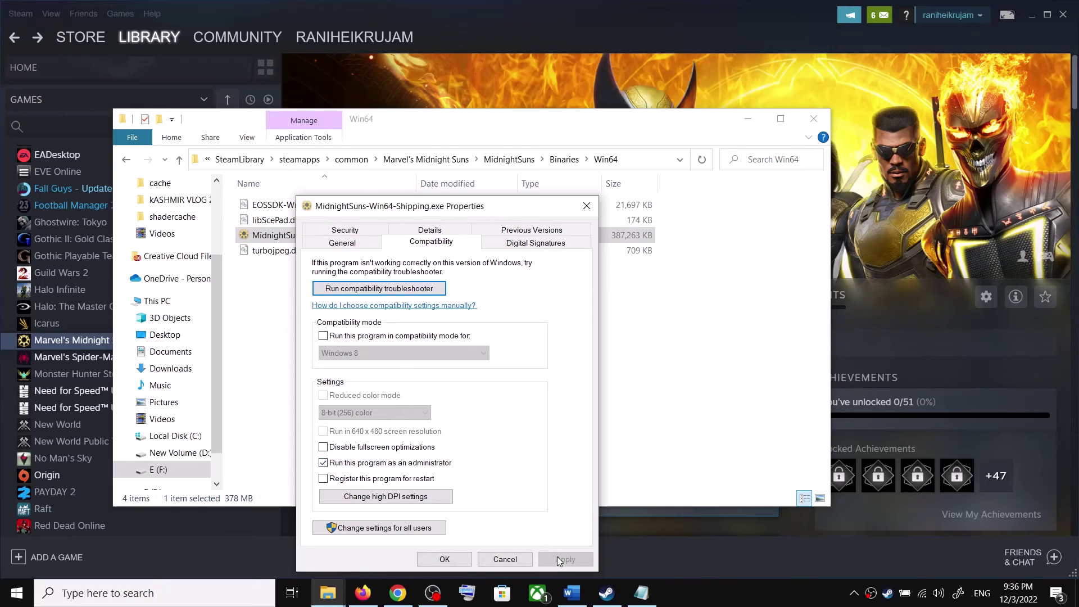
click(436, 559)
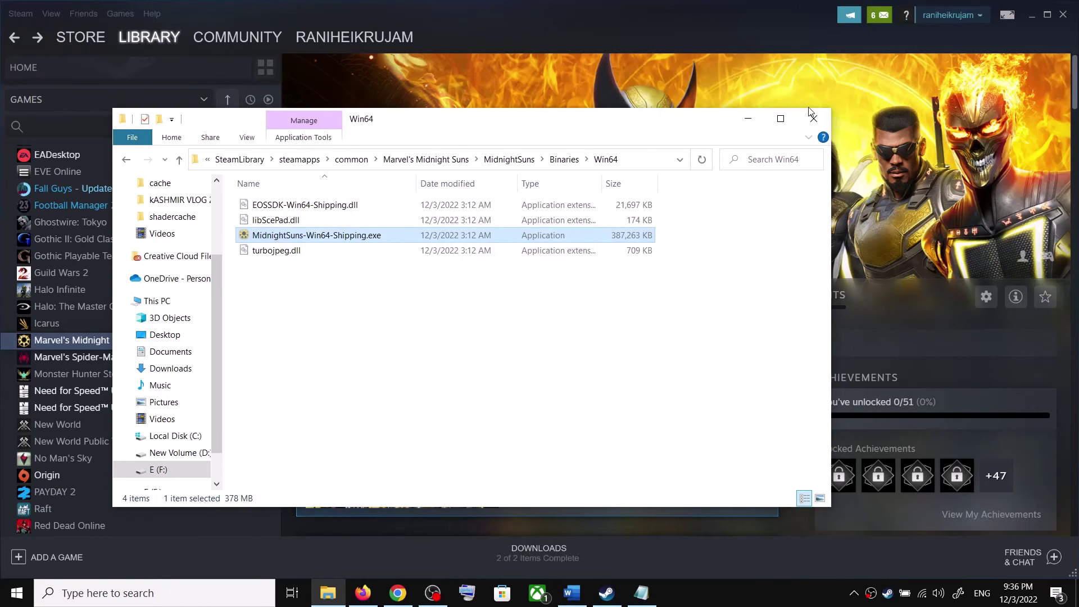
click(813, 117)
Return to the Word document and highlight Update Windows in Step 7.
click(569, 596)
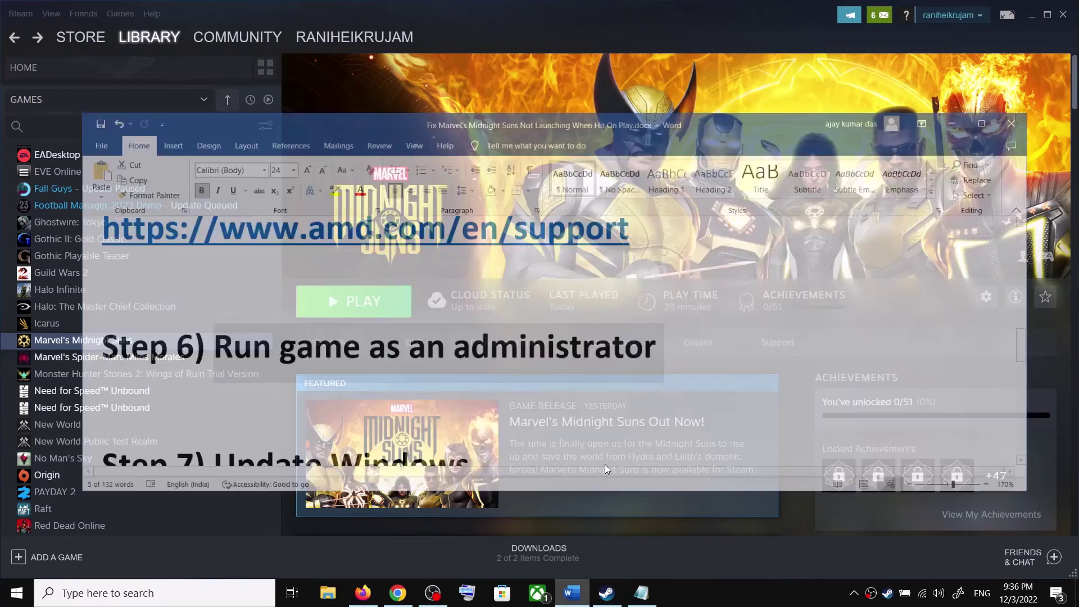
scroll(396, 361, down, 2)
drag(179, 336, 457, 335)
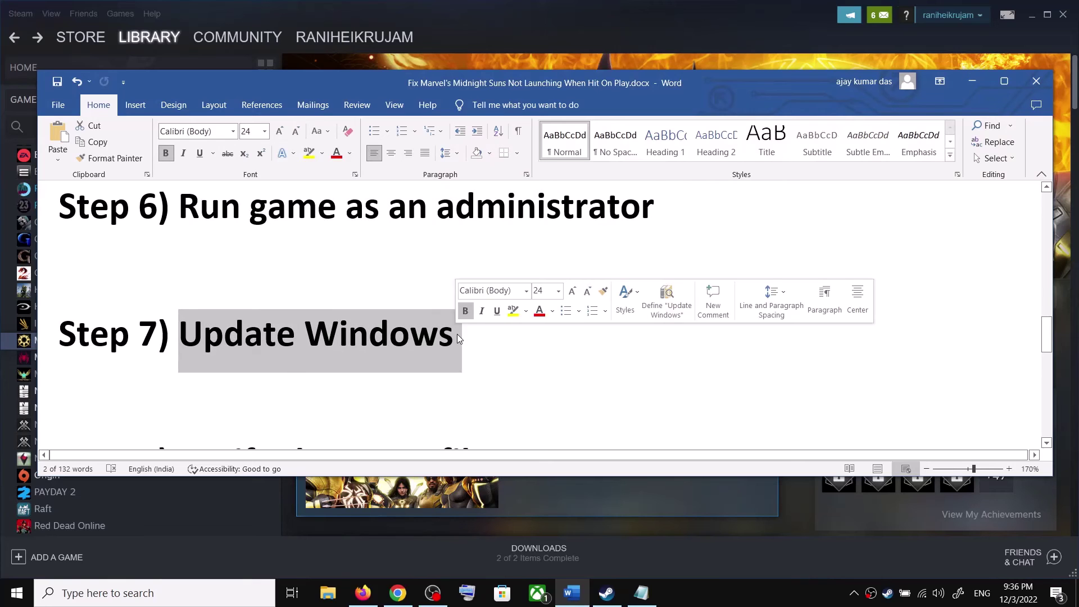
Check for Windows updates under Update & Security in Windows Settings and minimize Settings.
key(super+i)
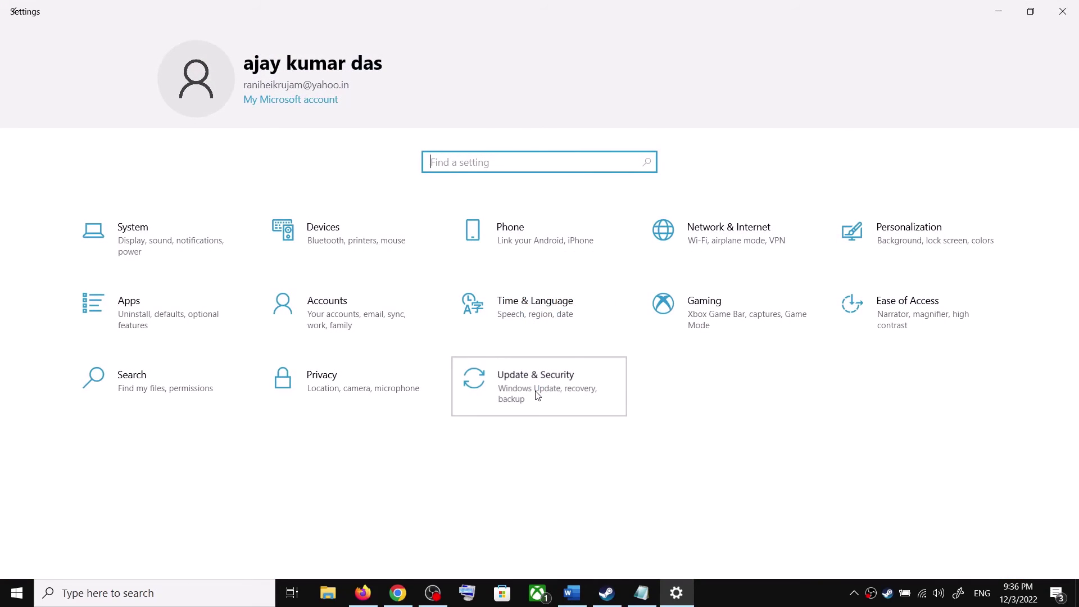
click(536, 394)
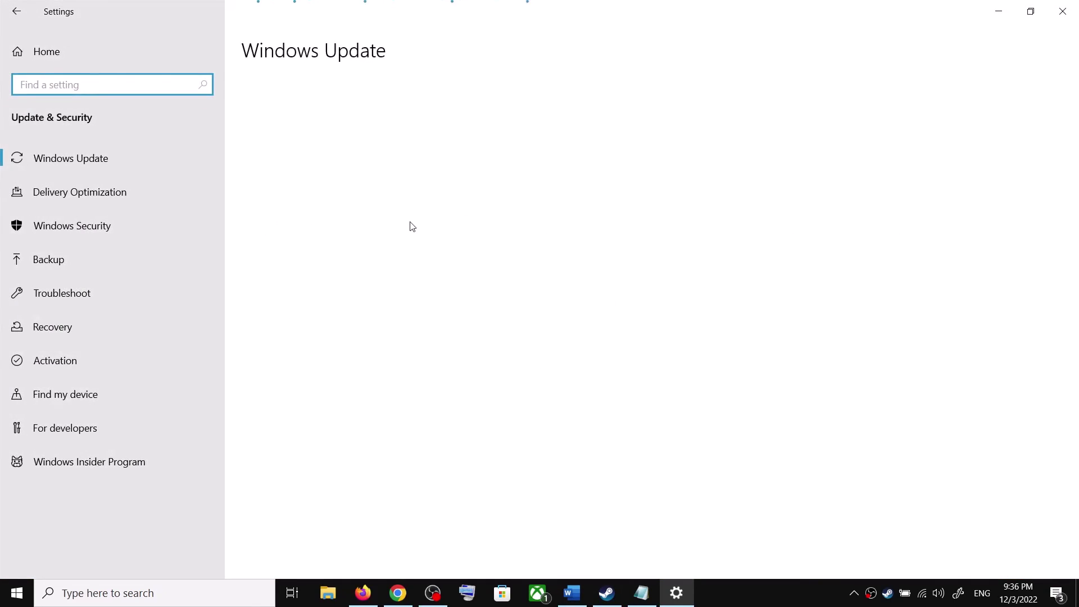
click(301, 133)
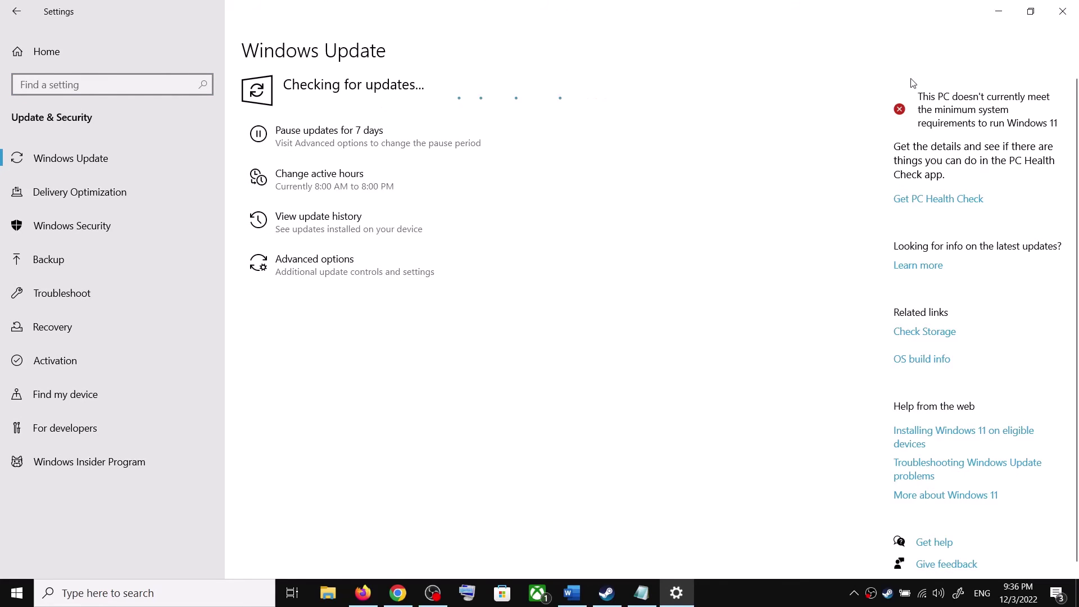
click(999, 11)
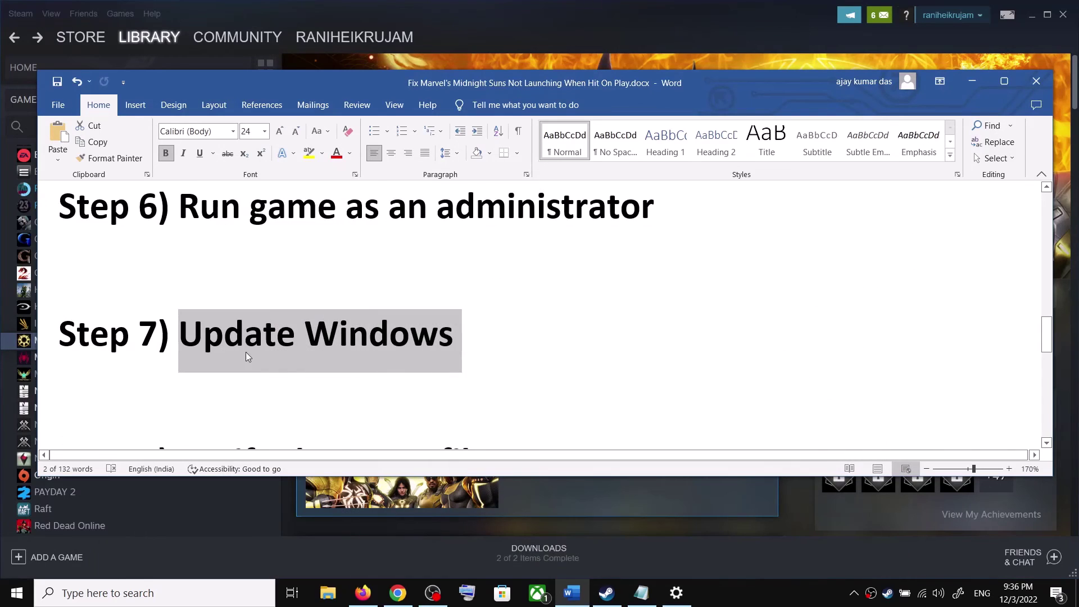
Go to Step 8 in the Word document, highlight Verify the game files, and minimize the document.
scroll(247, 352, down, 2)
drag(185, 341, 556, 351)
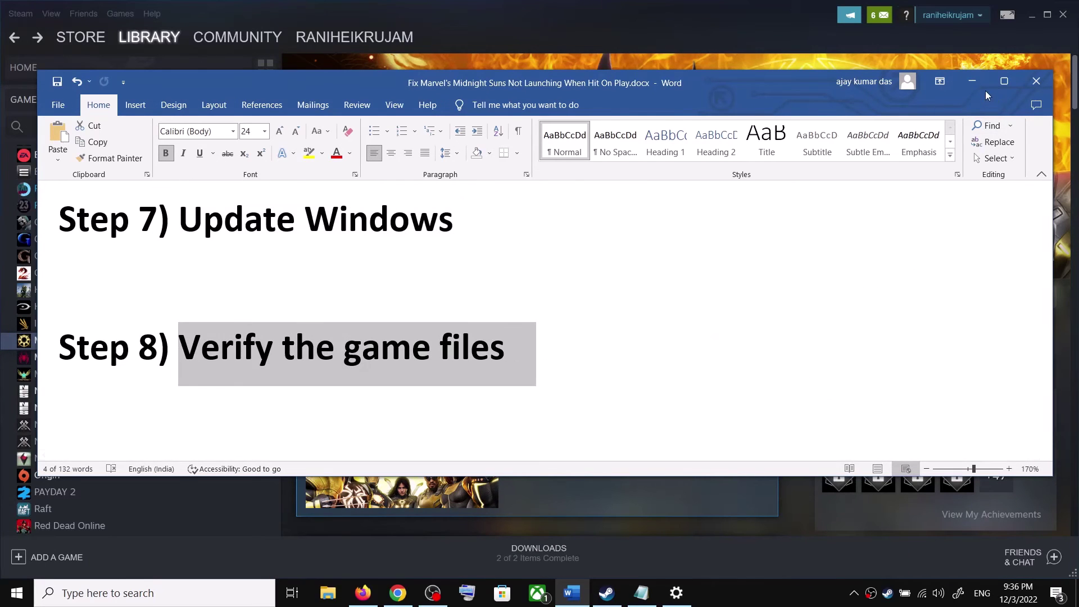
click(984, 87)
View the Local Files properties of Marvel's Midnight Suns in Steam for the file integrity option and close them.
right_click(101, 340)
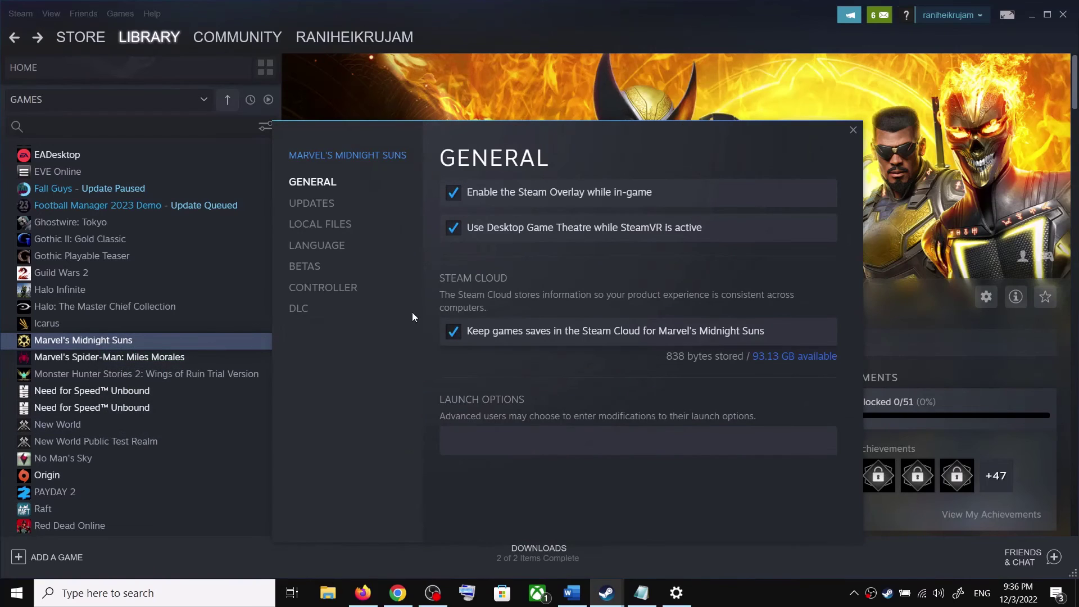
click(324, 227)
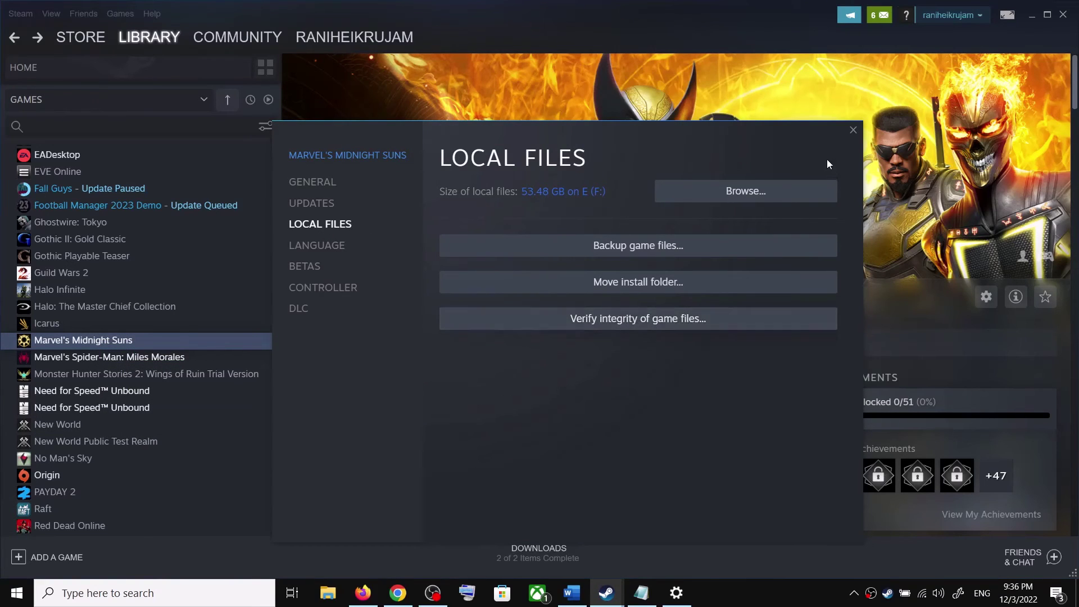
click(853, 131)
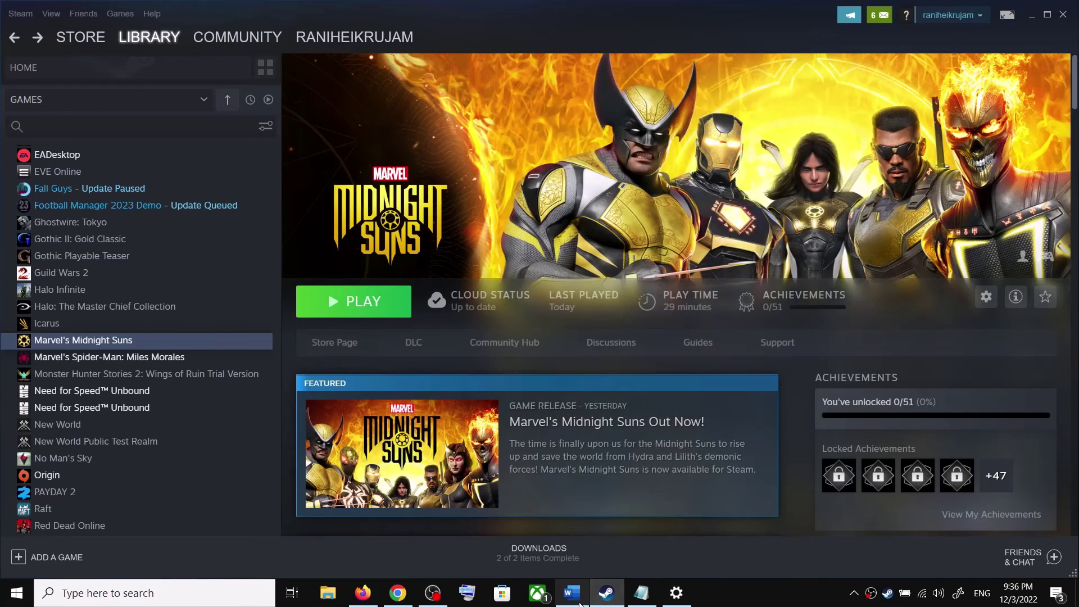
Reopen the Word document, highlight Disable Steam Overlay in Step 9, and minimize the document.
click(582, 587)
scroll(303, 348, down, 3)
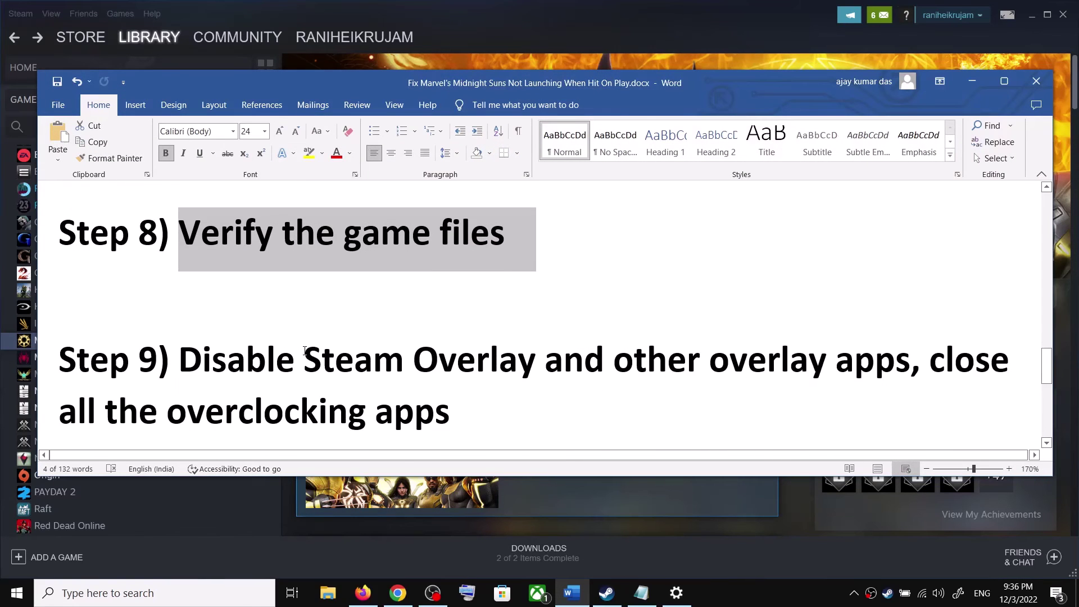
drag(221, 318, 543, 306)
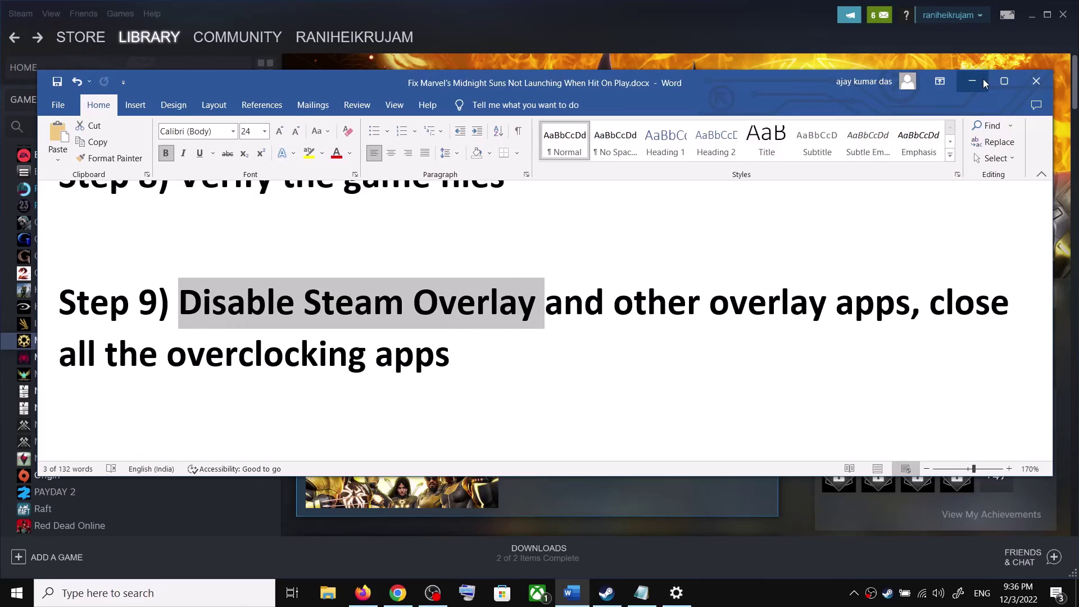
click(972, 80)
Turn off the in-game Steam Overlay in the properties of Marvel's Midnight Suns and close the properties.
right_click(119, 342)
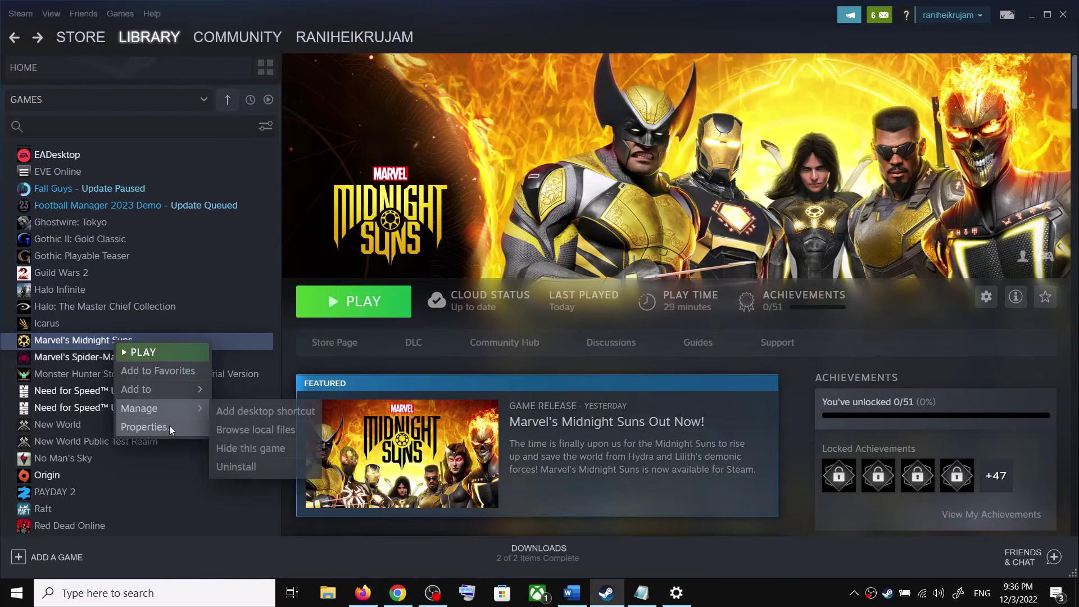
click(191, 425)
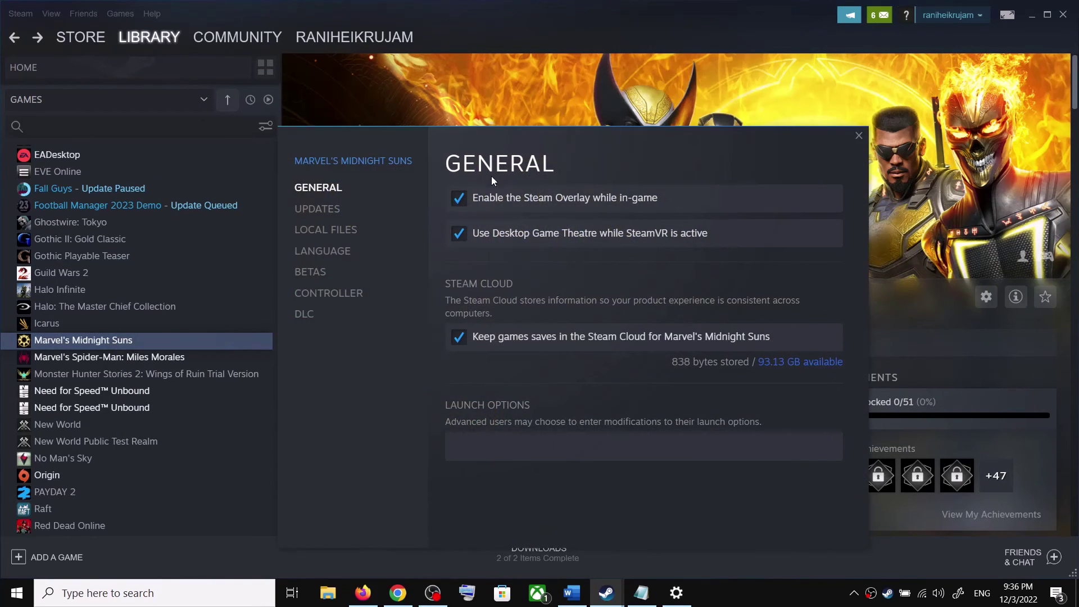
click(460, 199)
click(858, 137)
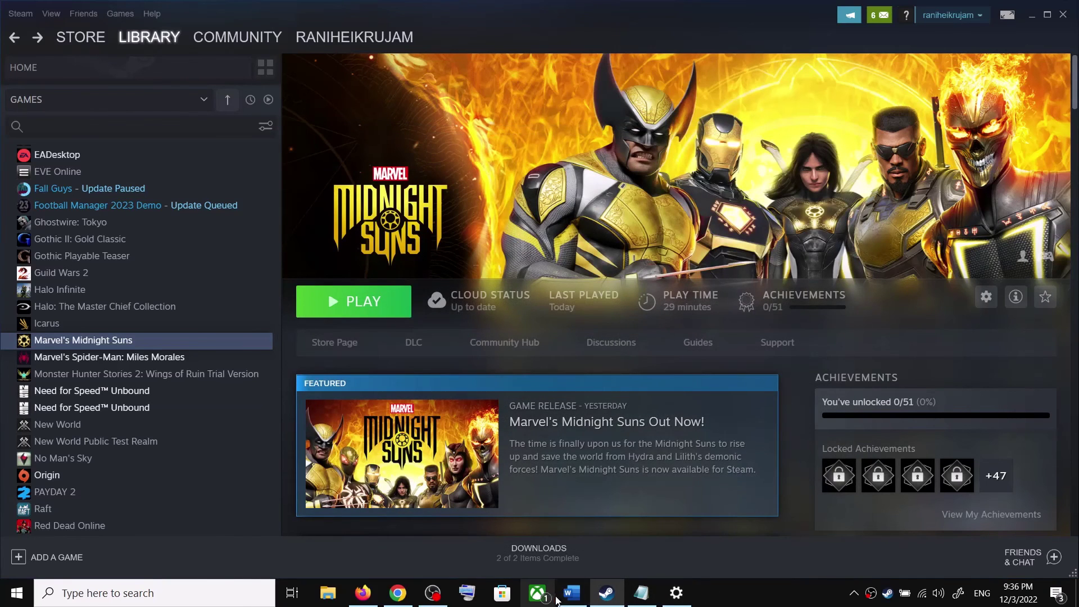
Return to Step 9 in the Word document and highlight overlay apps, followed by close all the overclocking apps.
click(566, 601)
drag(729, 305, 881, 319)
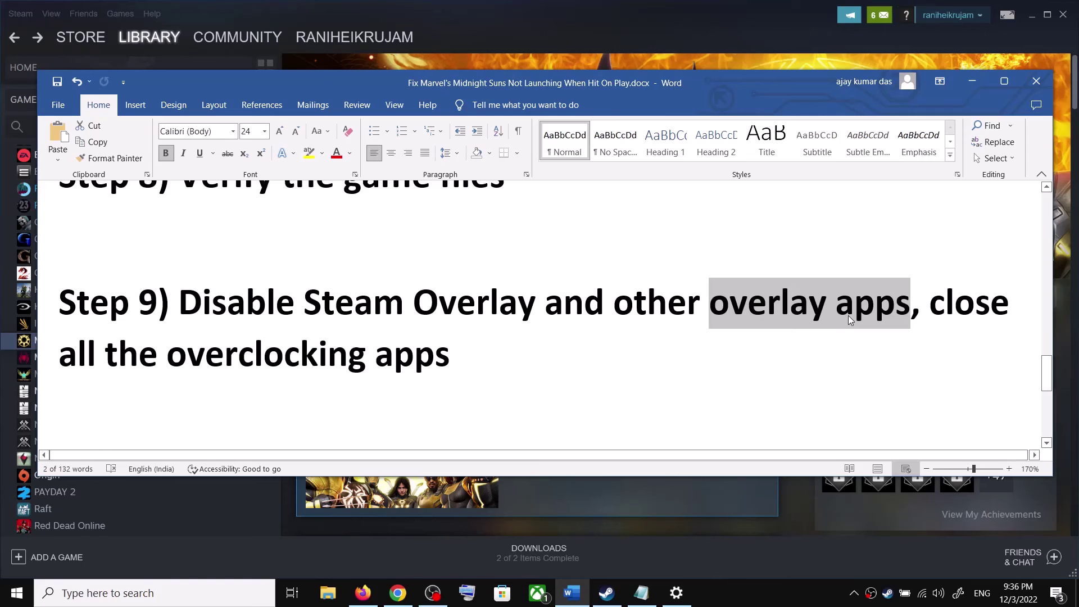
click(684, 301)
double_click(747, 303)
drag(930, 304, 483, 366)
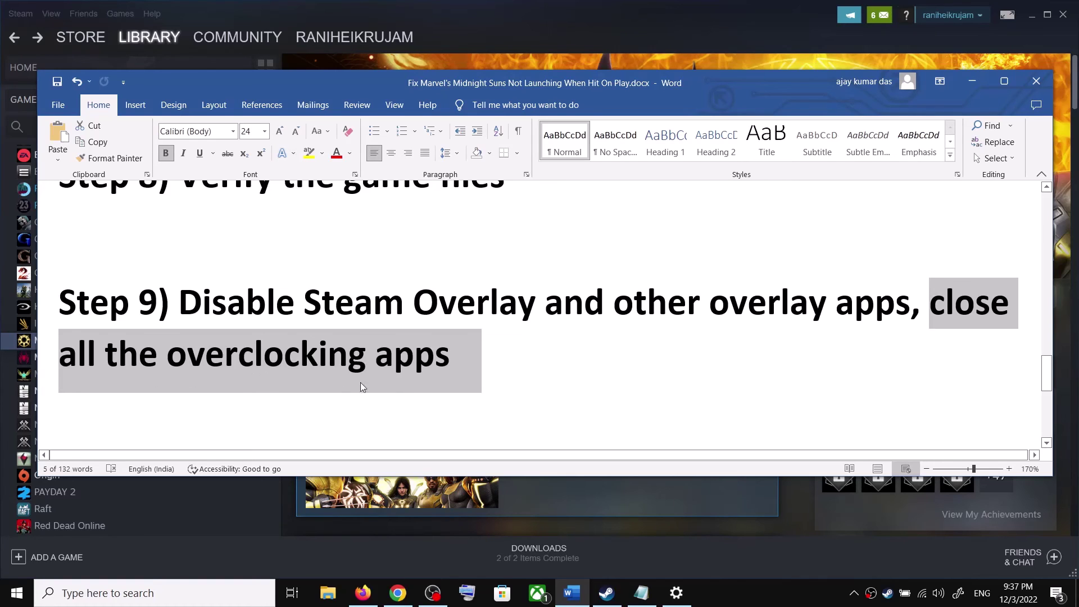
Go to Step 10 in the Word document and highlight Unplug controller/gamepad USB dongle.
scroll(261, 354, down, 2)
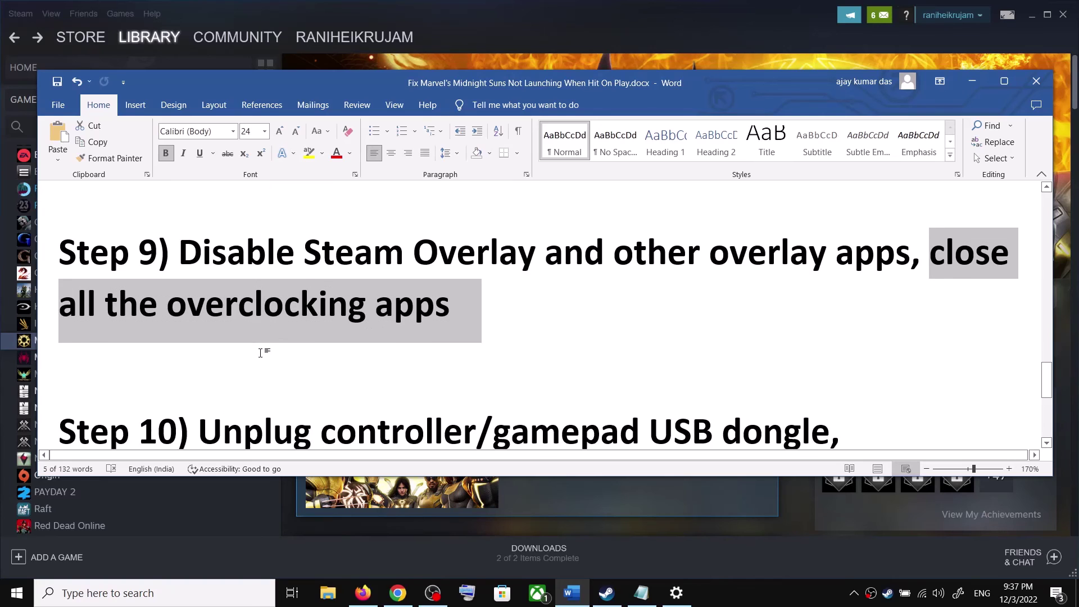
scroll(262, 353, down, 1)
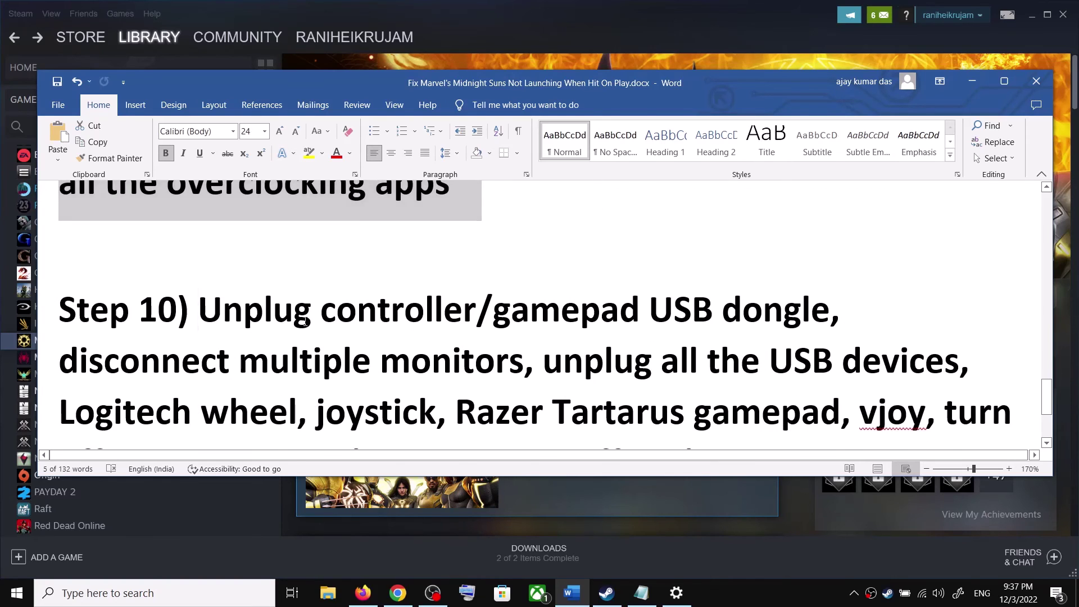
drag(204, 315, 746, 330)
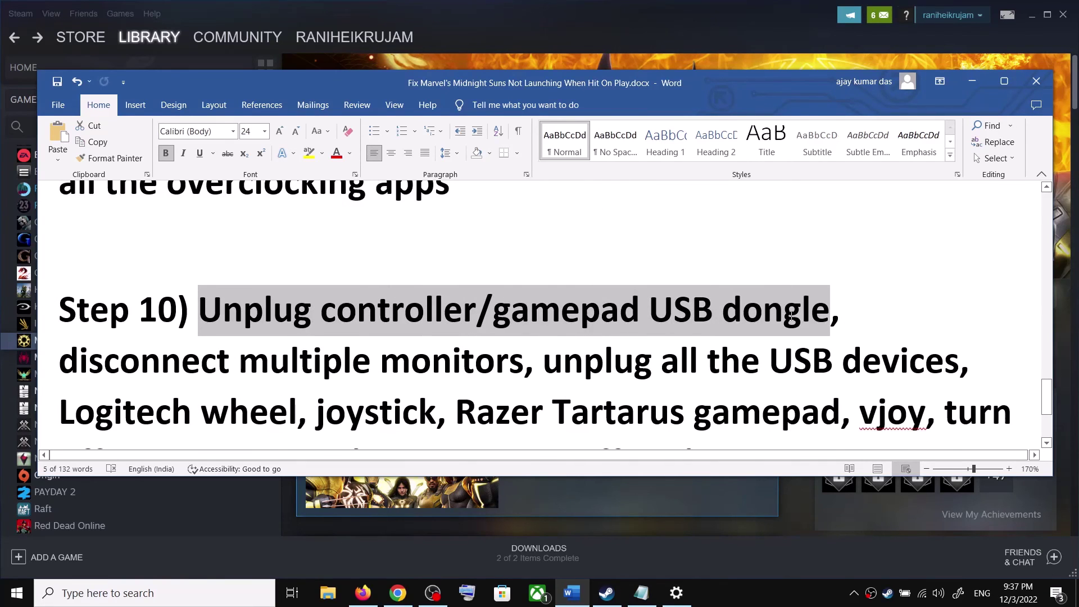